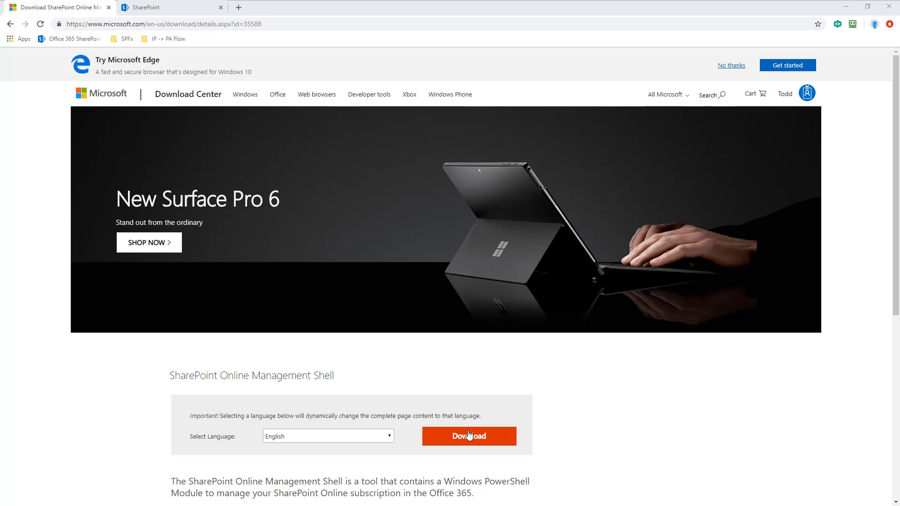
Switch to SharePoint Online Management Shell and set the variable $orgName to "cand3" using the prepared line from the Notepad notes
left_click(844, 9)
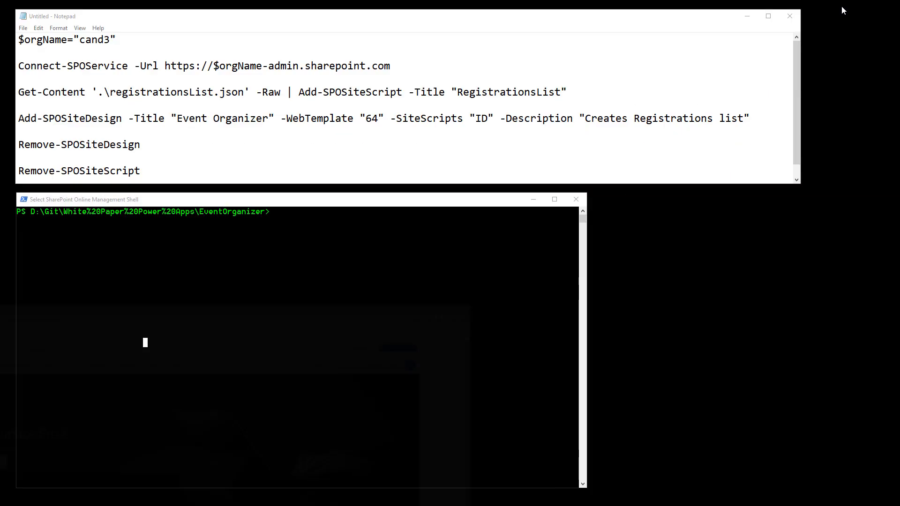
left_click(223, 262)
left_click(268, 211)
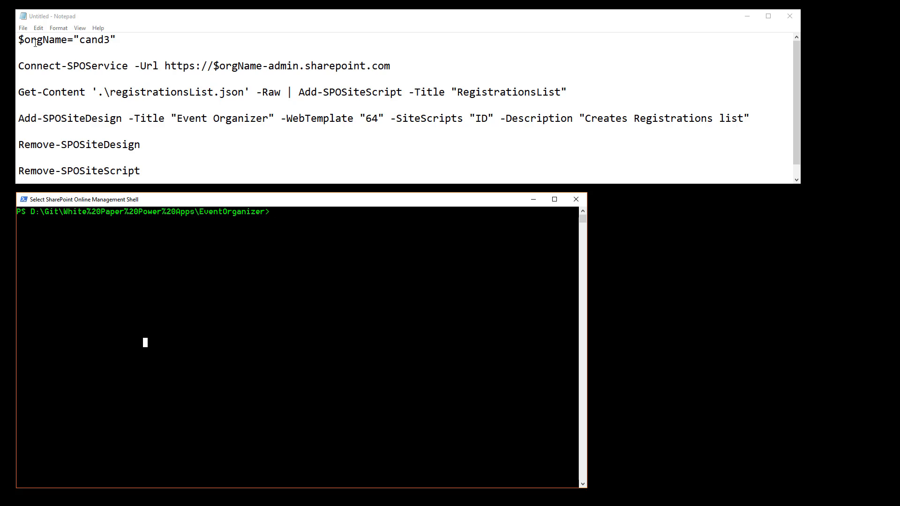
left_click_drag(18, 41, 110, 40)
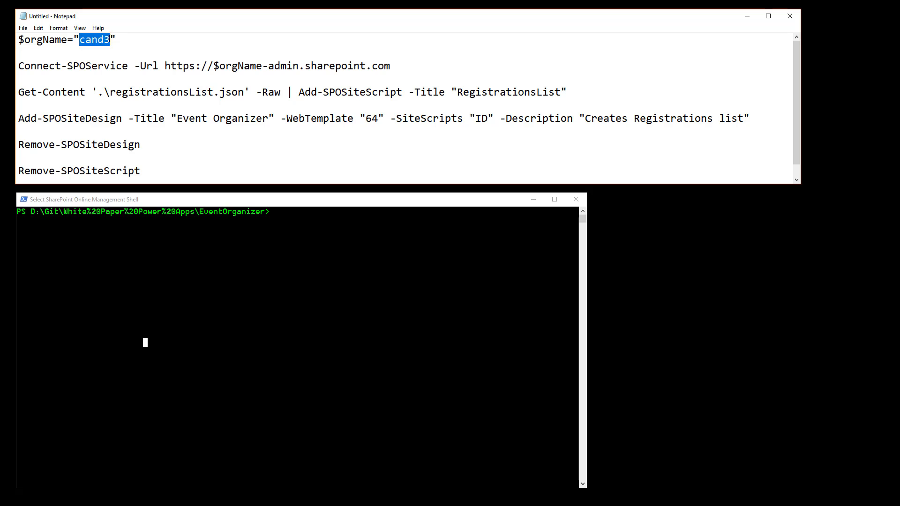
left_click(110, 40)
left_click_drag(80, 40, 18, 40)
key("ctrl+c")
left_click(347, 249)
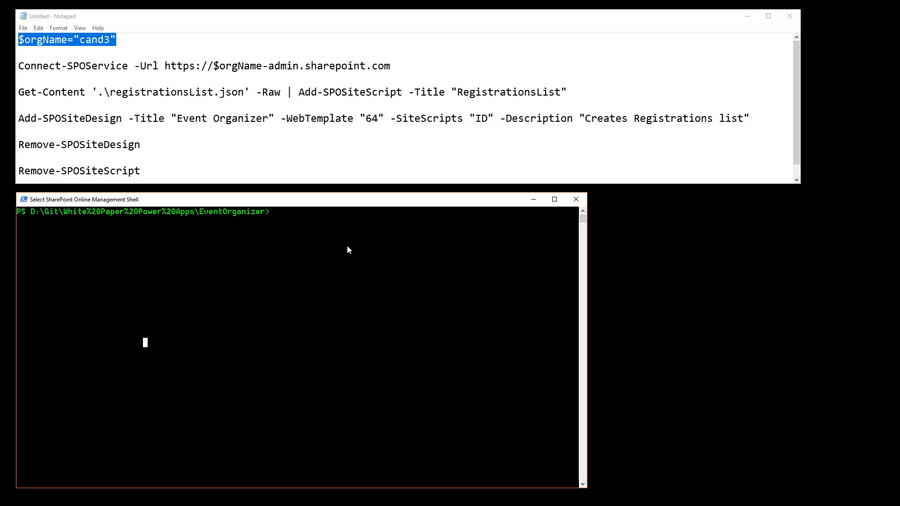
right_click(347, 249)
key("Return")
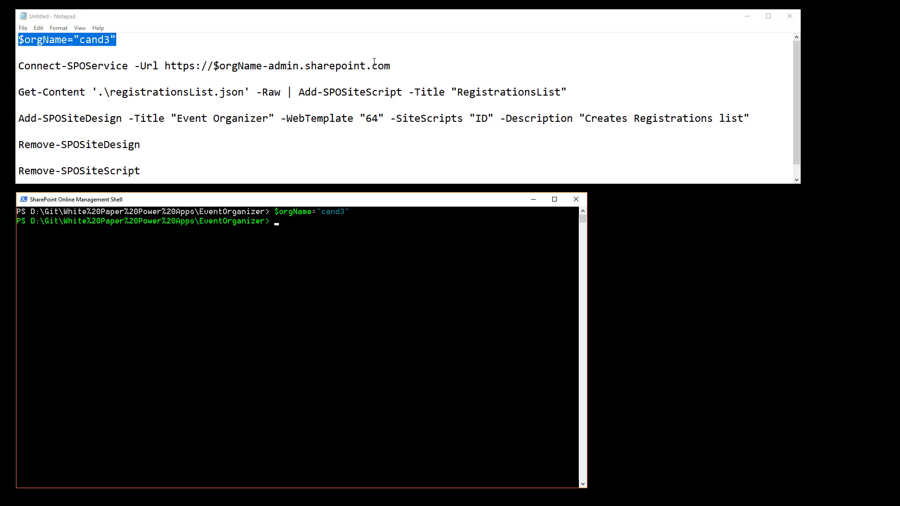
left_click_drag(410, 66, 17, 66)
key("ctrl+c")
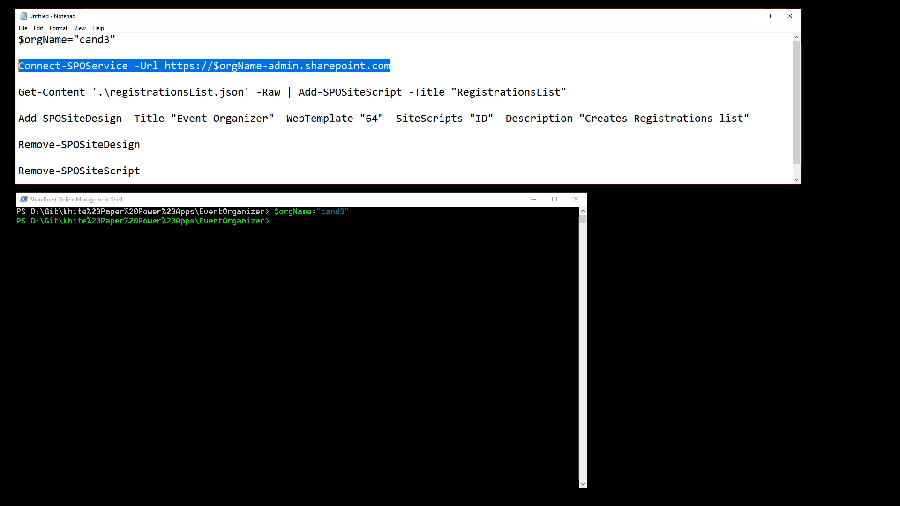
left_click(320, 247)
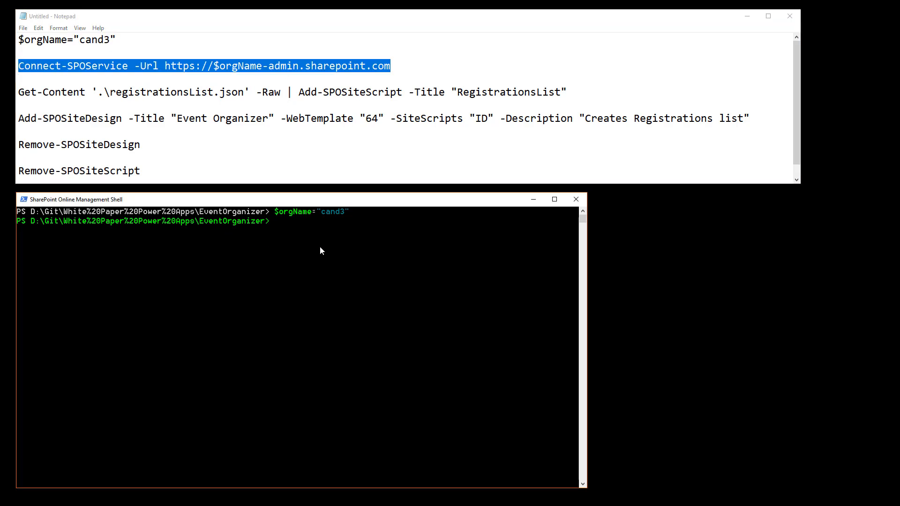
right_click(320, 246)
key("Return")
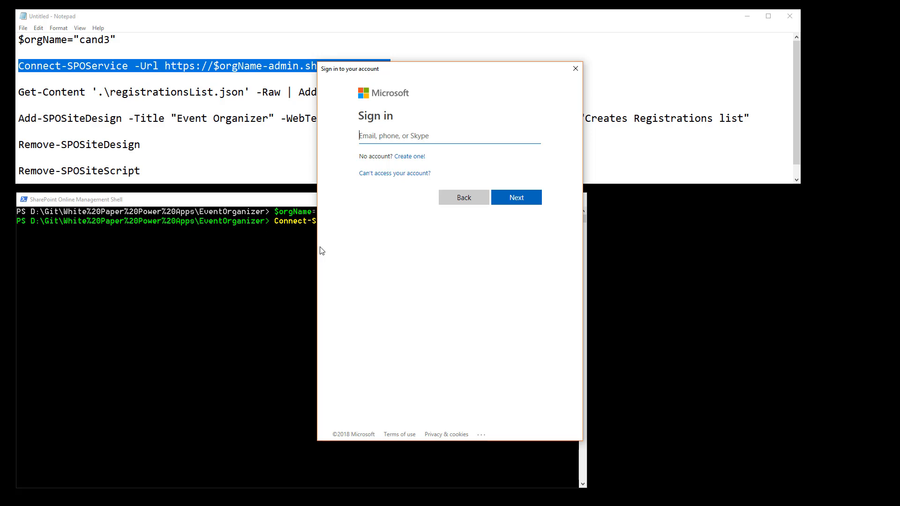
key("ctrl+v")
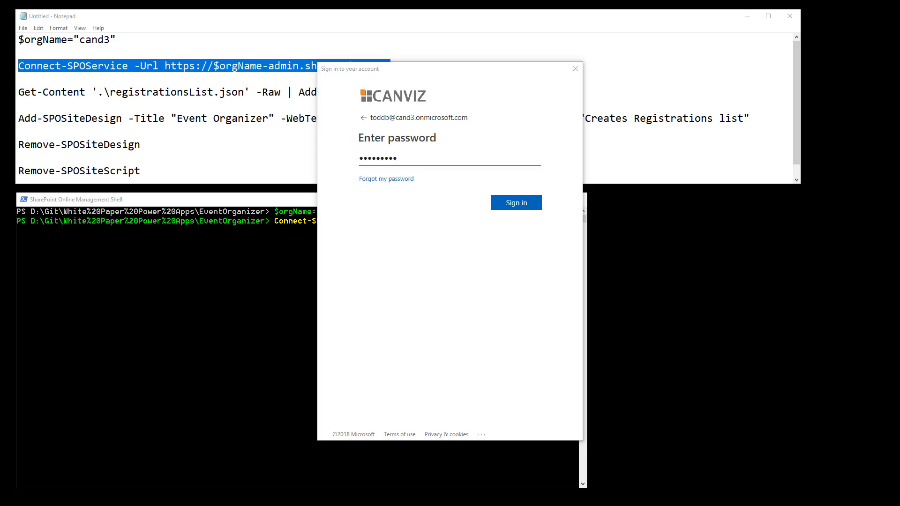
left_click(514, 207)
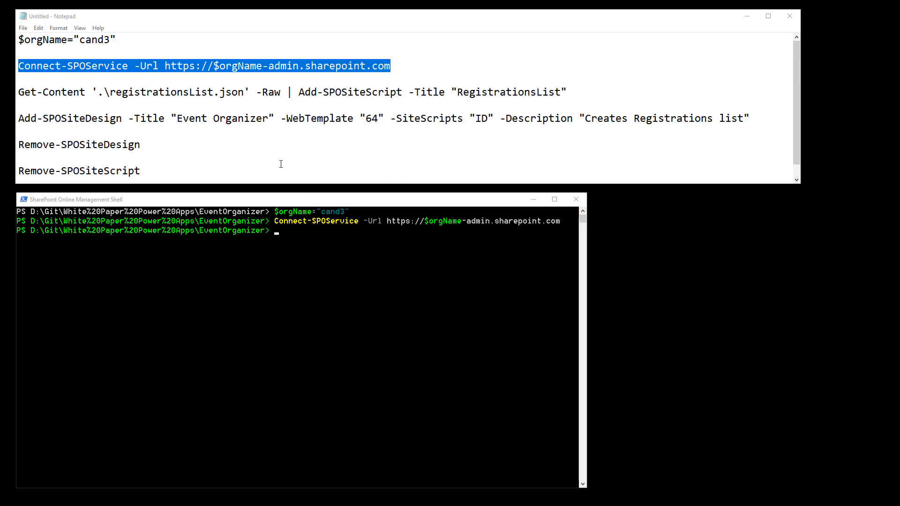
Copy the prepared Get-Content command that pipes '.\registrationsList.json' into Add-SPOSiteScript with the title "RegistrationsList"
left_click(582, 91)
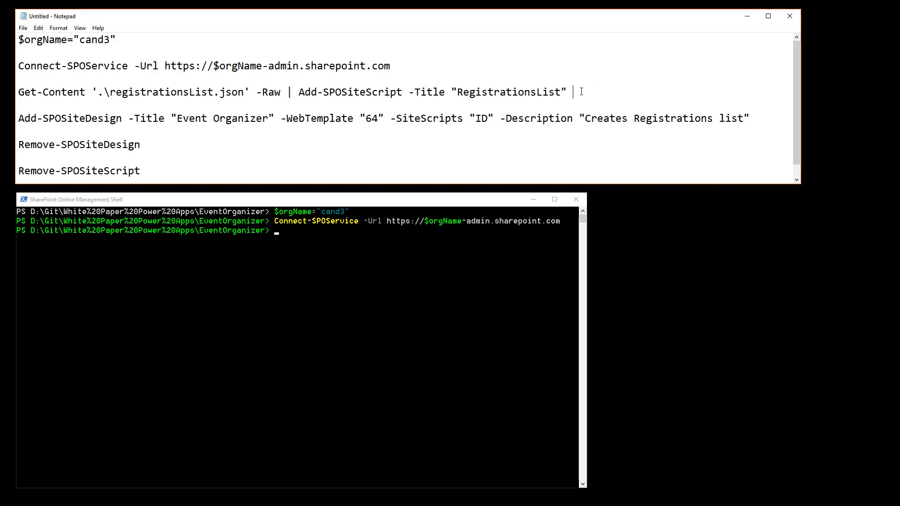
left_click_drag(581, 92, 16, 93)
key("ctrl+c")
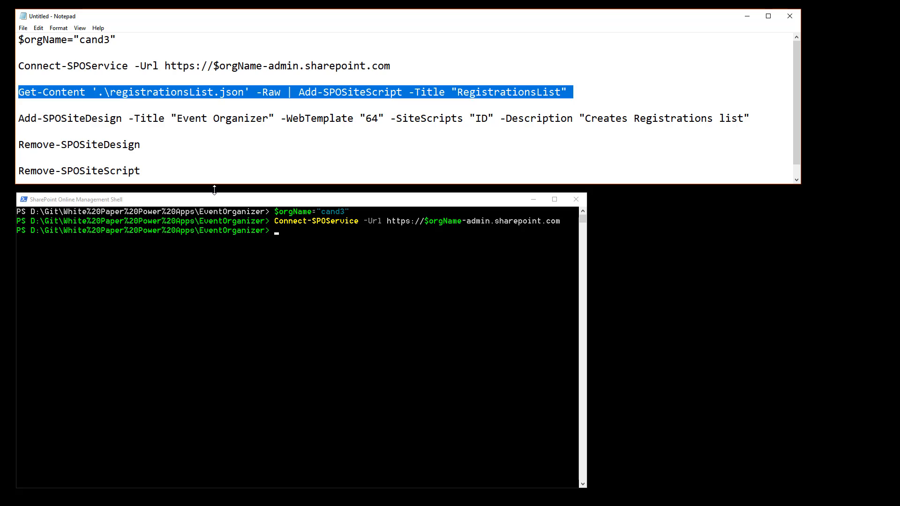
left_click(284, 233)
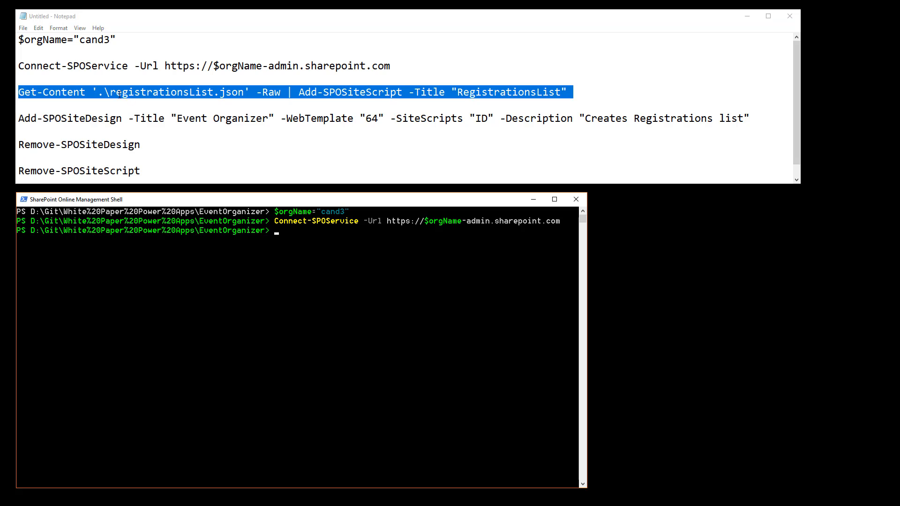
Examine the JSON file path, the Add-SPOSiteScript cmdlet and the title argument in the Get-Content command in Notepad
left_click(102, 92)
left_click_drag(98, 93, 247, 92)
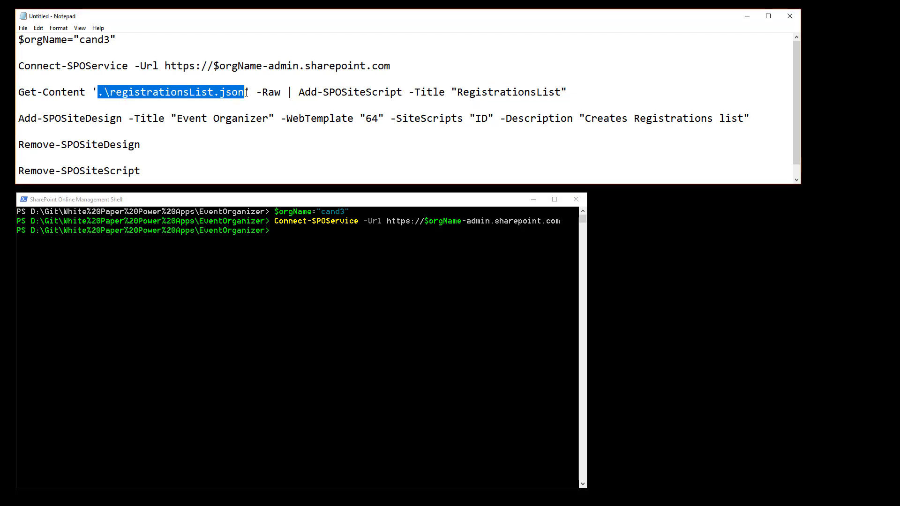
left_click(246, 93)
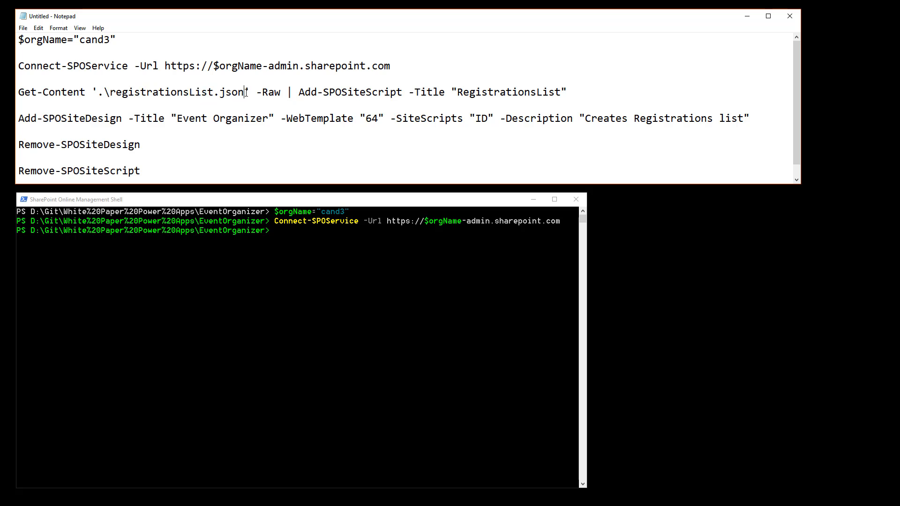
left_click_drag(246, 93, 109, 91)
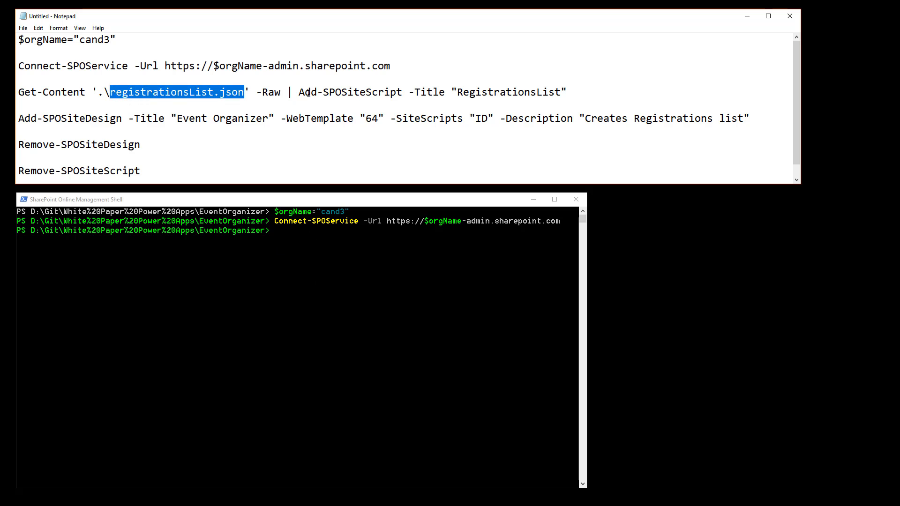
left_click_drag(300, 92, 403, 92)
double_click(435, 93)
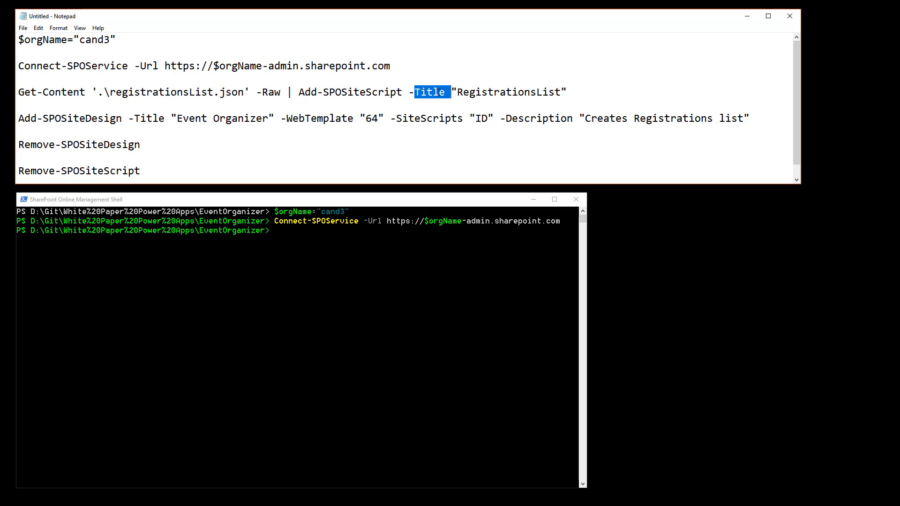
double_click(488, 92)
Run the copied command in the shell to add the RegistrationsList site script
left_click(291, 236)
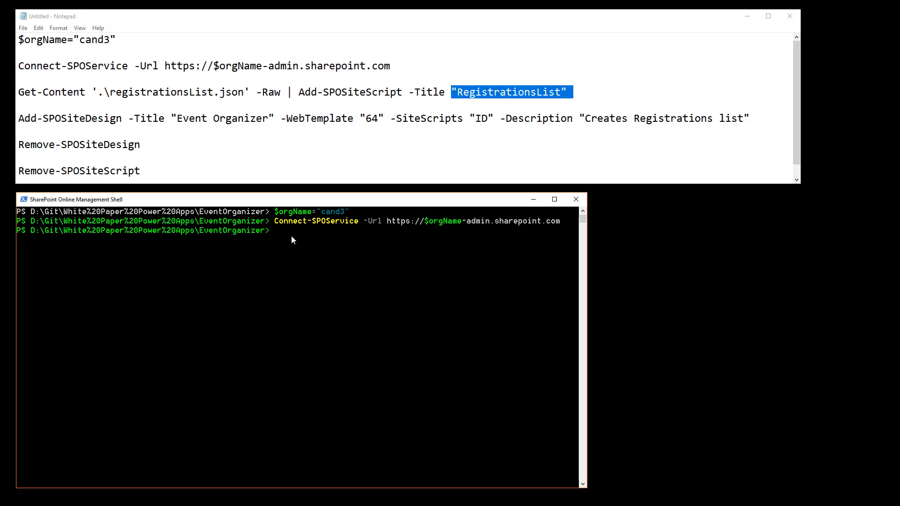
key("ctrl+v")
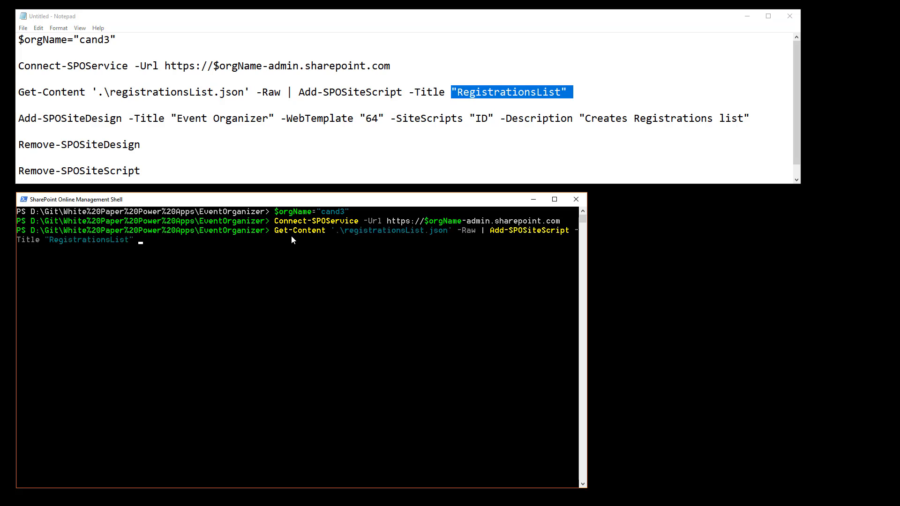
key("Return")
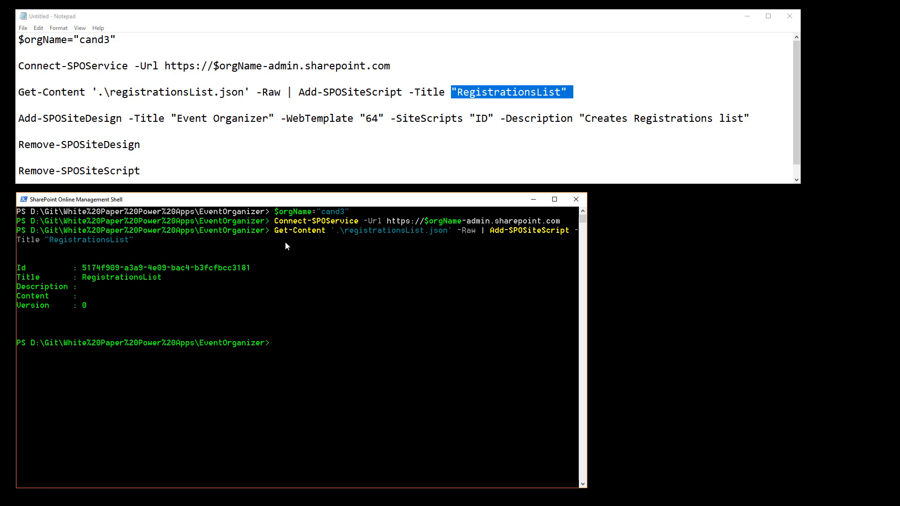
Copy the new site script's Id from the shell output and replace the "ID" placeholder in the Add-SPOSiteDesign command in Notepad
left_click_drag(82, 267, 251, 269)
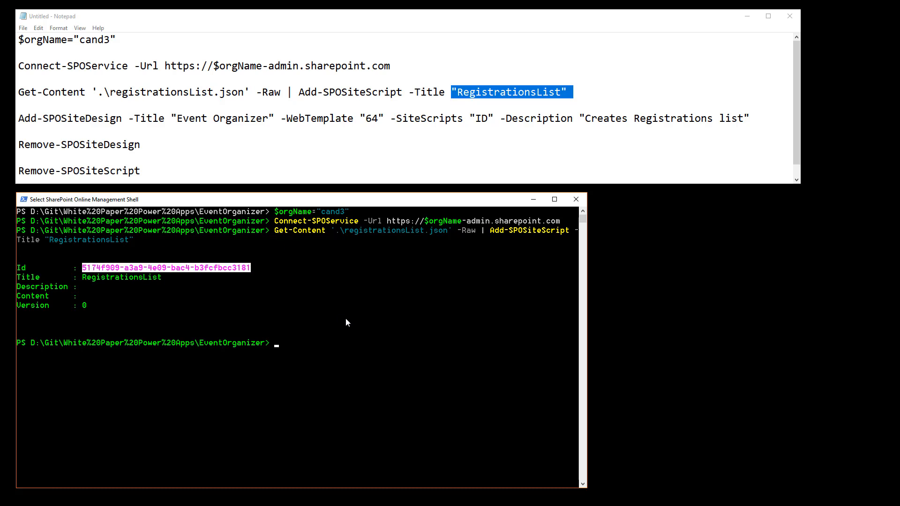
key("ctrl+c")
left_click(483, 120)
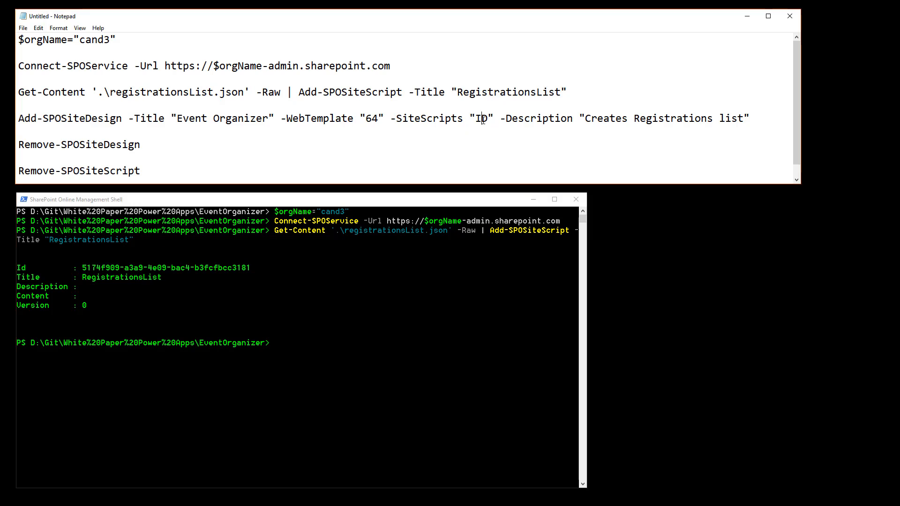
double_click(483, 121)
left_click(483, 120)
left_click_drag(477, 120, 489, 120)
key("ctrl+v")
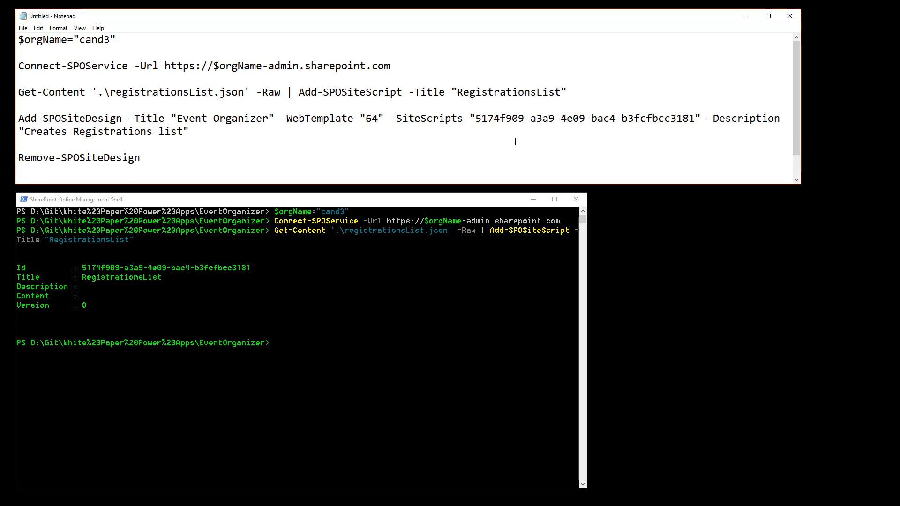
Run the completed Add-SPOSiteDesign command with title "Event Organizer", web template "64" and description "Creates Registrations list" in the shell
left_click_drag(223, 132, 16, 122)
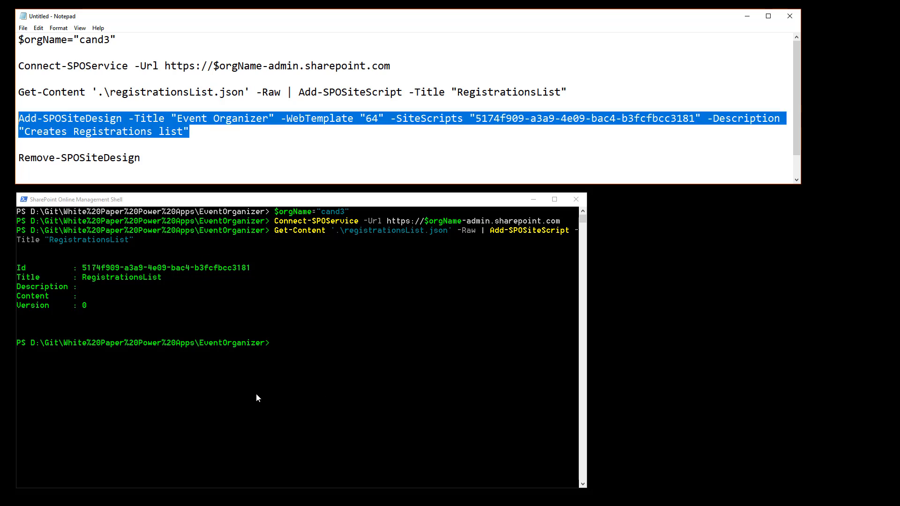
left_click(189, 396)
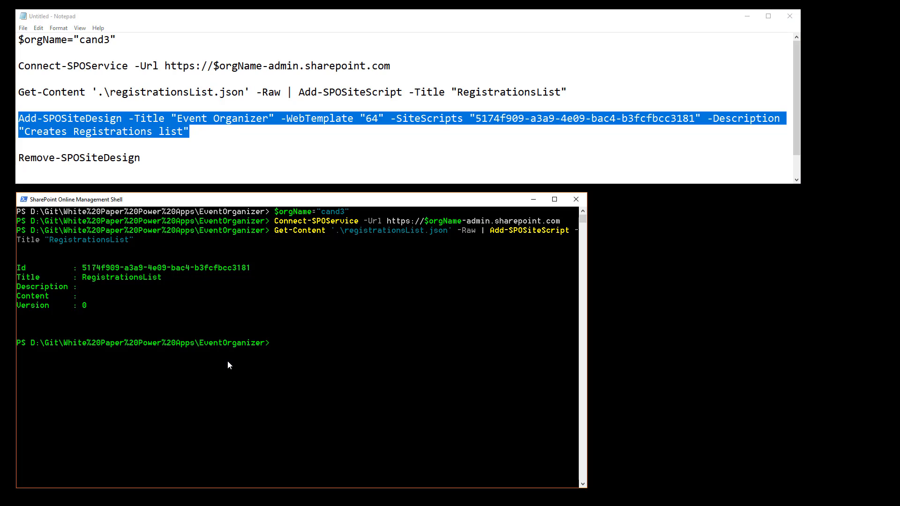
right_click(198, 355)
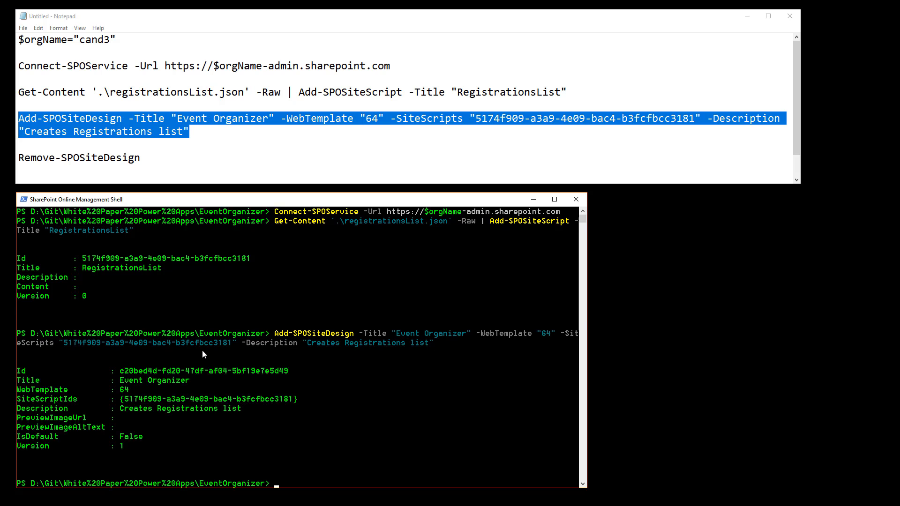
Review the Remove-SPOSiteDesign and Remove-SPOSiteScript commands and the site script ID in the Notepad notes
left_click(202, 150)
key("Return")
key("Return")
type("Remove-SPOSiteScript")
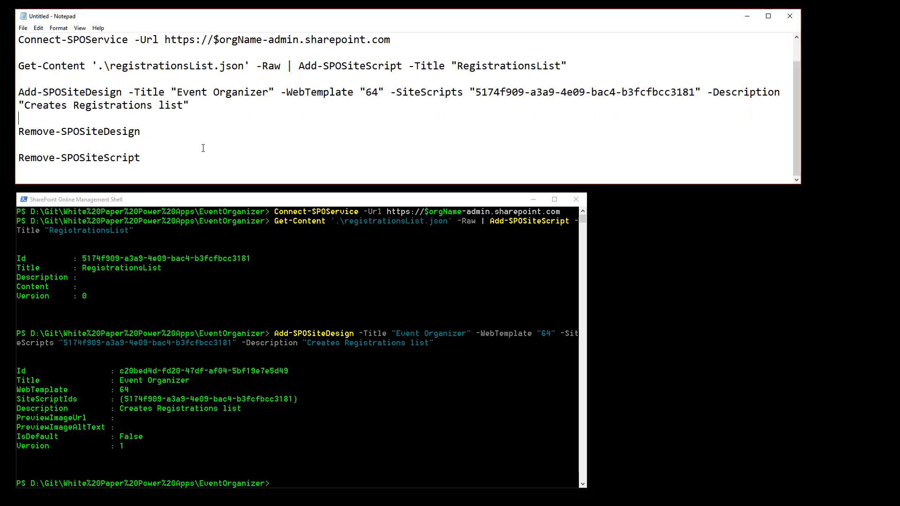
key("Up")
key("Up")
key("Up")
left_click_drag(163, 160, 21, 133)
left_click(249, 143)
scroll(249, 143, "up", 1)
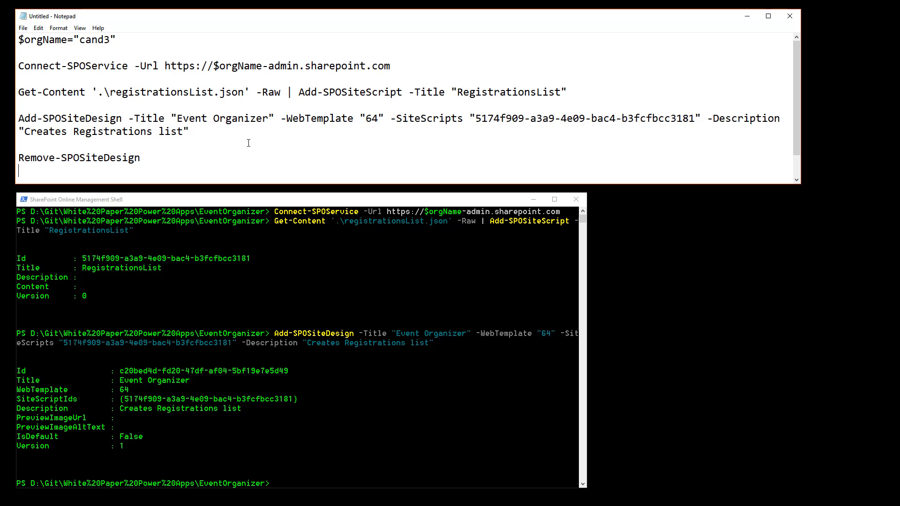
scroll(249, 143, "down", 1)
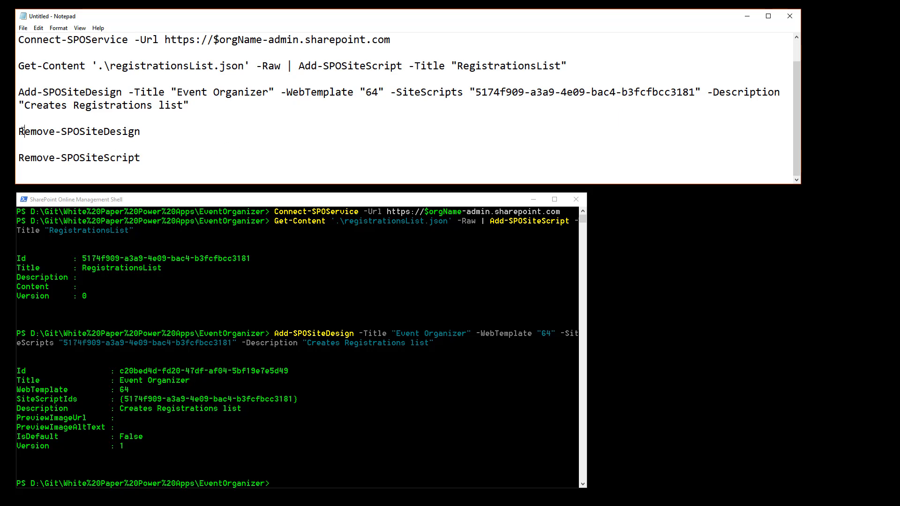
left_click_drag(25, 131, 18, 158)
left_click(154, 136)
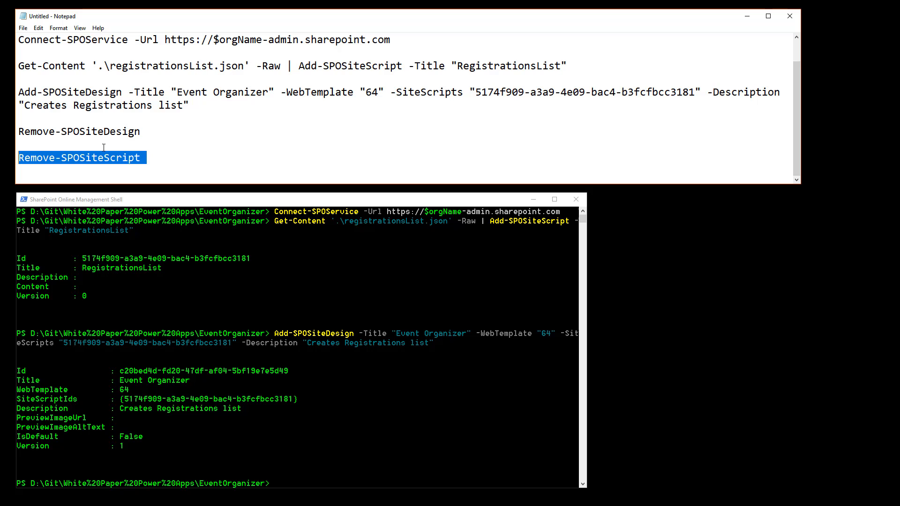
left_click(161, 130)
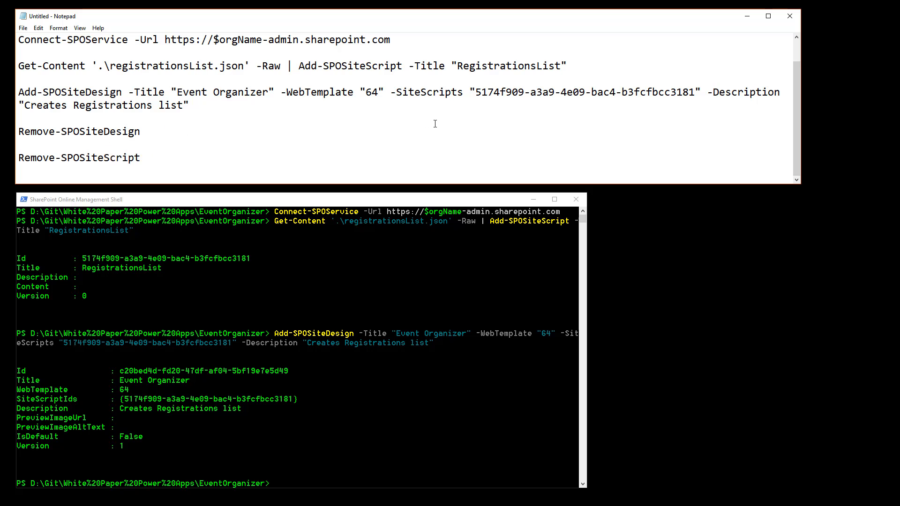
left_click_drag(475, 92, 695, 92)
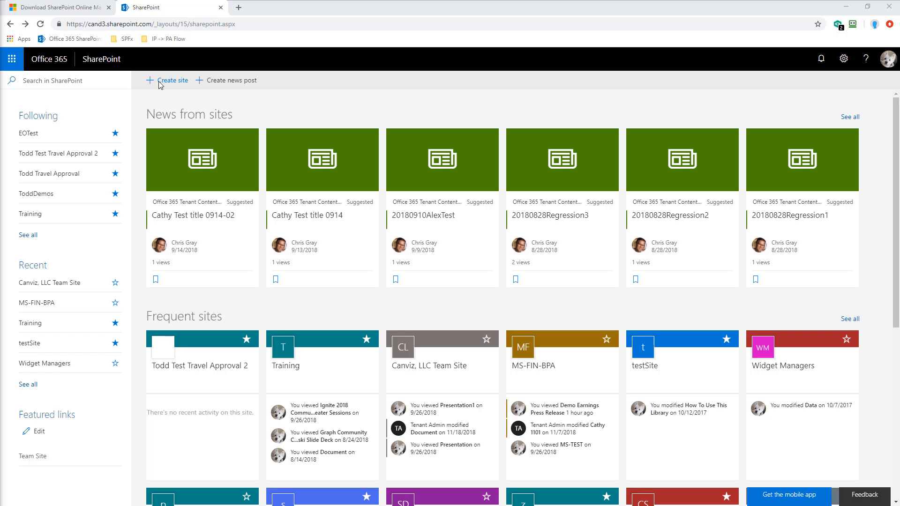
Start a new SharePoint team site and choose the Event Organizer design for it
left_click(160, 83)
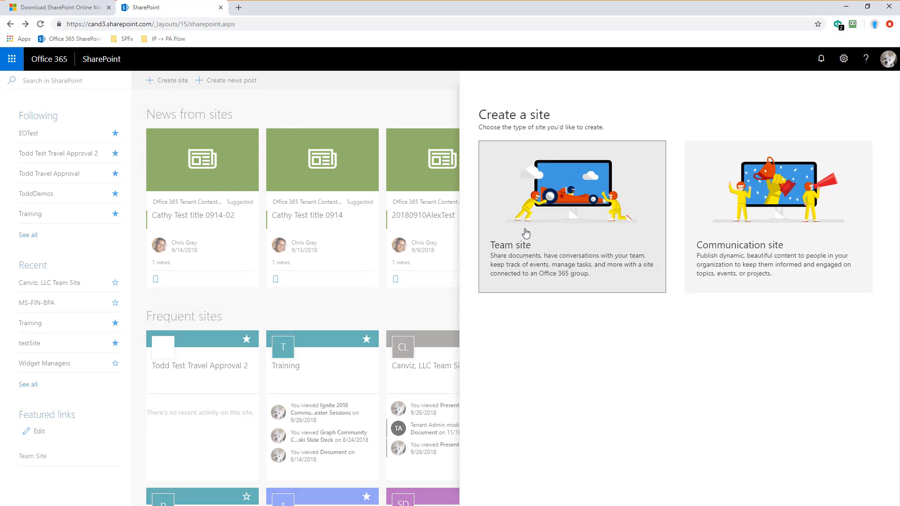
left_click(545, 242)
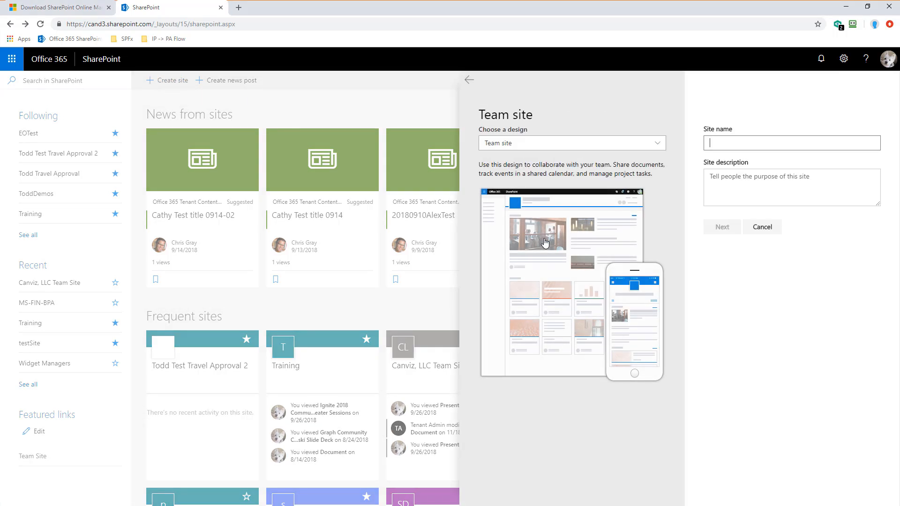
left_click(535, 147)
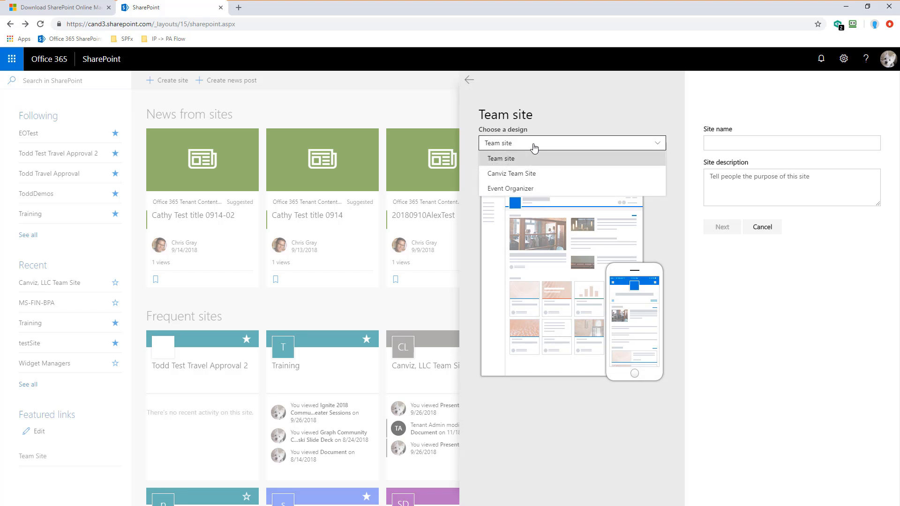
left_click(524, 190)
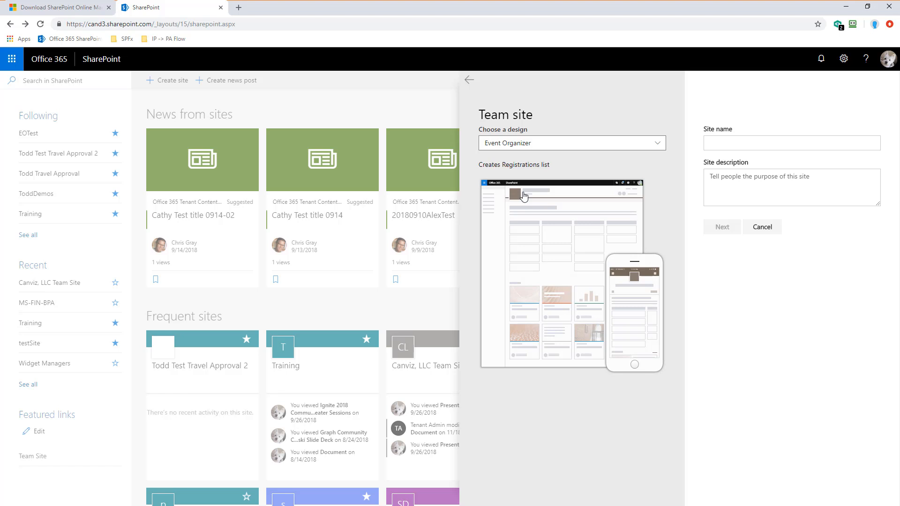
Name the team site Events and finish creating it without adding owners or members
left_click(731, 141)
type("Events")
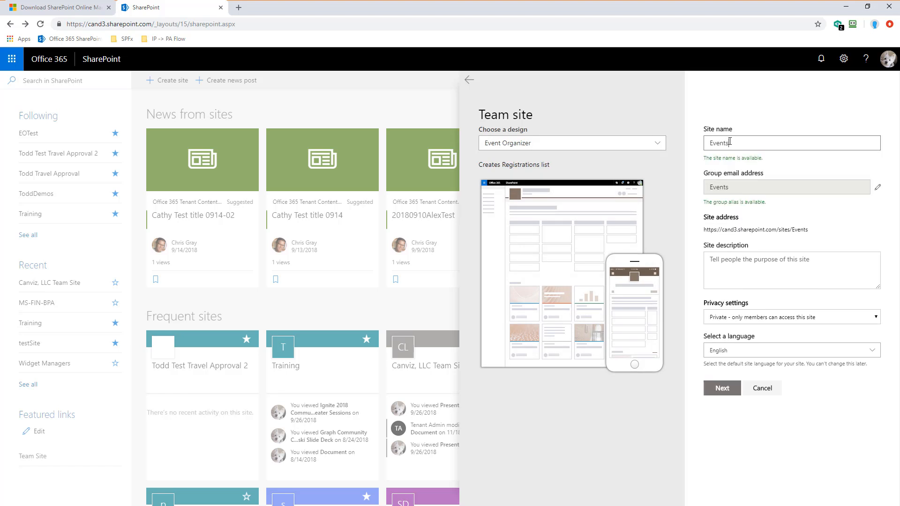
left_click(728, 391)
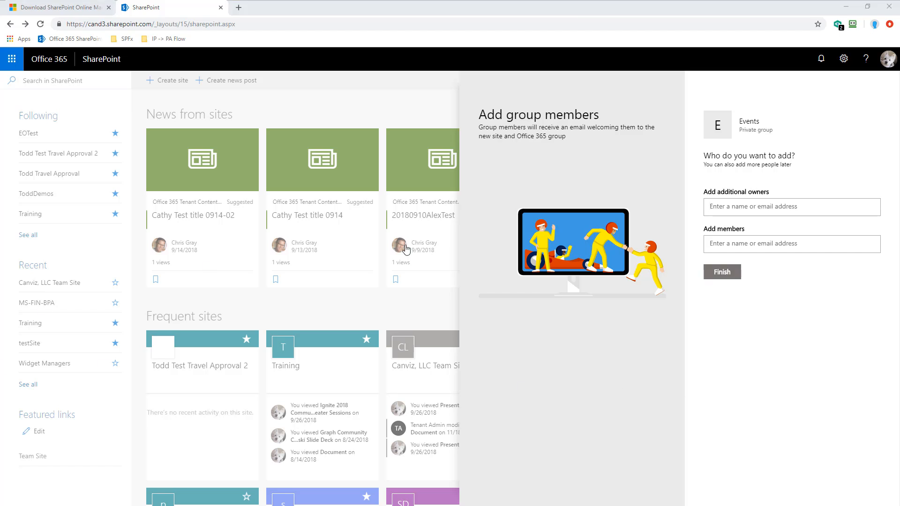
left_click(725, 275)
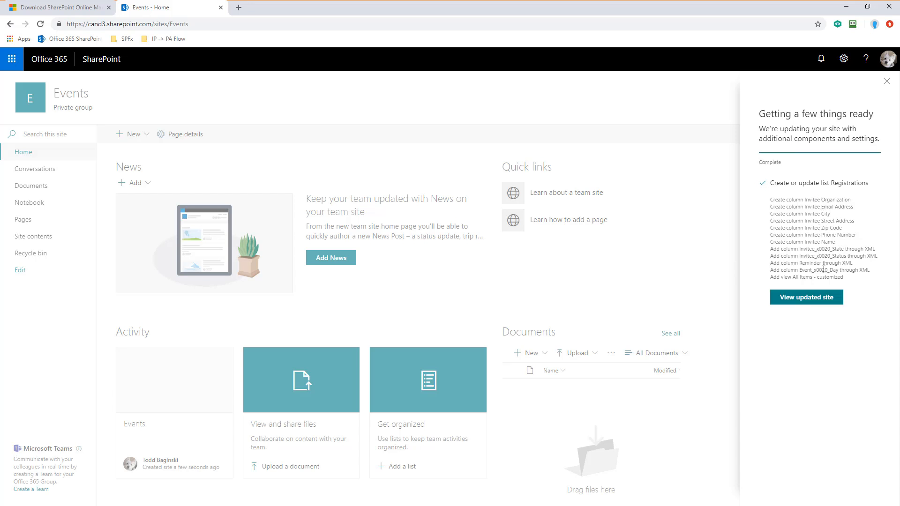
View the updated Events site and open its Registrations list from the site contents
left_click(814, 297)
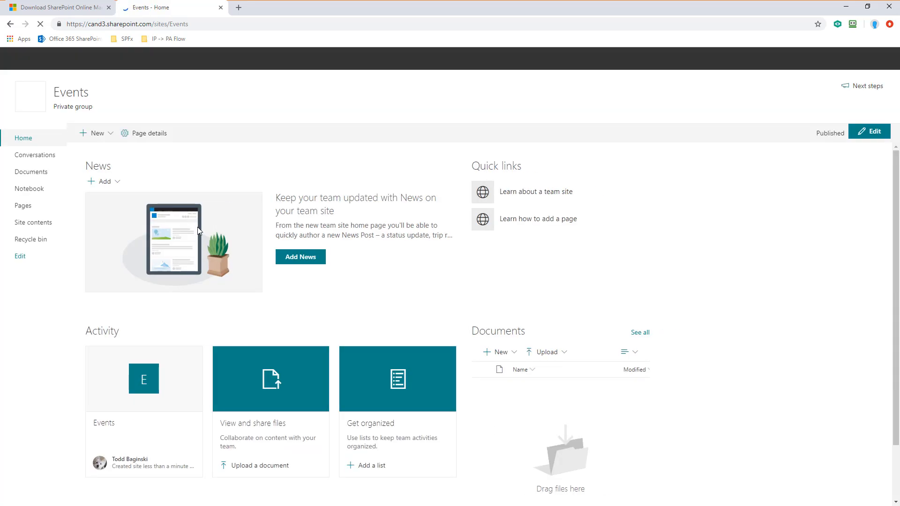
left_click(33, 240)
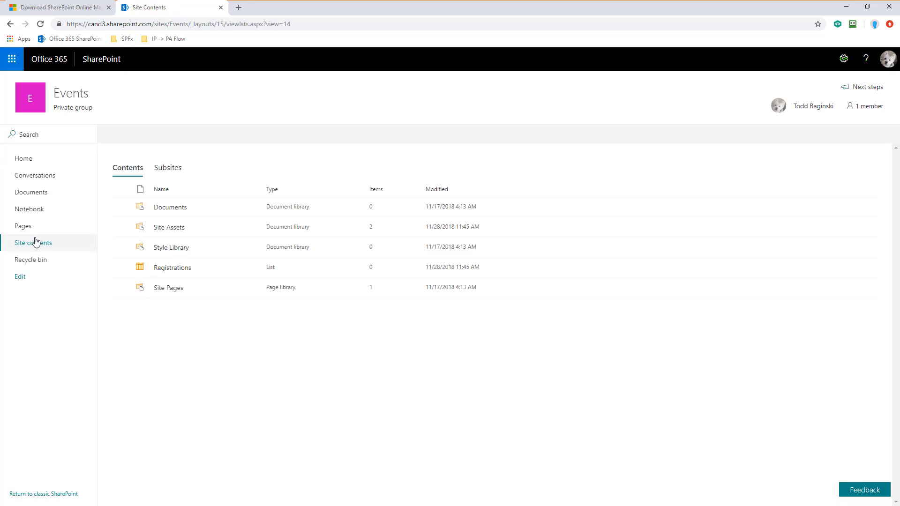
left_click(182, 271)
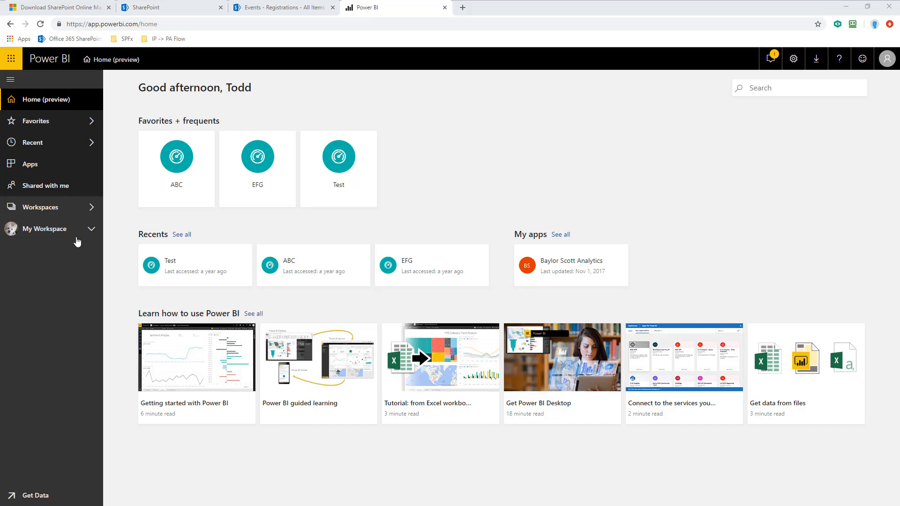
Start a new app workspace in the Power BI service and name it Event Organizer
left_click(91, 208)
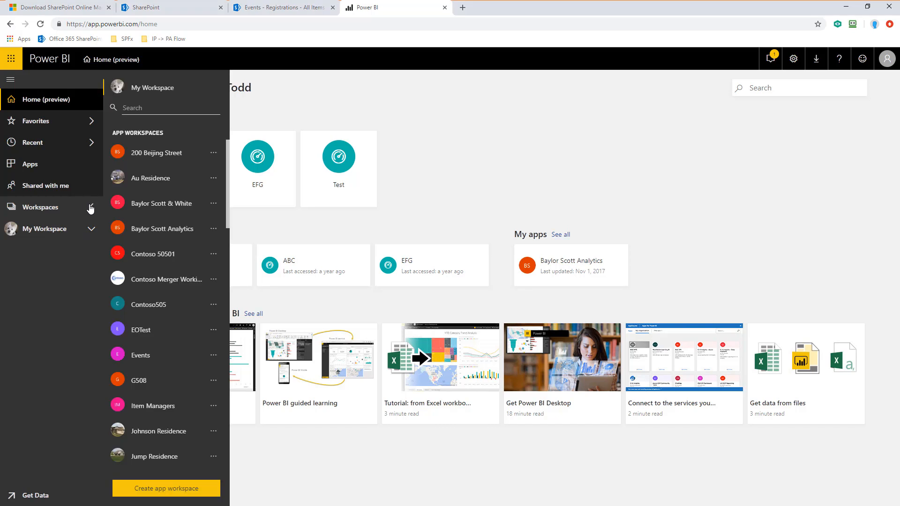
left_click(169, 488)
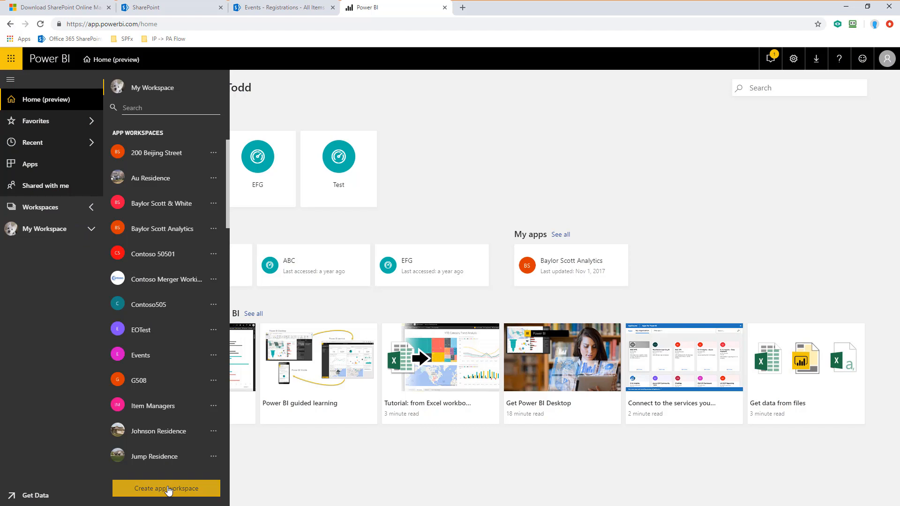
left_click(676, 183)
right_click(675, 181)
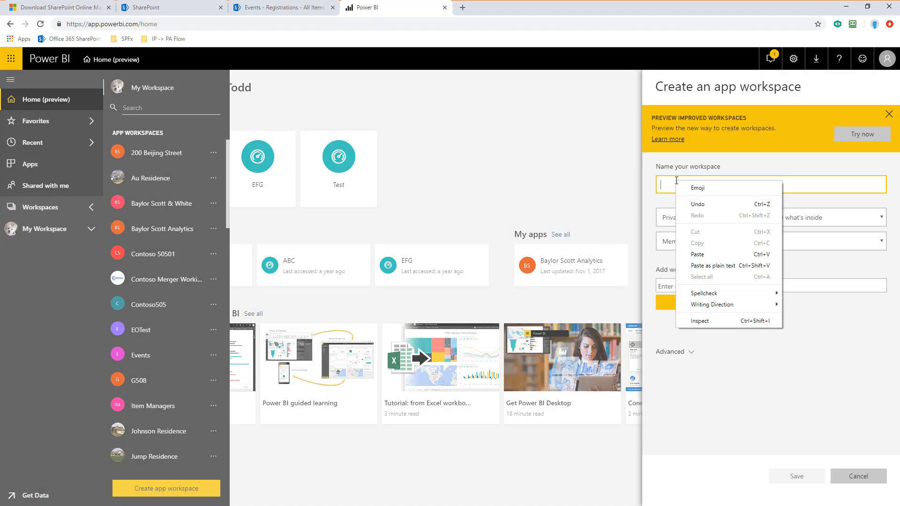
left_click(704, 254)
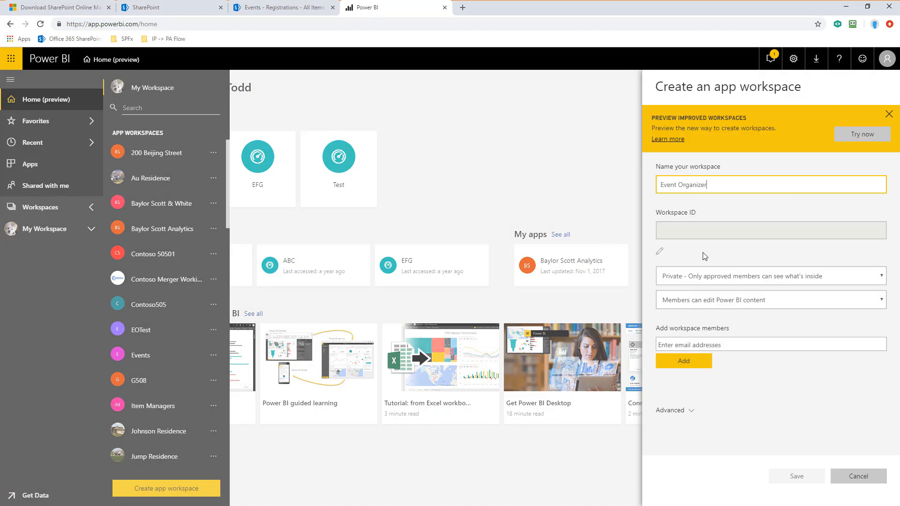
Set the Workspace ID to EventOrganizer and save the new app workspace
left_click(660, 253)
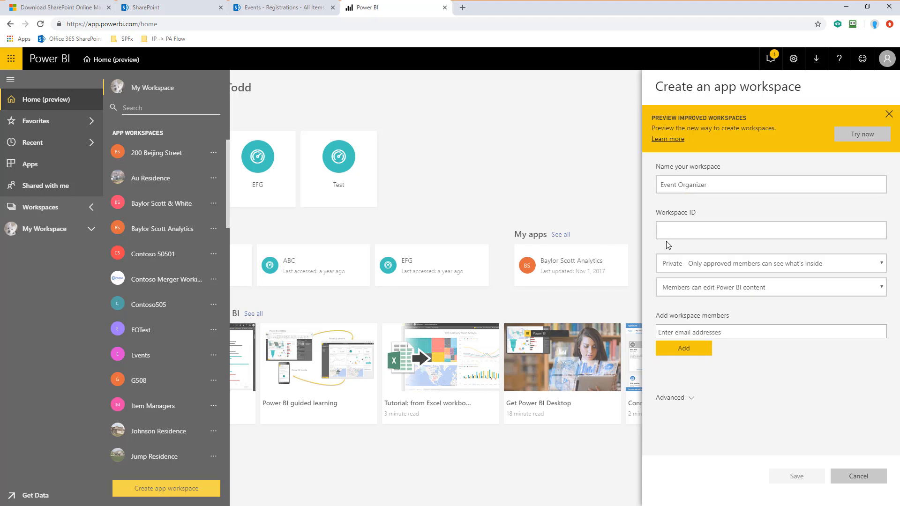
left_click(669, 234)
type("Event Organizer")
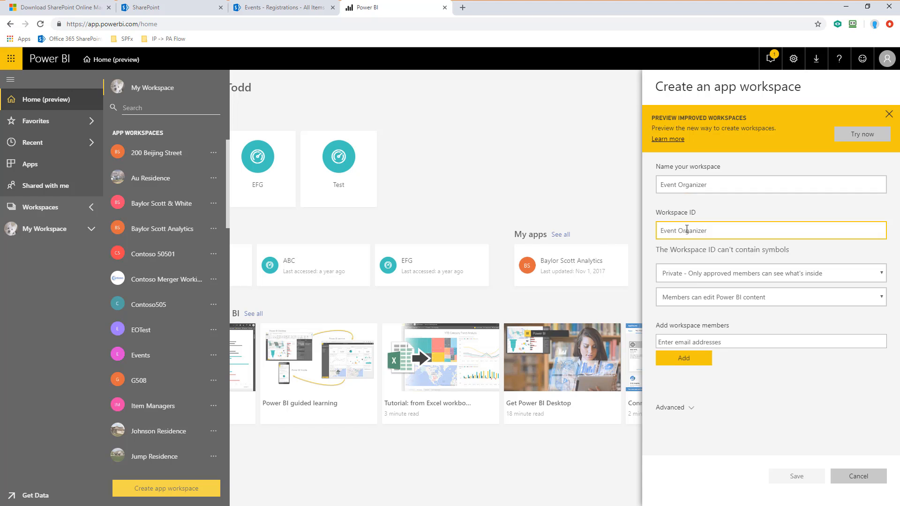
left_click(680, 230)
key("BackSpace")
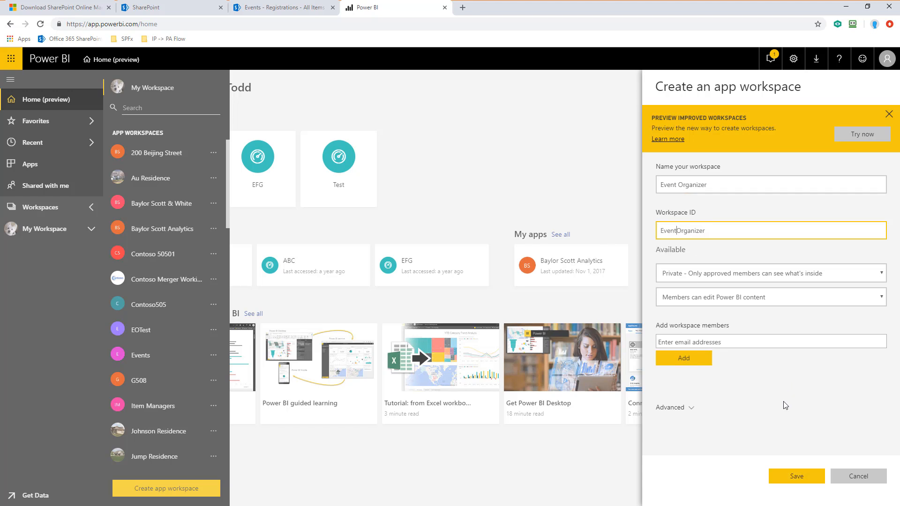
left_click(761, 372)
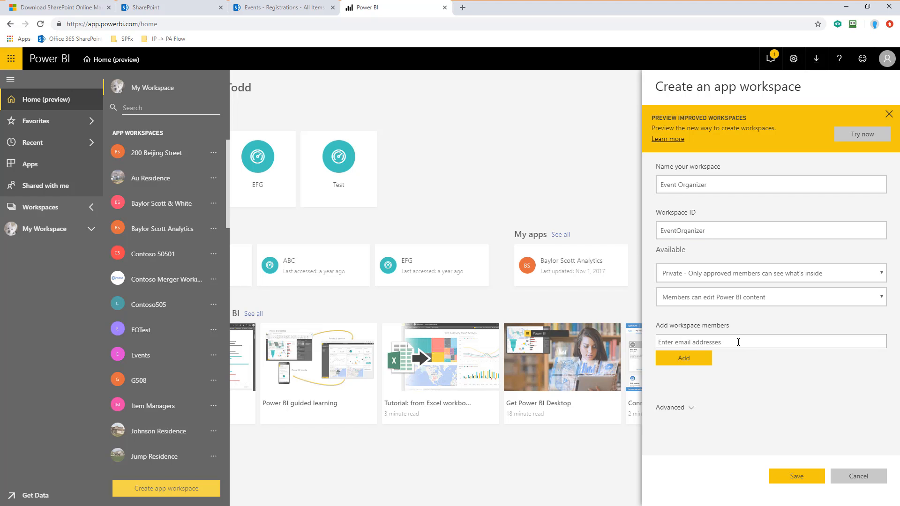
left_click(797, 476)
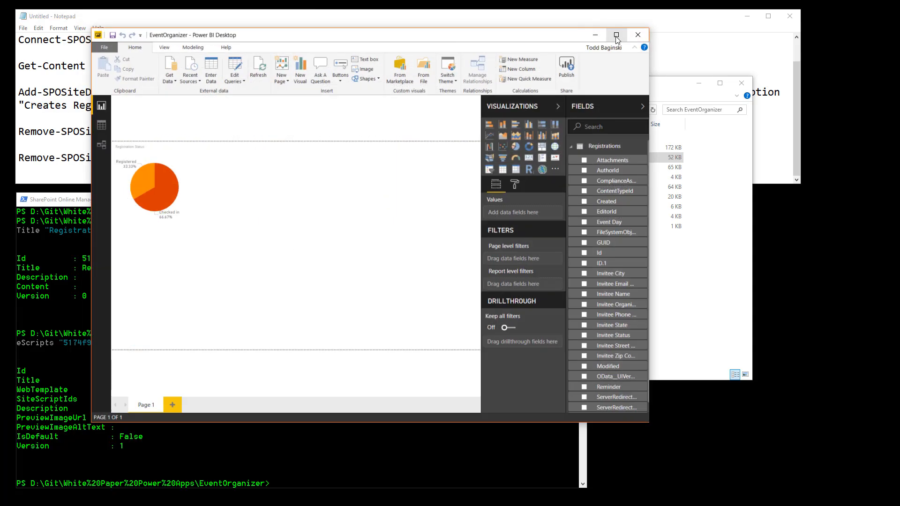
Delete the Registrations query from the EventOrganizer report in Power BI Desktop, closing the query editor with the change applied
left_click(617, 35)
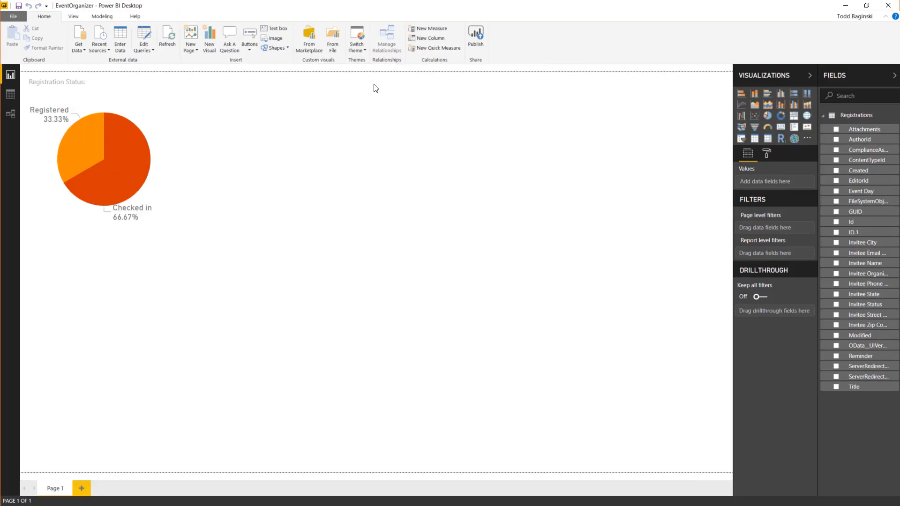
left_click(147, 47)
left_click(164, 61)
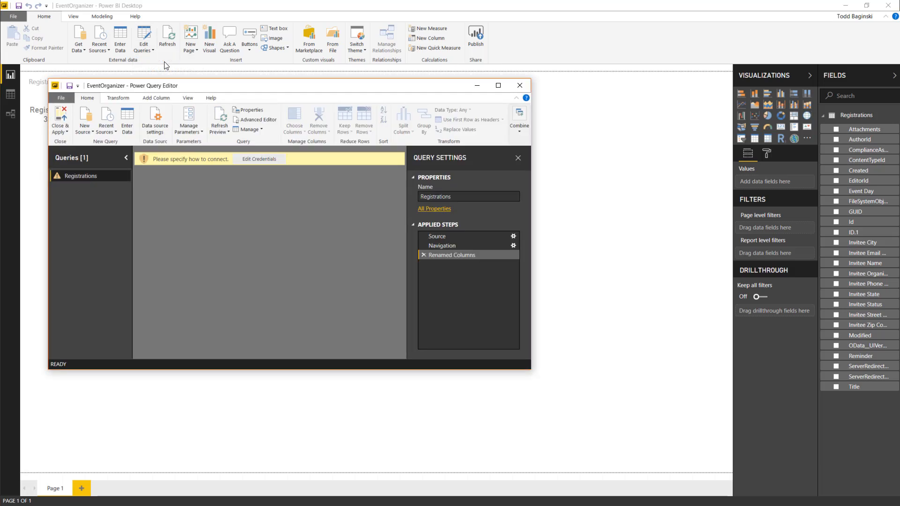
right_click(94, 177)
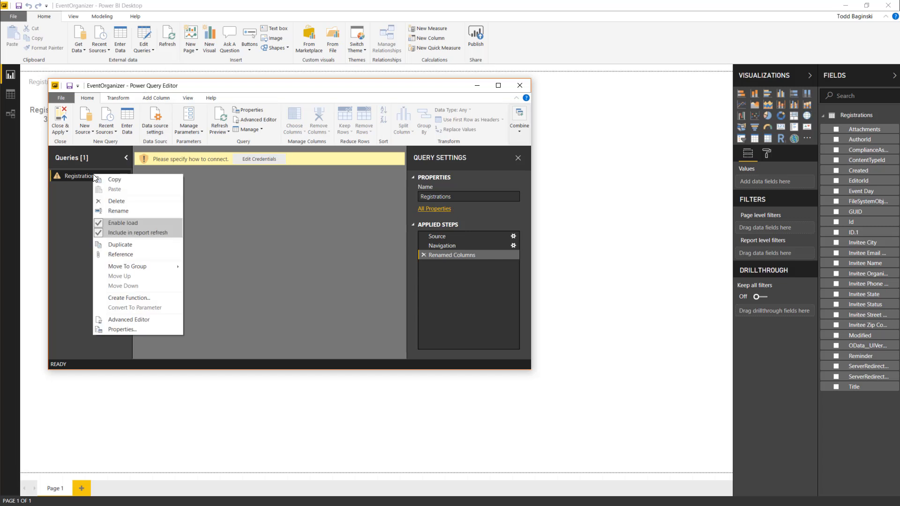
left_click(125, 200)
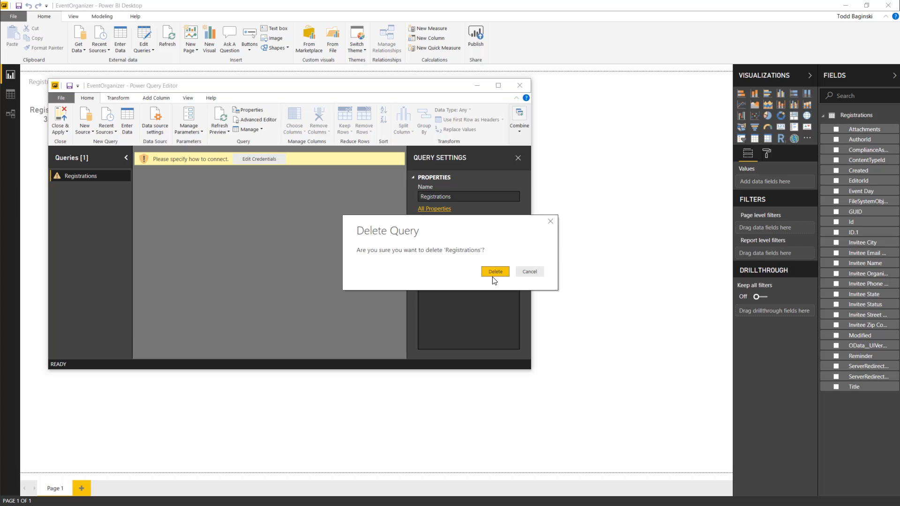
left_click(494, 275)
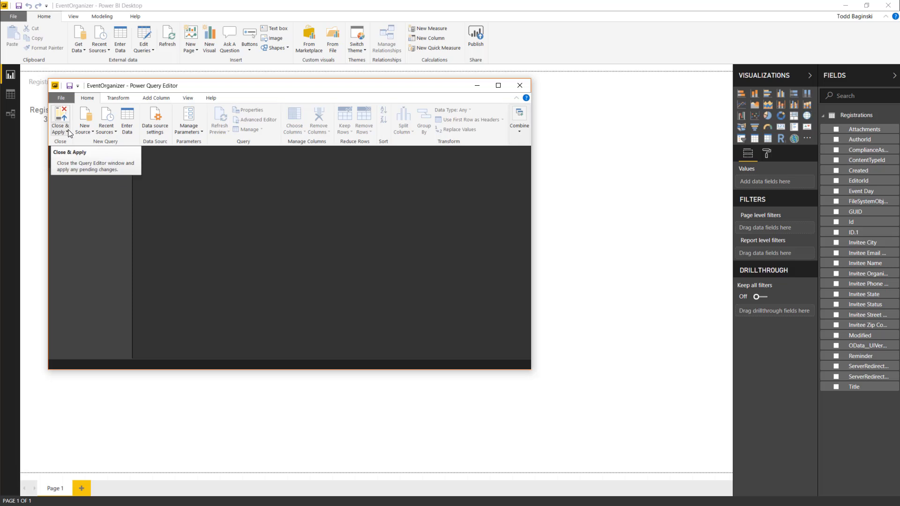
left_click(65, 99)
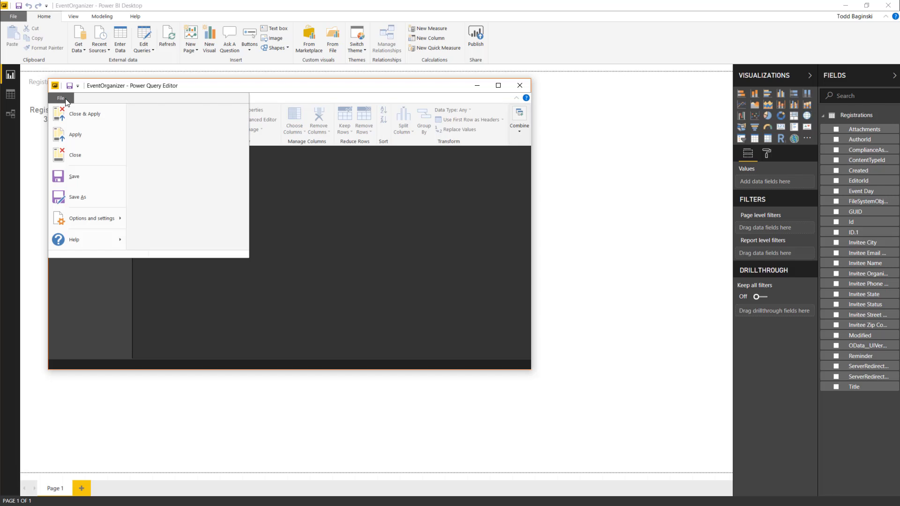
left_click(83, 117)
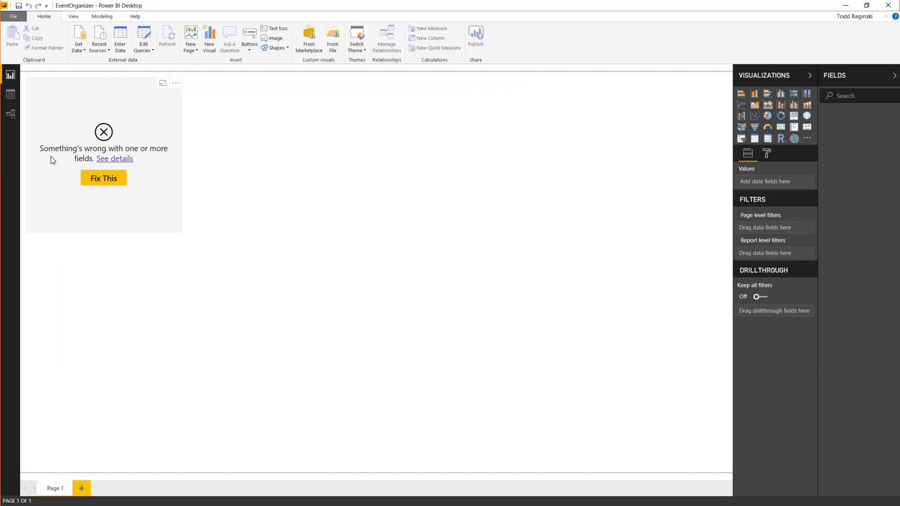
Find the SharePoint Online List connector by searching for "sharepoint" and start connecting to it as a new data source
left_click(84, 50)
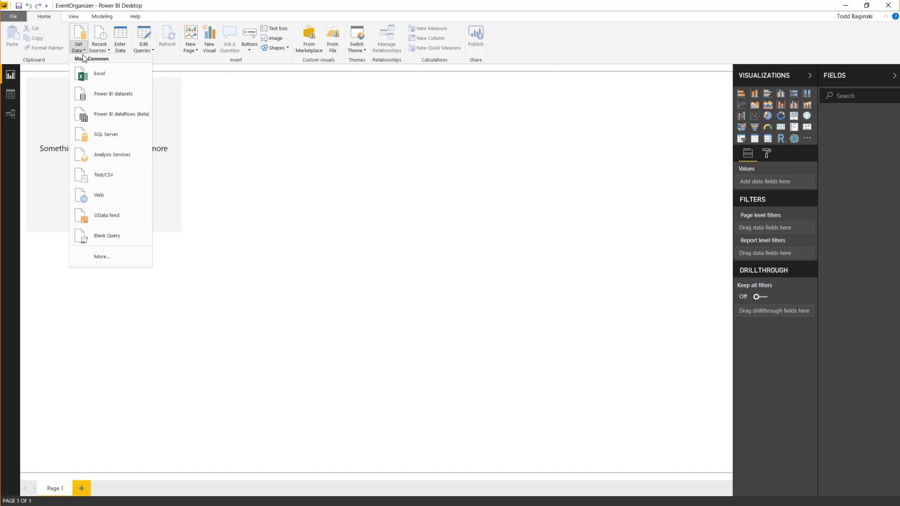
left_click(114, 263)
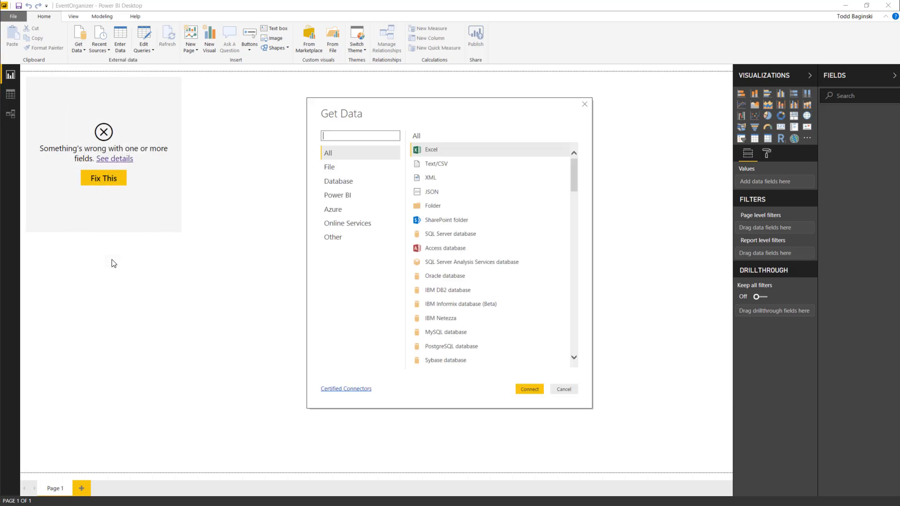
type("sharepoint")
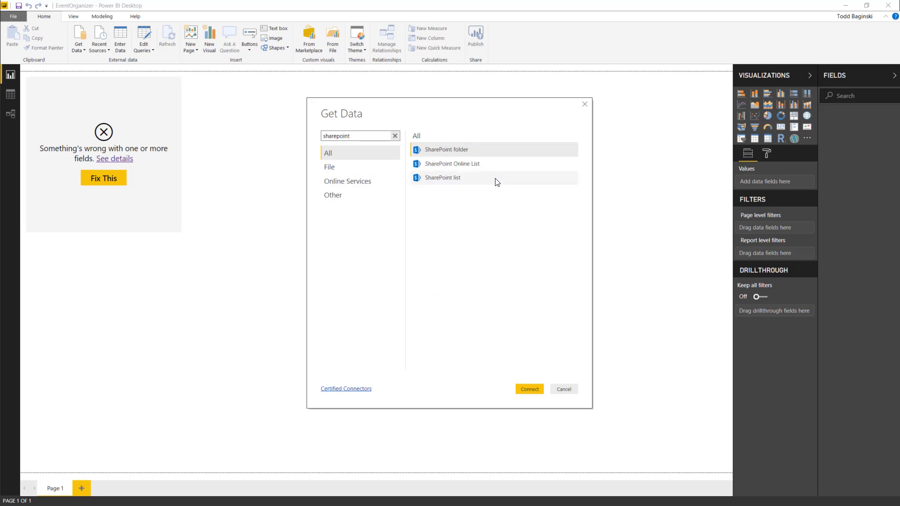
left_click(467, 165)
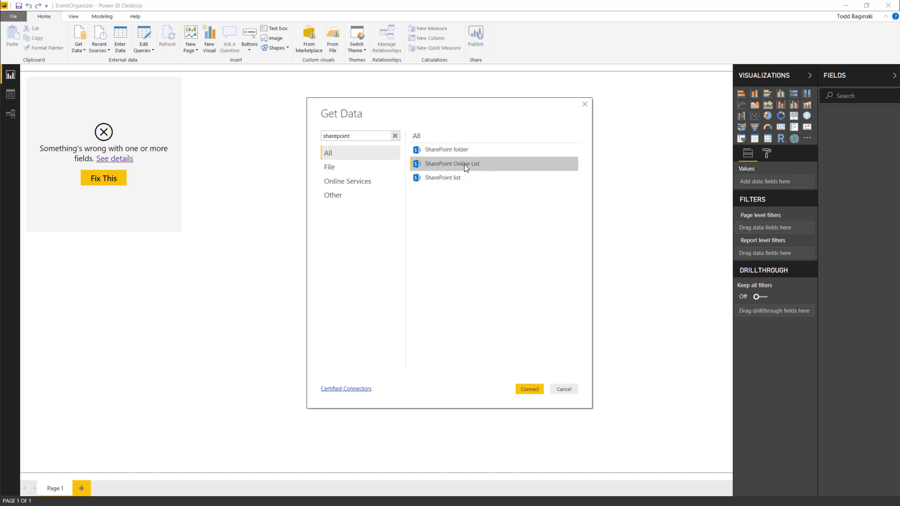
left_click(530, 389)
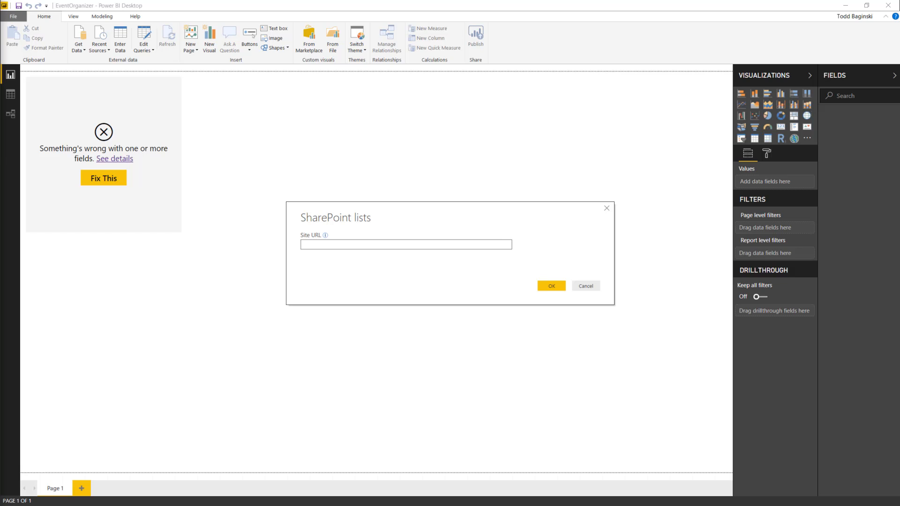
Copy the Registrations list address up to "/Lists/Registrations" from the browser and return to Power BI Desktop
key("alt+Tab")
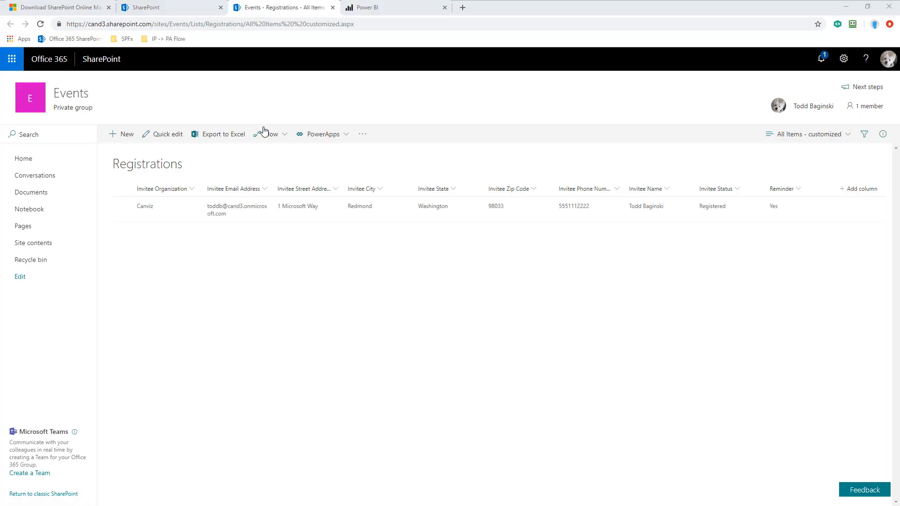
left_click(239, 24)
left_click(244, 24)
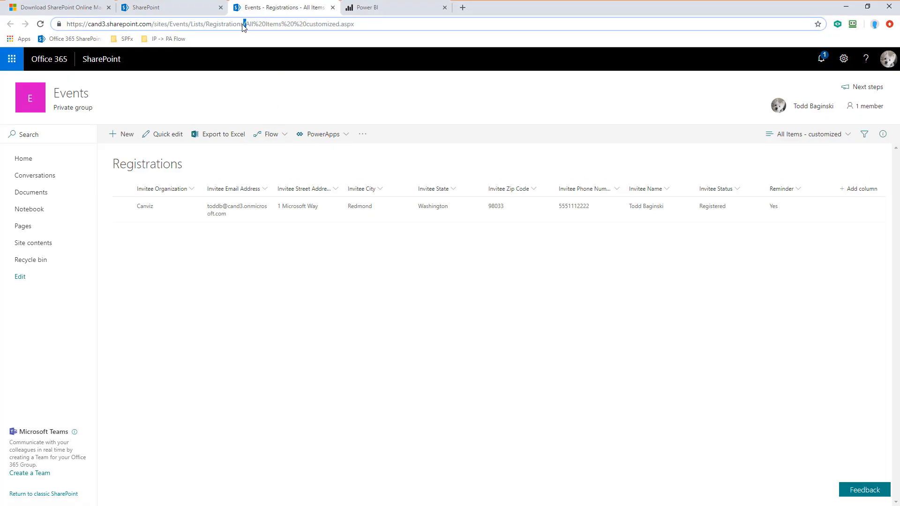
left_click_drag(243, 24, 61, 22)
key("ctrl+c")
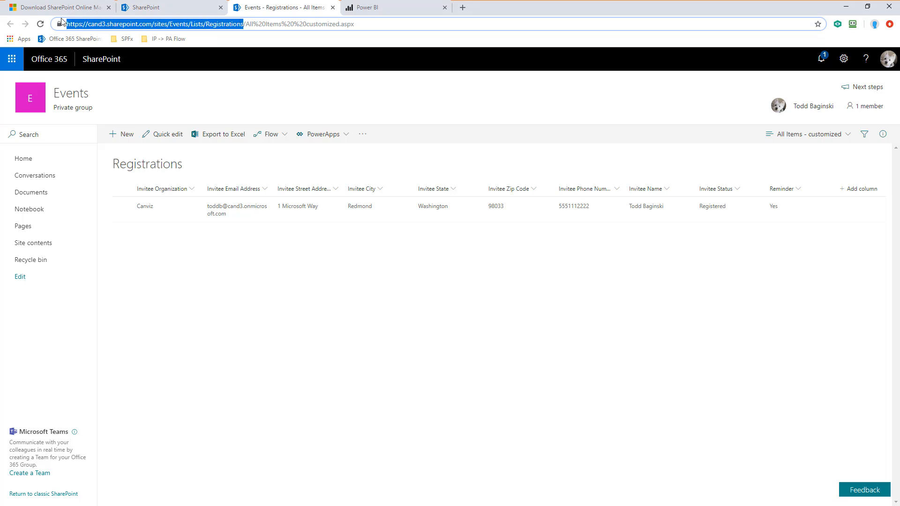
key("alt+Tab")
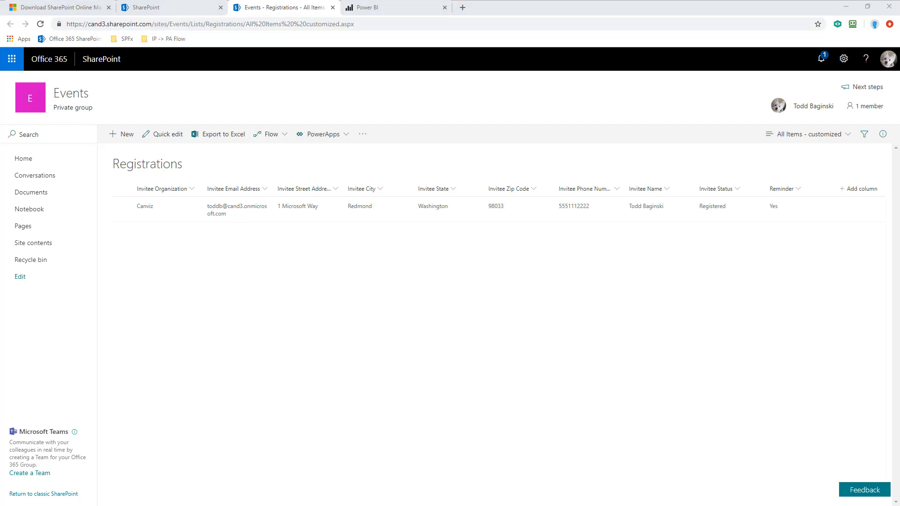
key("ctrl+v")
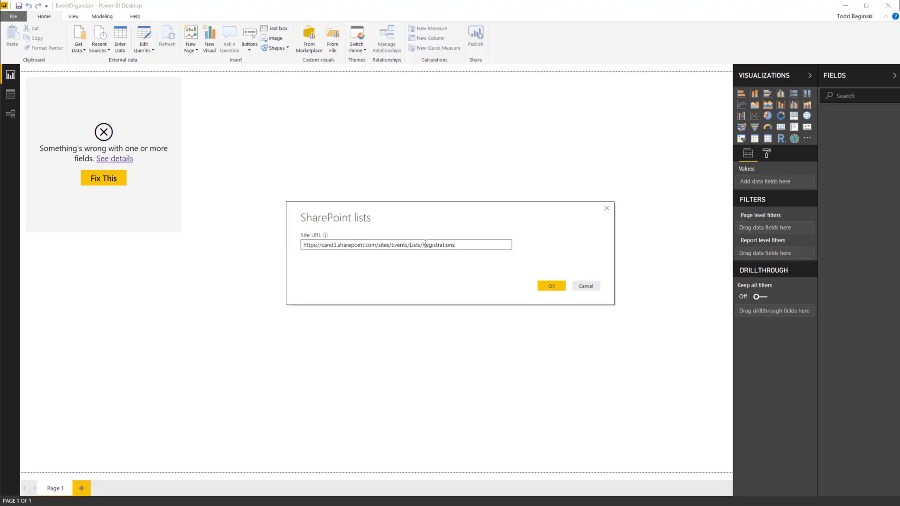
left_click_drag(409, 244, 466, 245)
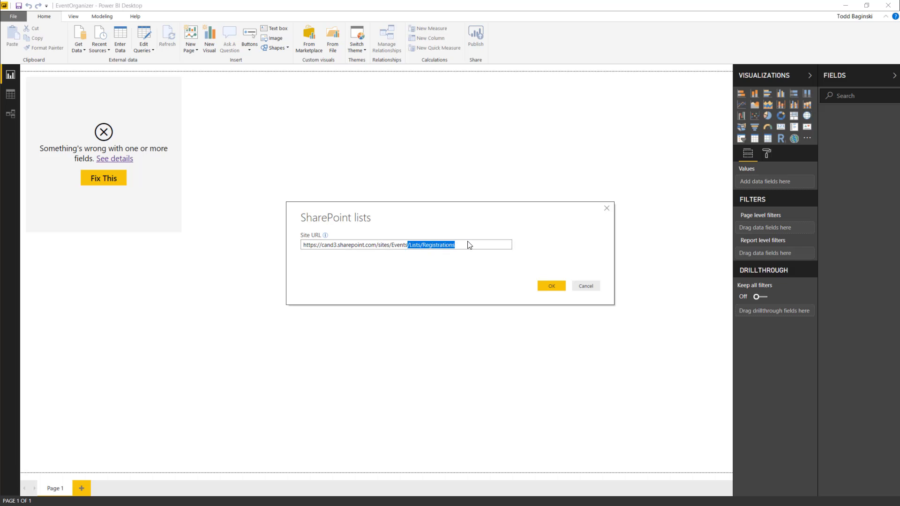
key("BackSpace")
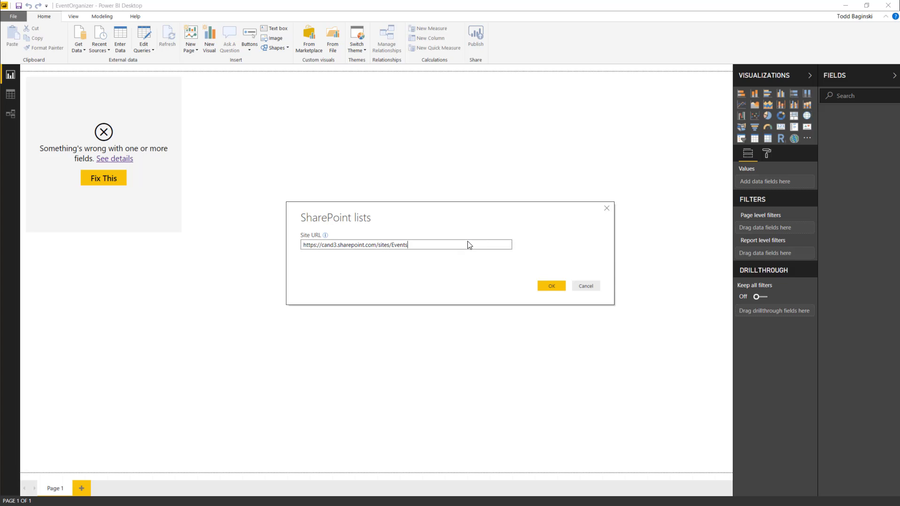
left_click(551, 287)
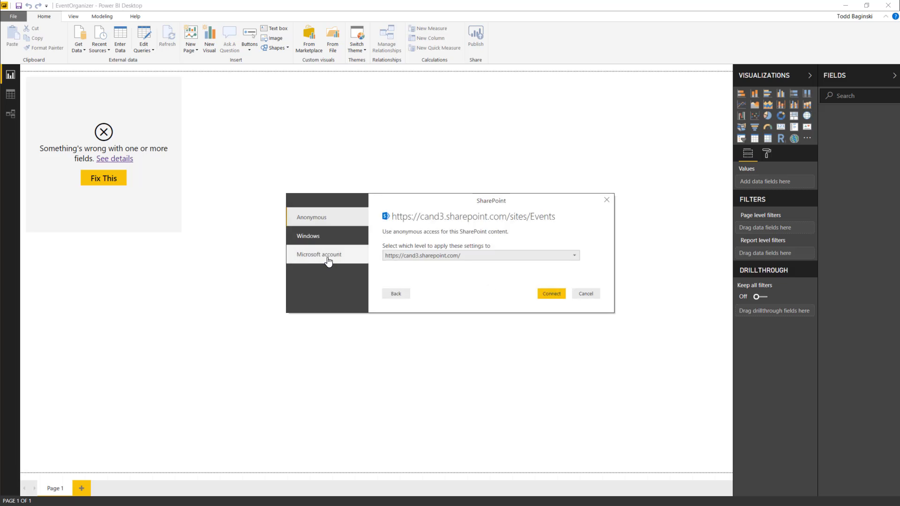
Choose Microsoft account authentication for the Events site and sign in with the tenant's work account
left_click(328, 261)
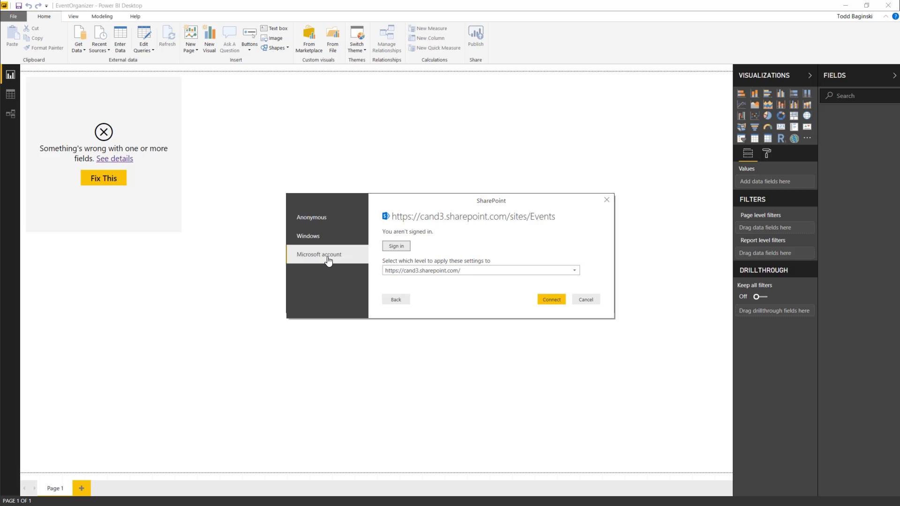
left_click(400, 245)
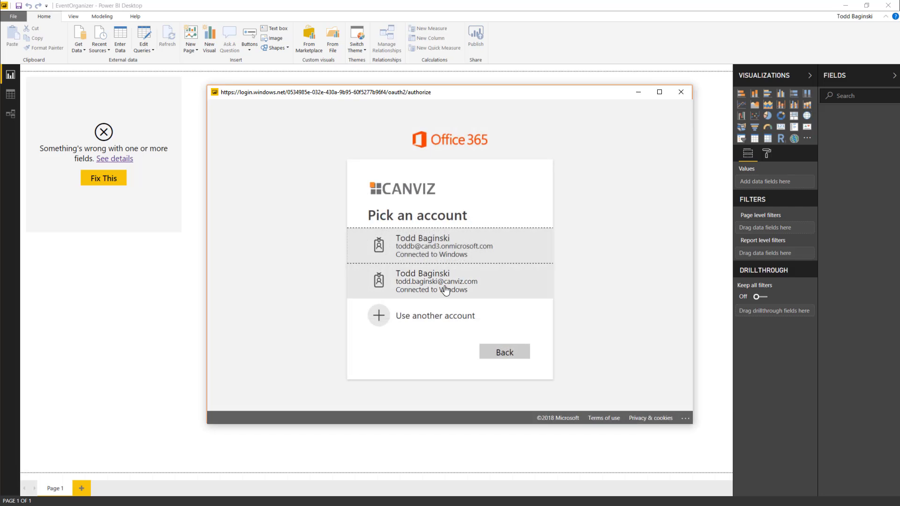
left_click(455, 253)
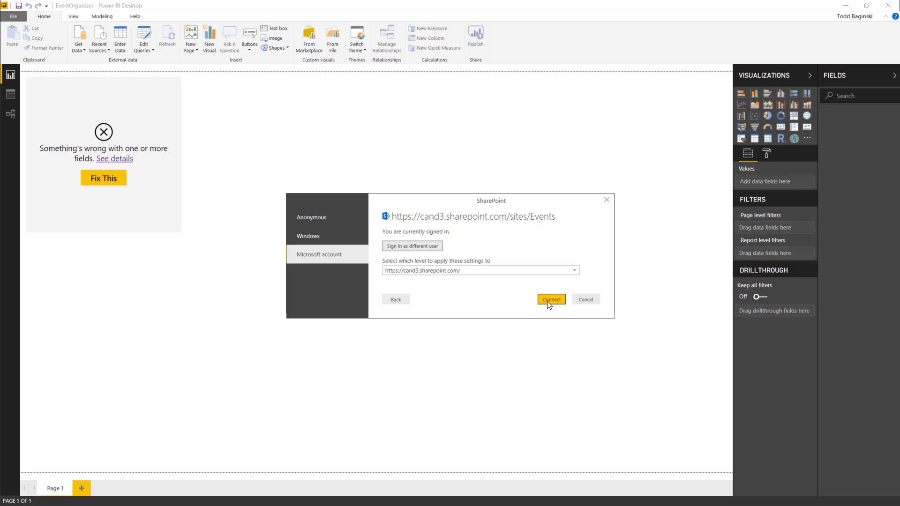
left_click(460, 271)
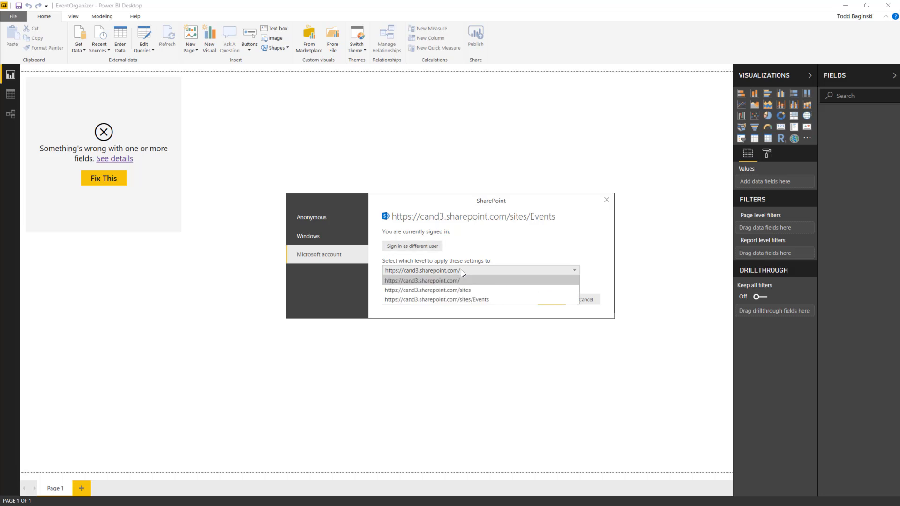
left_click(470, 301)
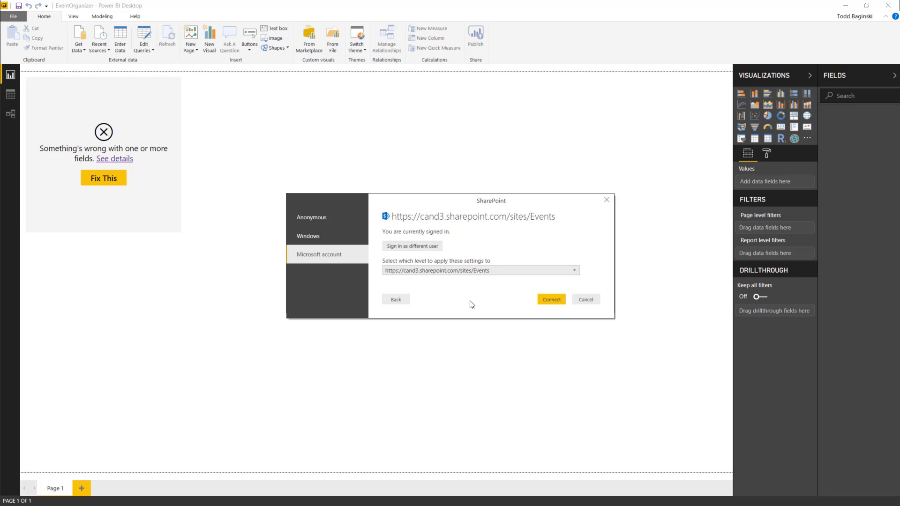
left_click(559, 305)
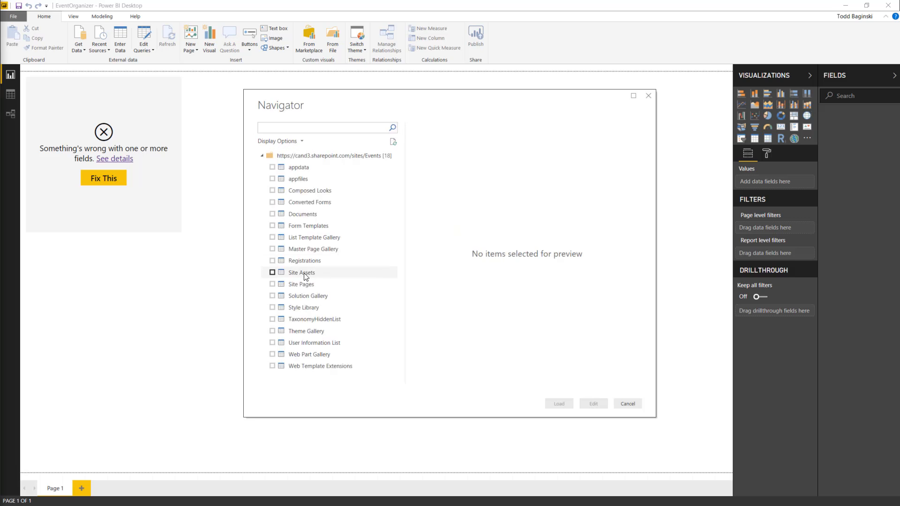
left_click(272, 261)
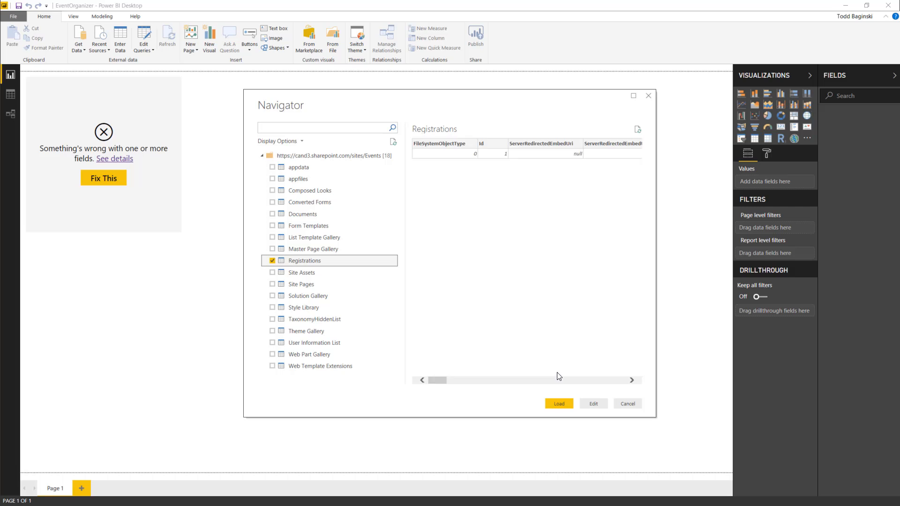
left_click(559, 404)
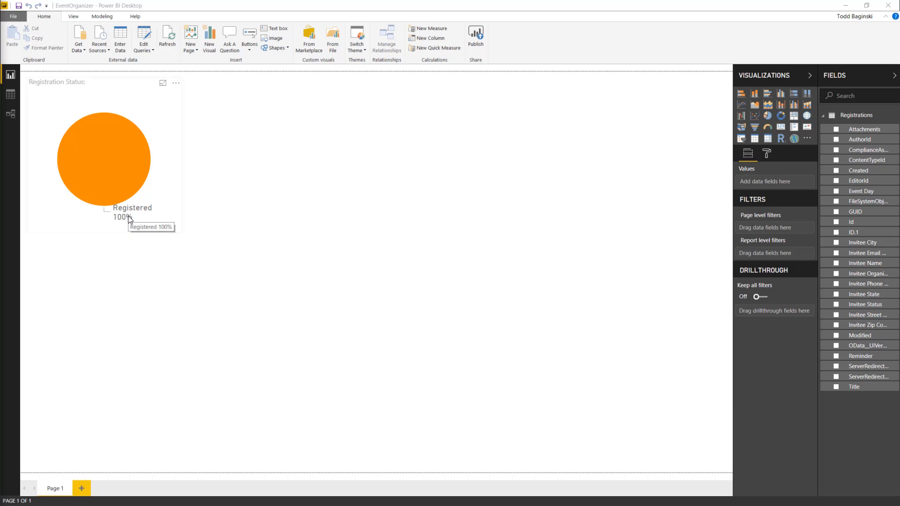
Publish the EventOrganizer report to the Event Organizer workspace in Power BI, saving its changes, and dismiss the publishing dialog
left_click(14, 17)
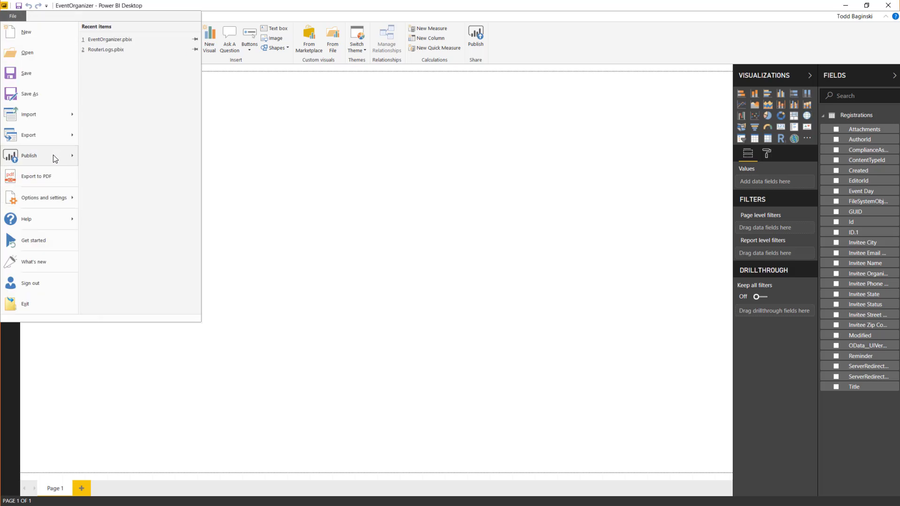
mouse_move(55, 158)
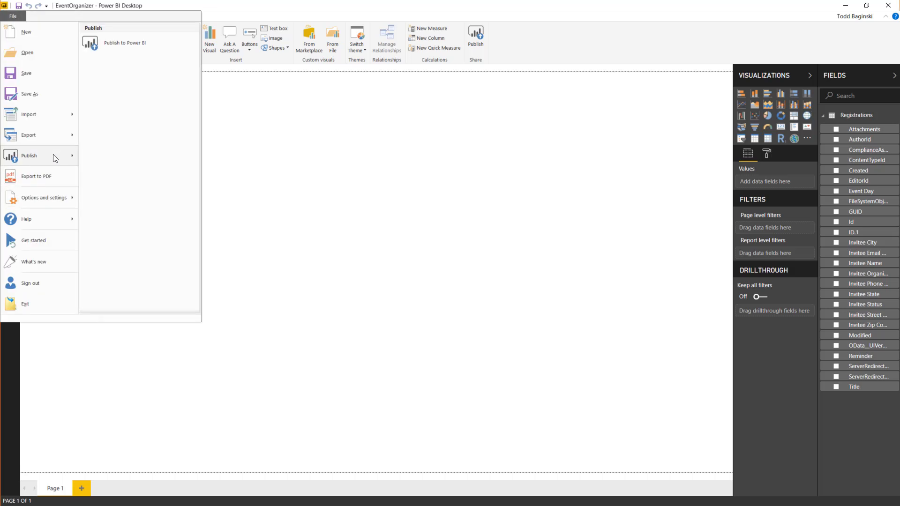
left_click(133, 43)
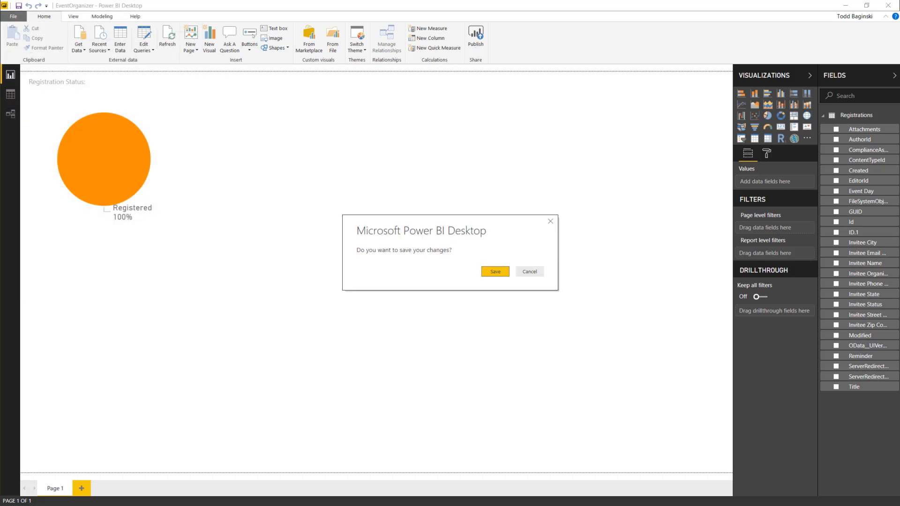
left_click(494, 273)
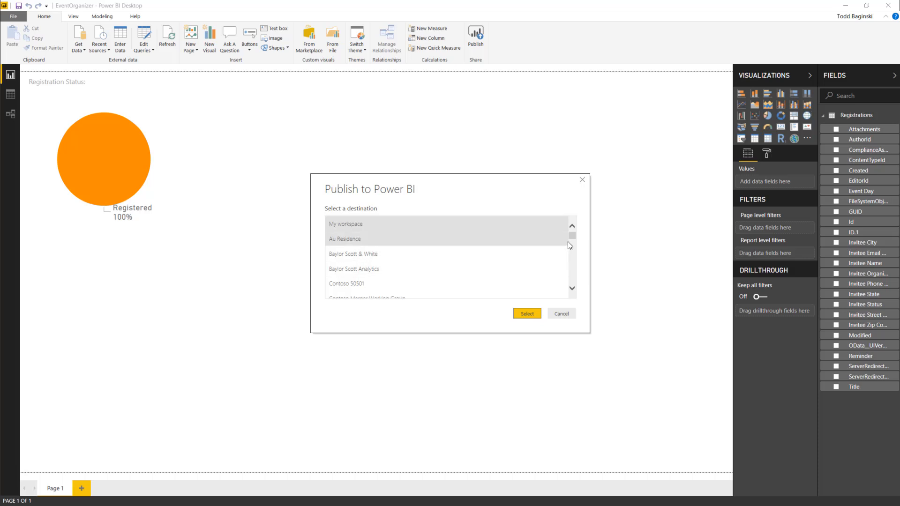
left_click_drag(572, 235, 574, 246)
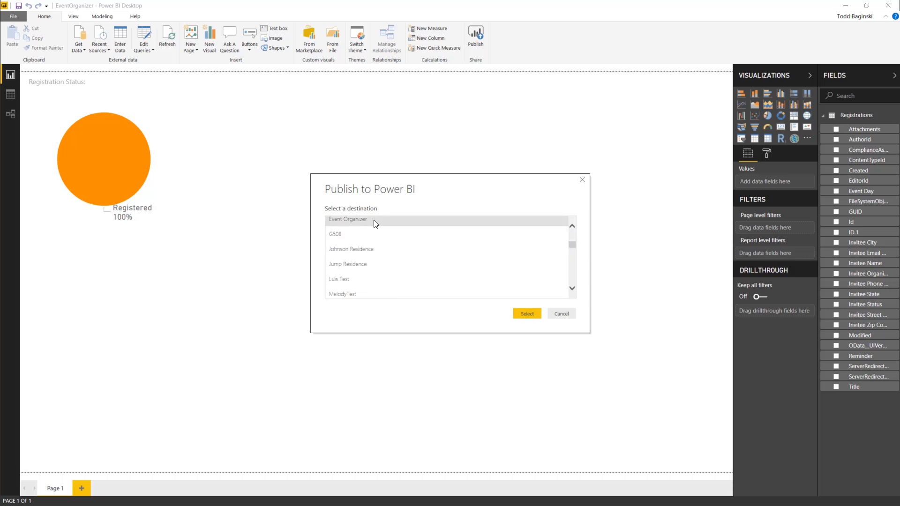
left_click(572, 226)
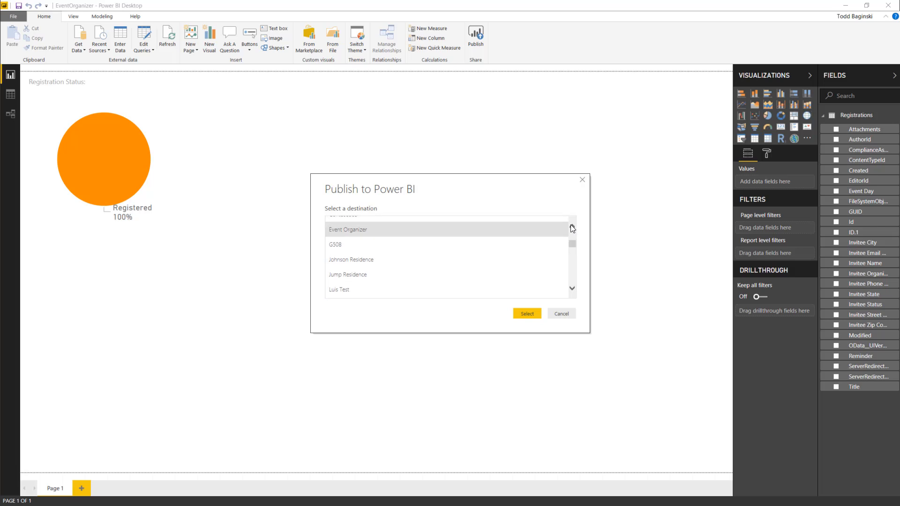
left_click(530, 313)
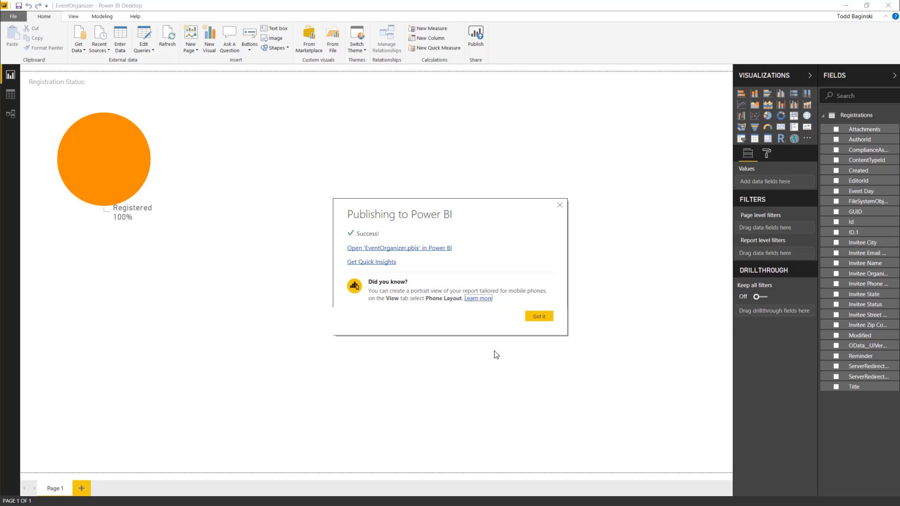
left_click(541, 313)
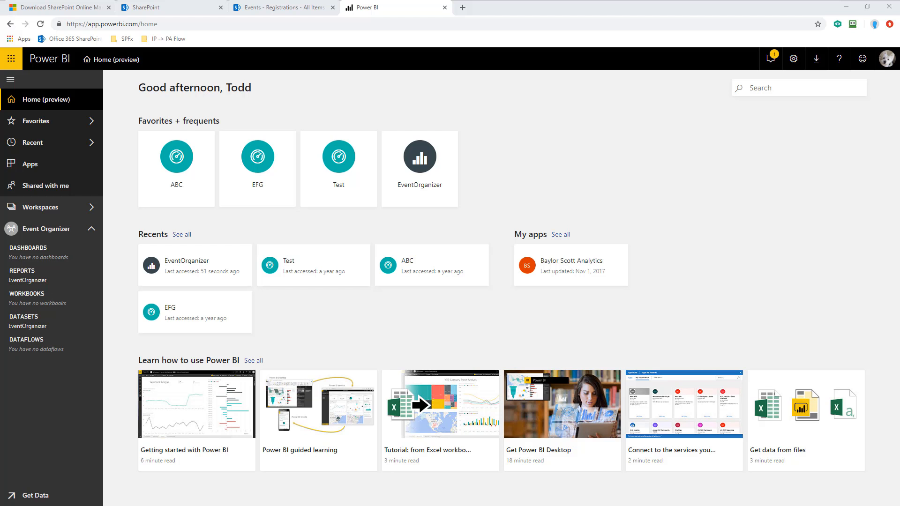
Switch to Power BI in the browser and open the EventOrganizer report in the Event Organizer workspace
left_click(93, 209)
scroll(164, 300, "down", 1)
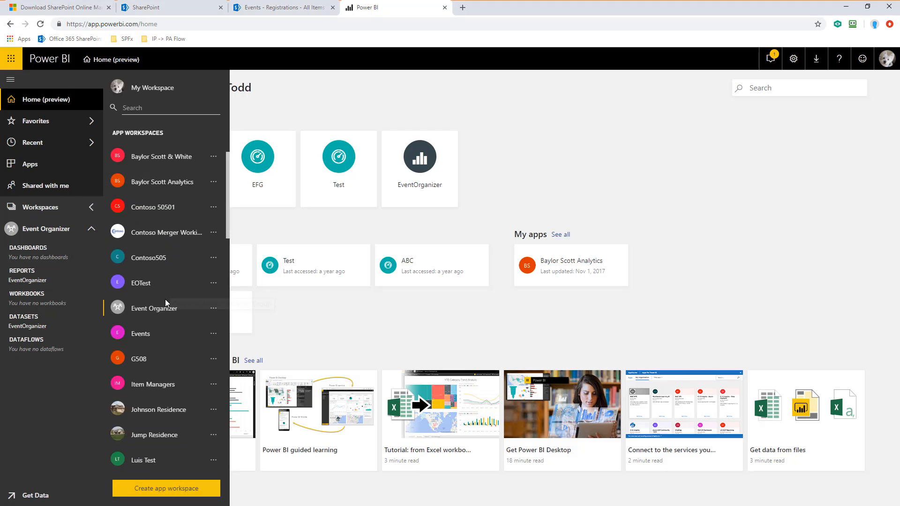
left_click(153, 309)
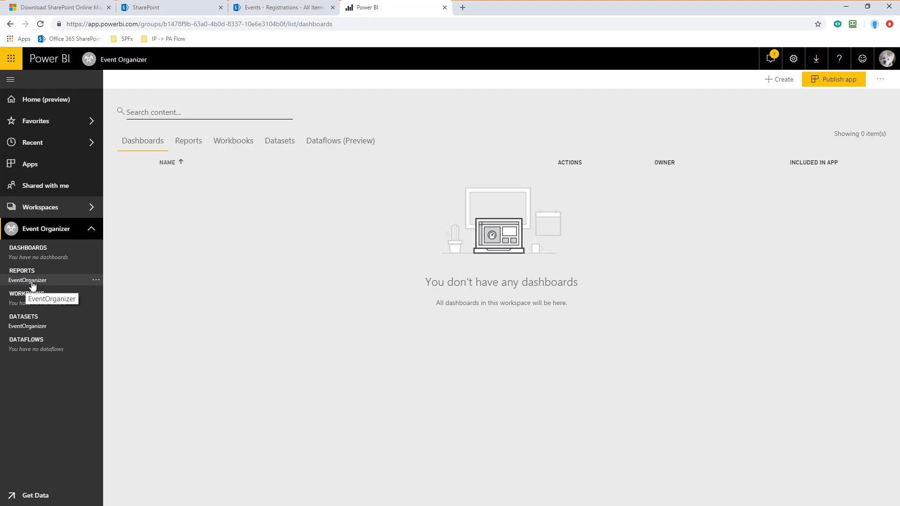
left_click(32, 286)
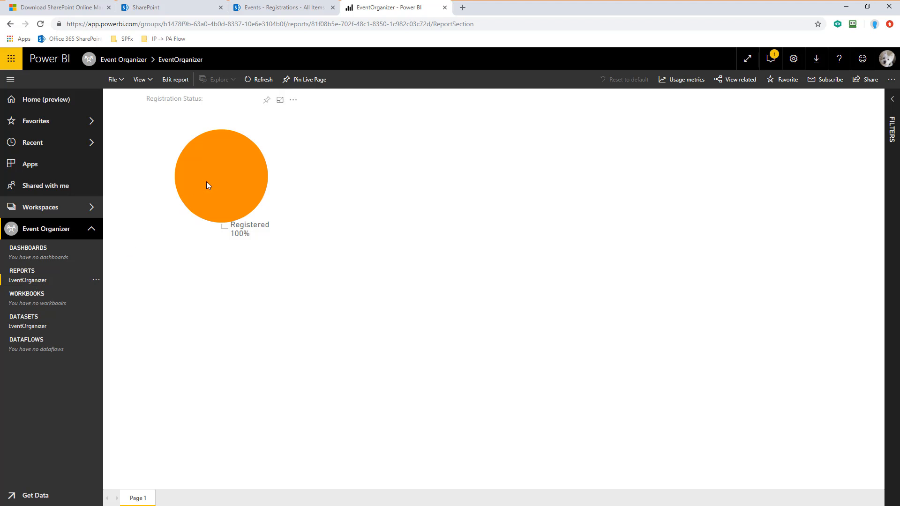
Pin the Registration Status pie chart to a new dashboard named Event Organizer Dashboard
left_click(267, 101)
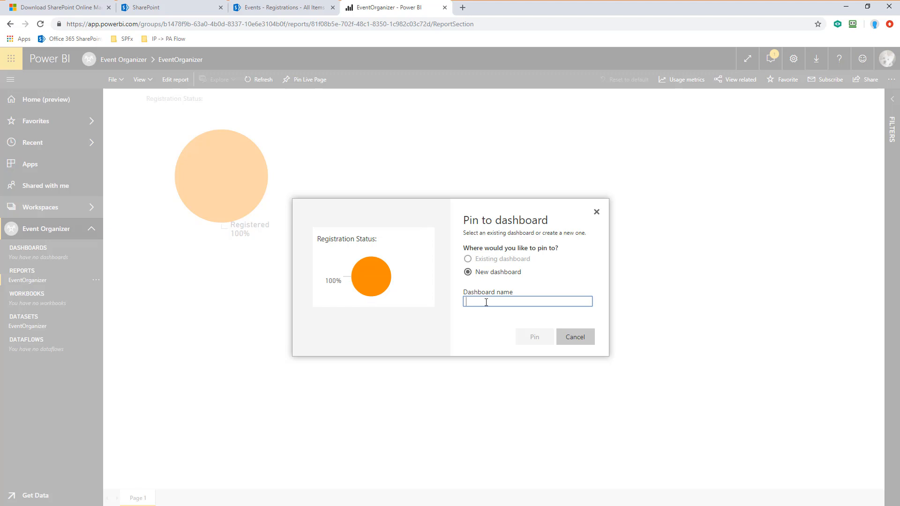
type("Event Organizer Dashboard")
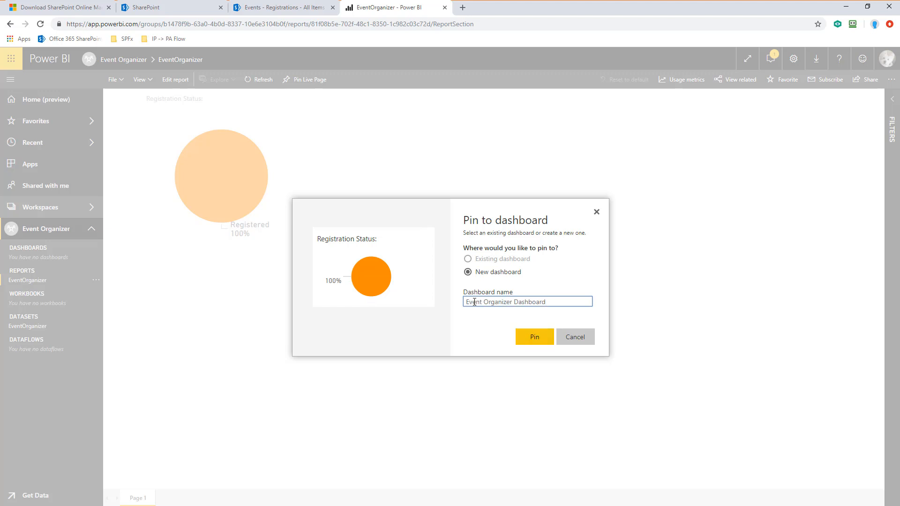
left_click(534, 339)
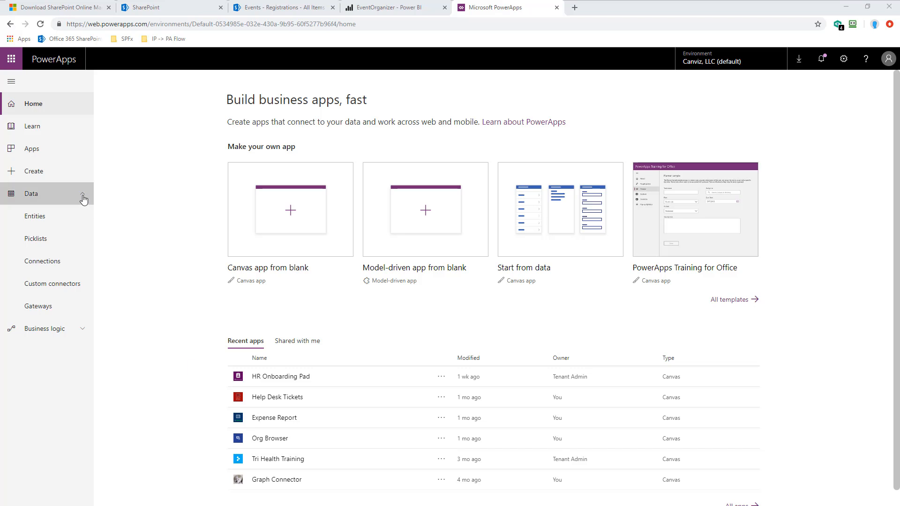
Create a SharePoint connection in PowerApps that connects directly to cloud services, finding the connector with "sharepoint" and signing in with the work account
left_click(64, 266)
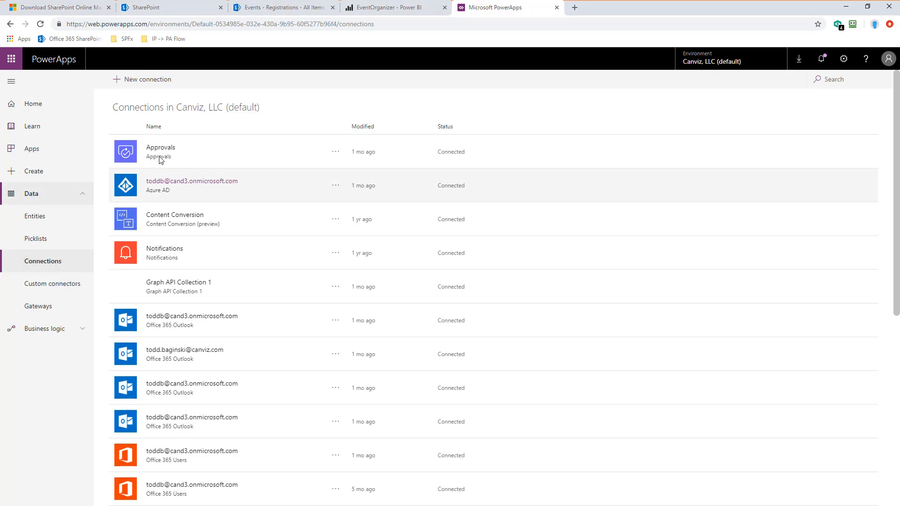
left_click(147, 81)
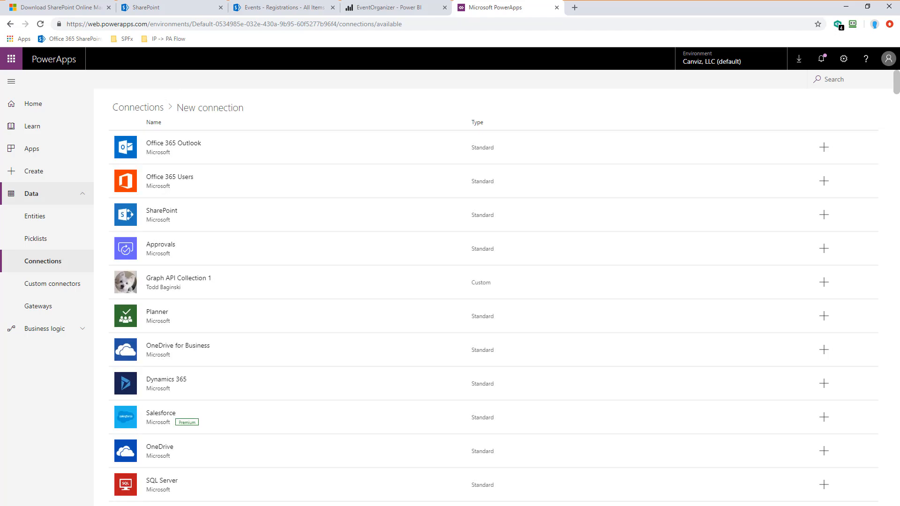
left_click(828, 80)
type("sharepoint")
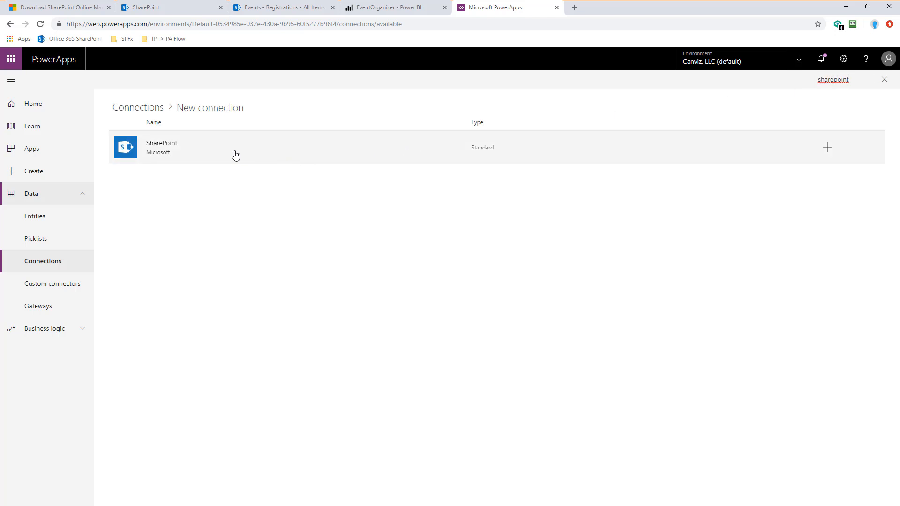
left_click(222, 157)
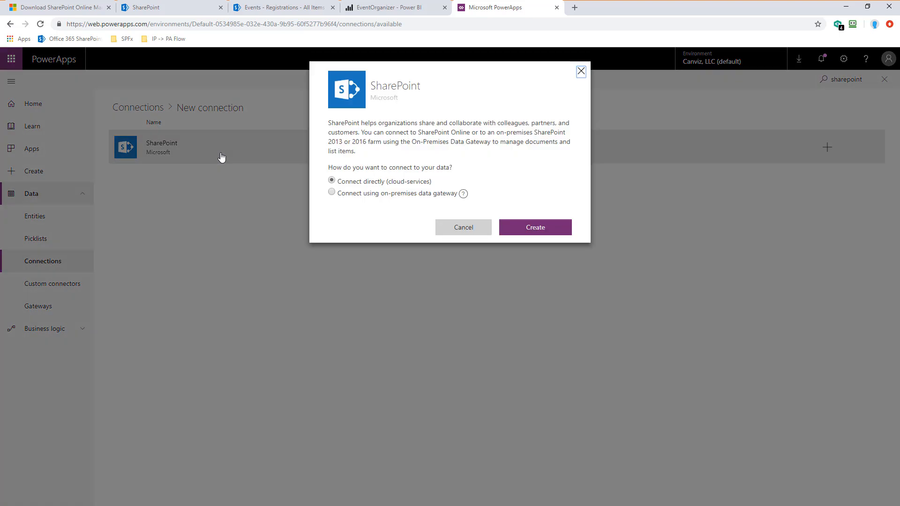
left_click(531, 230)
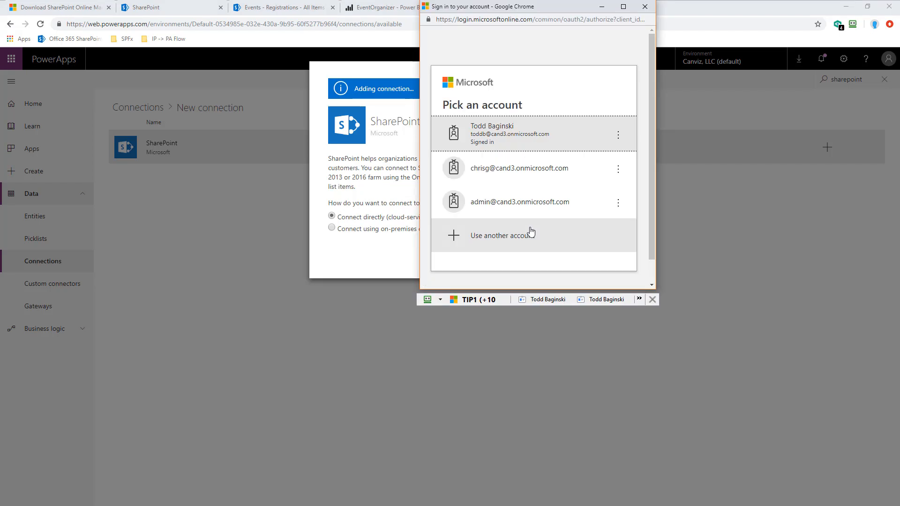
left_click(516, 132)
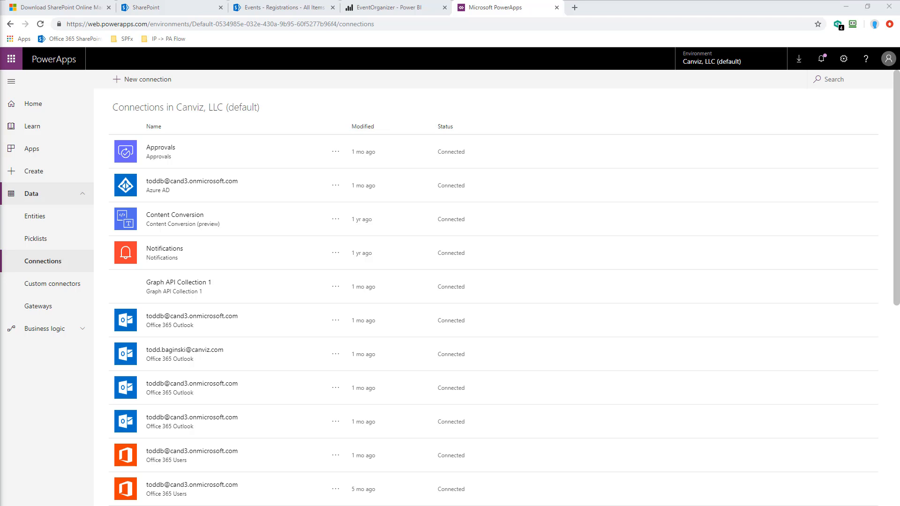
Switch to the EventOrganizer folder in File Explorer and locate the app packages EventOrganizerMobile.zip and EventOrganizerTablet.zip
key("alt+Tab")
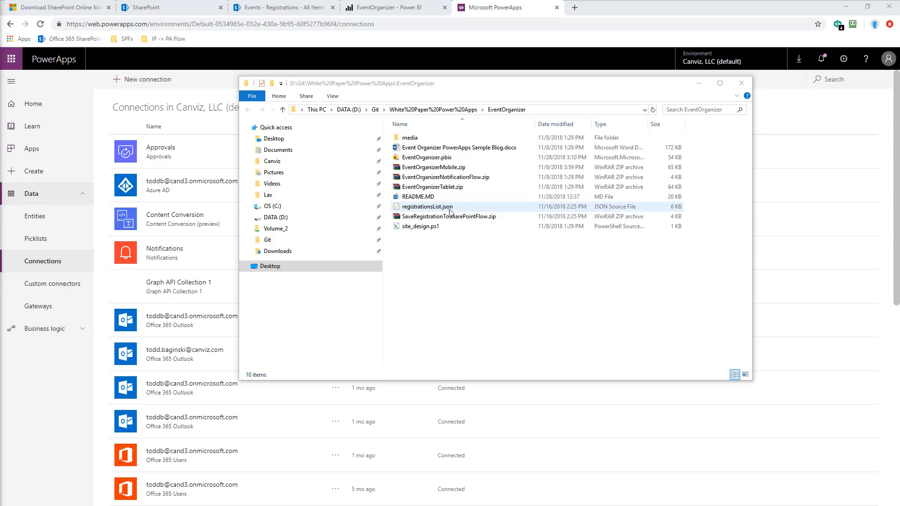
left_click(451, 171)
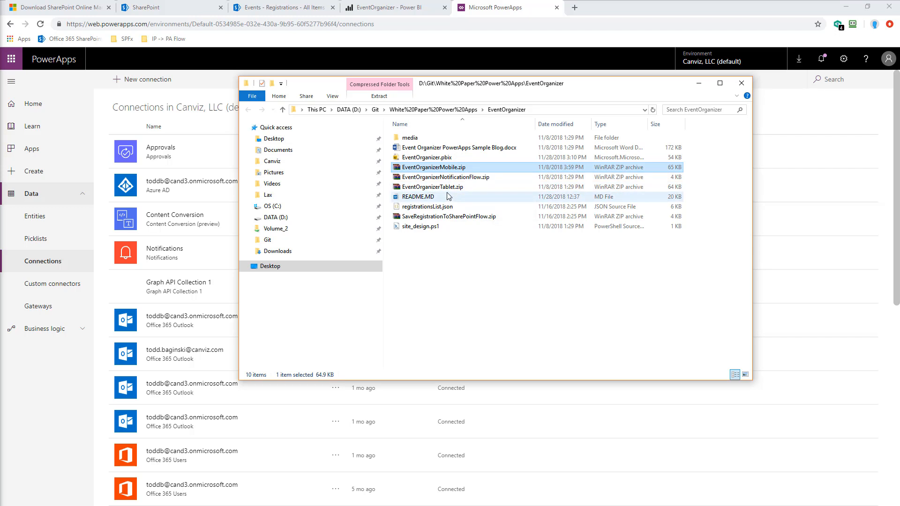
left_click(447, 190)
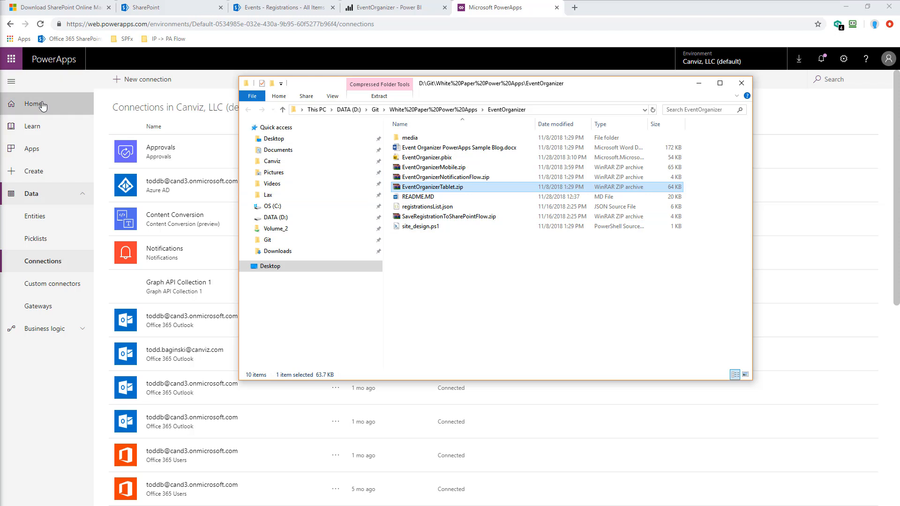
Import the app package EventOrganizerMobile.zip from D:\Git\White%20Paper%20Power%20Apps\EventOrganizer into PowerApps
left_click(50, 152)
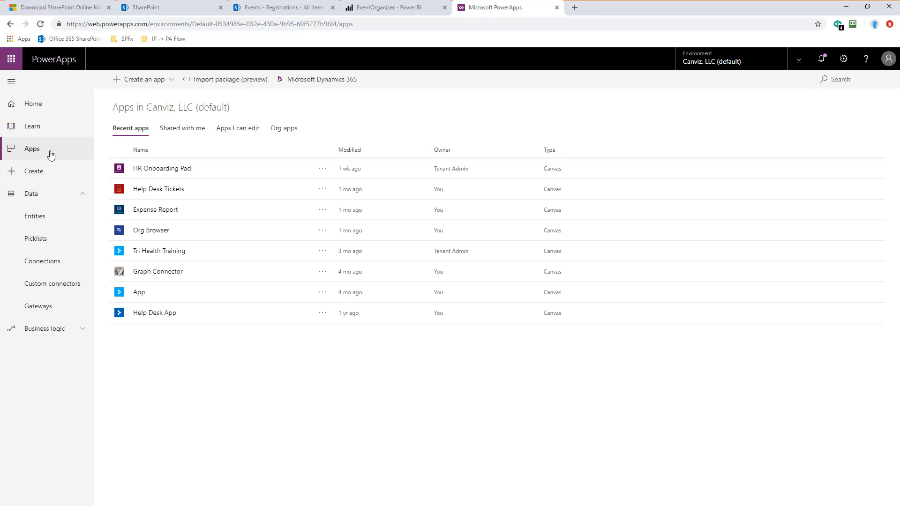
left_click(227, 82)
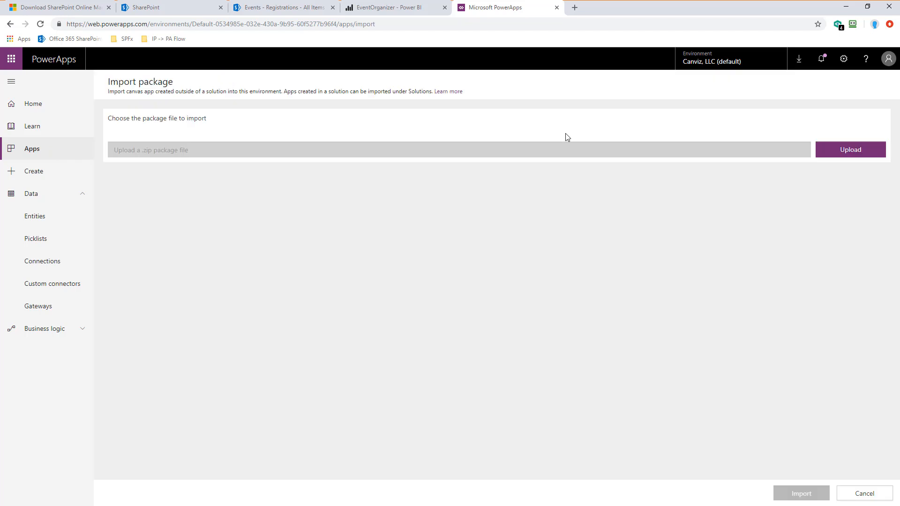
left_click(853, 155)
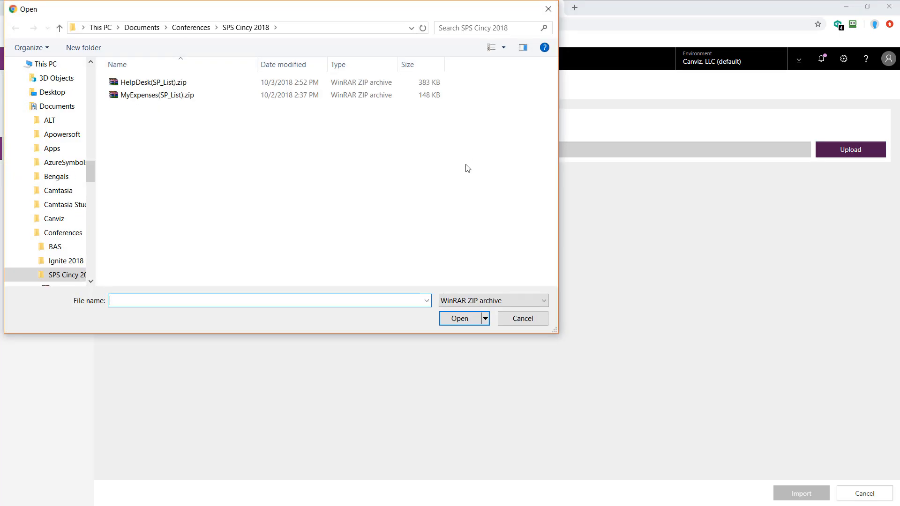
left_click(295, 29)
type("D:\\Git\\White%20Paper%20Power%20Apps\\EventOrganizer")
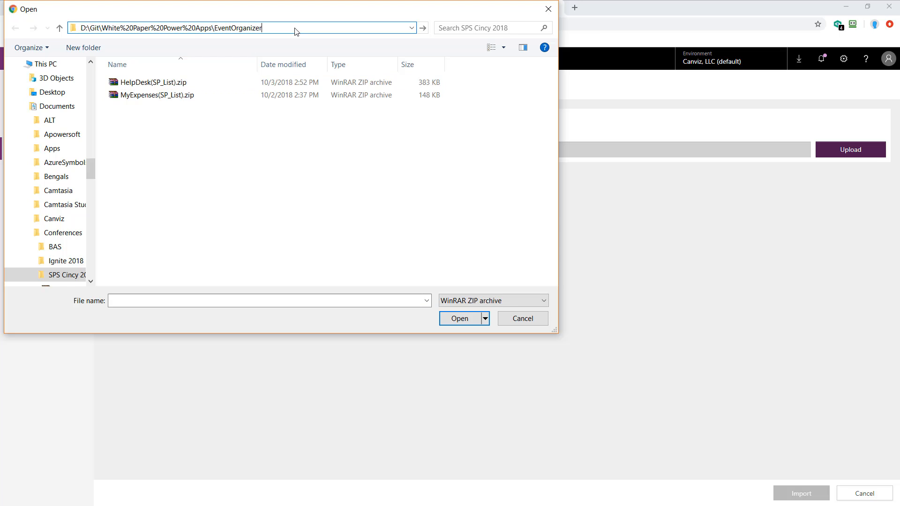
key("Return")
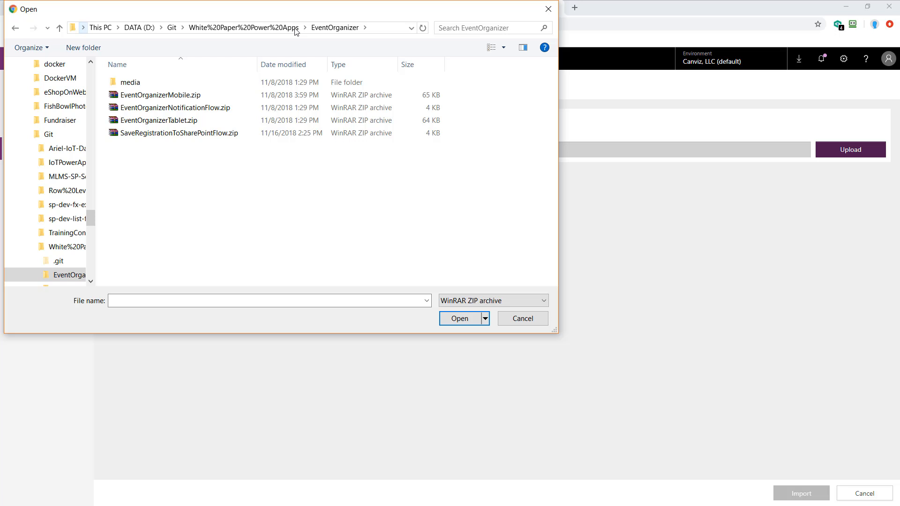
left_click(191, 95)
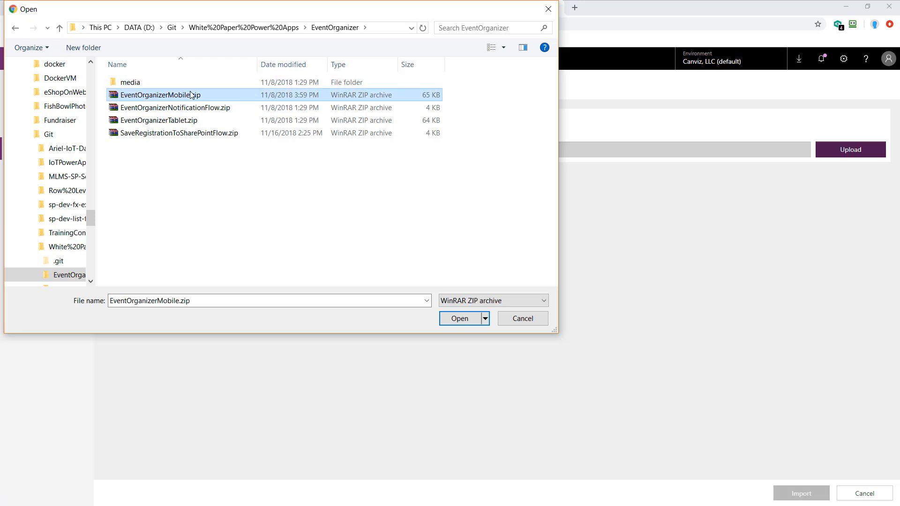
left_click(460, 319)
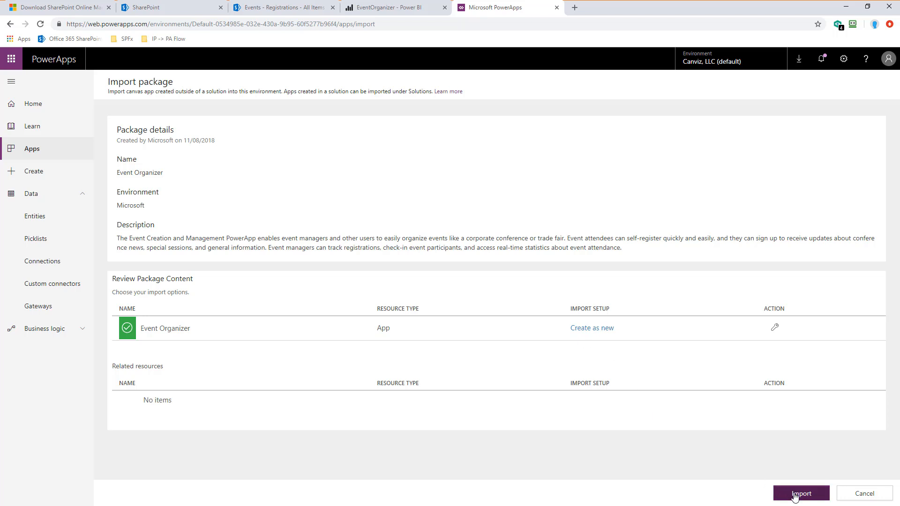
left_click(795, 496)
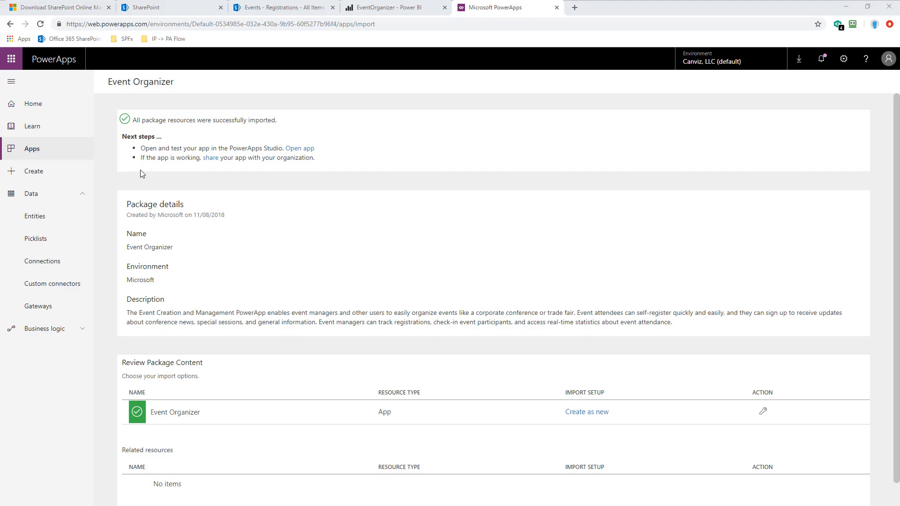
Open the imported Event Organizer app for editing, allow its SharePoint and Power BI permissions, and dismiss the welcome message for good
left_click(51, 153)
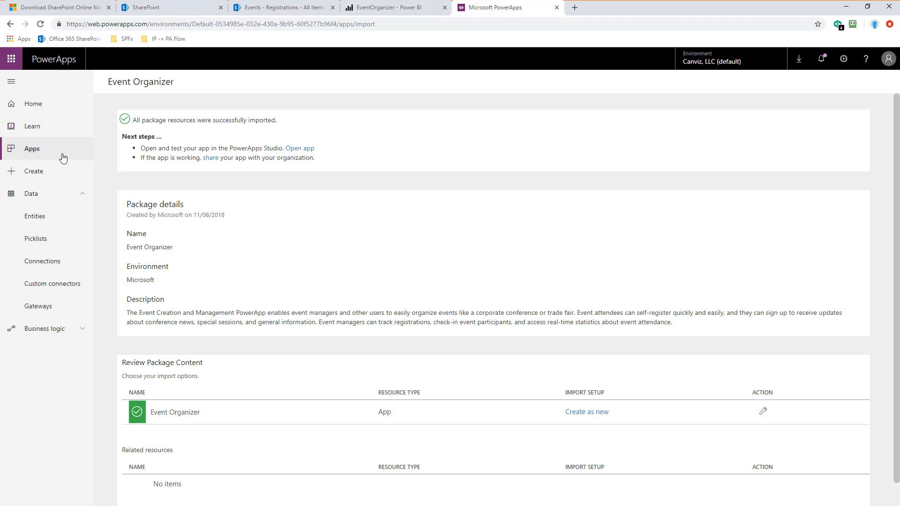
left_click(33, 124)
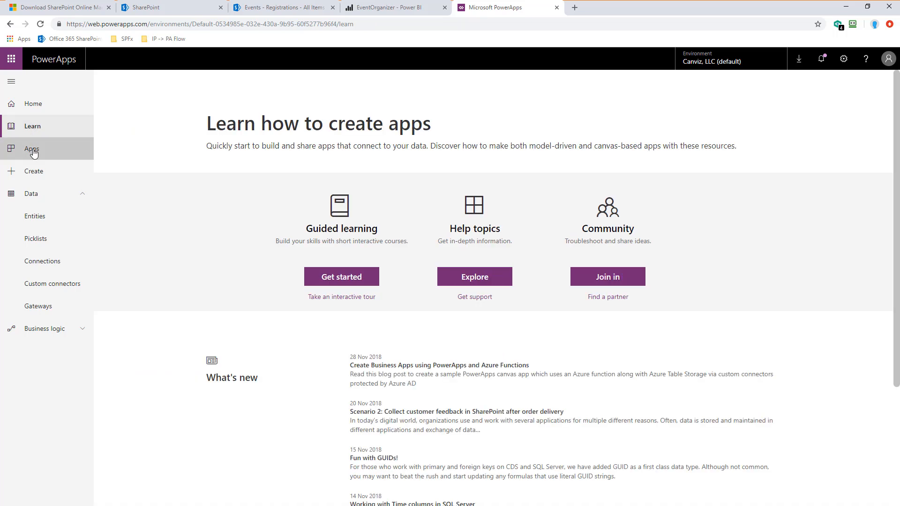
left_click(33, 148)
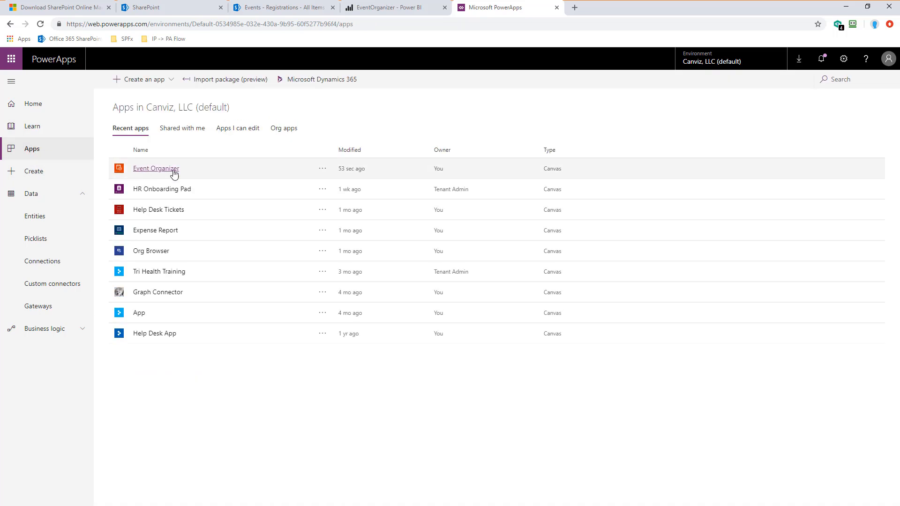
left_click(322, 169)
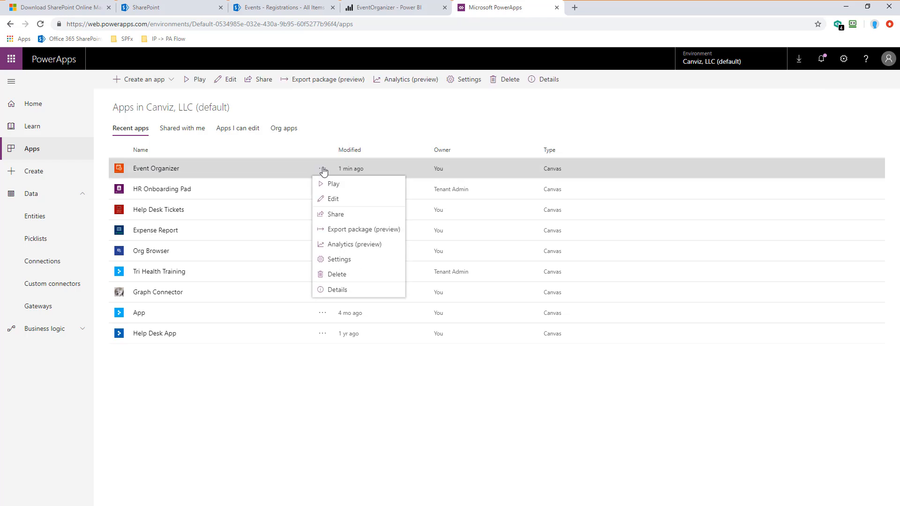
left_click(338, 202)
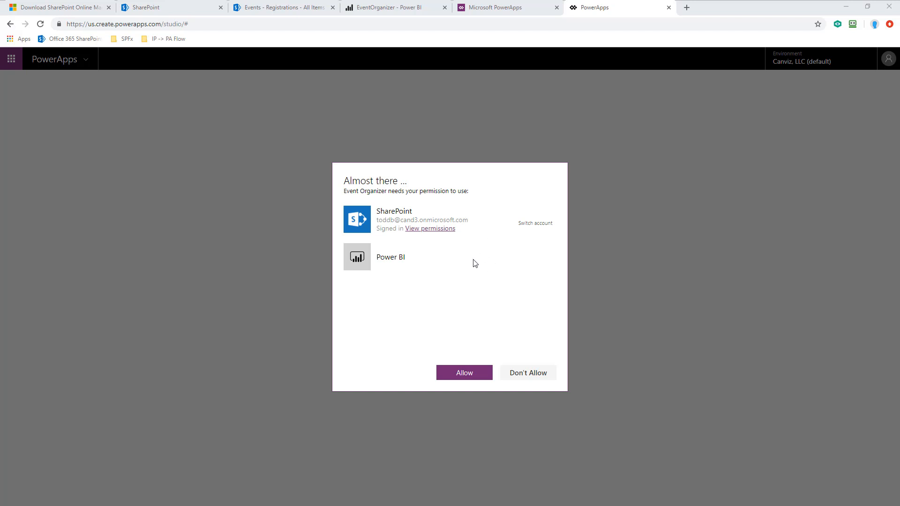
left_click(484, 381)
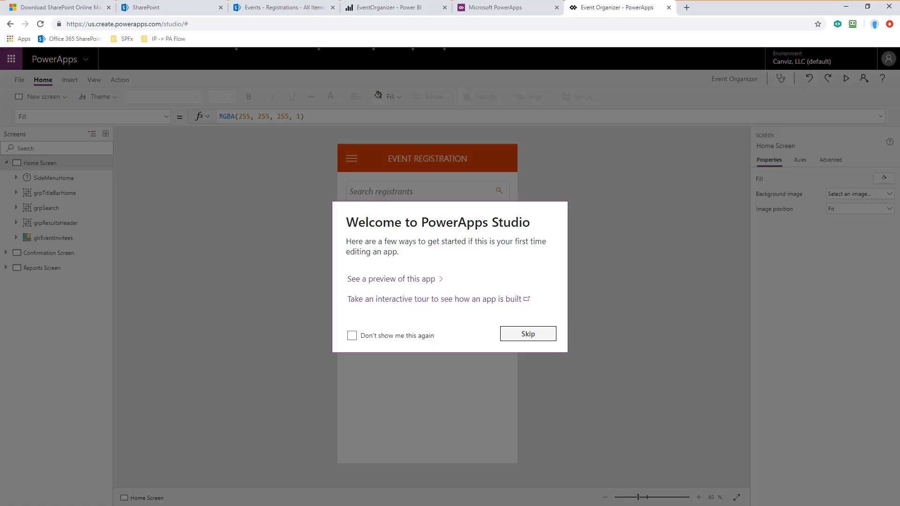
left_click(428, 340)
left_click(515, 335)
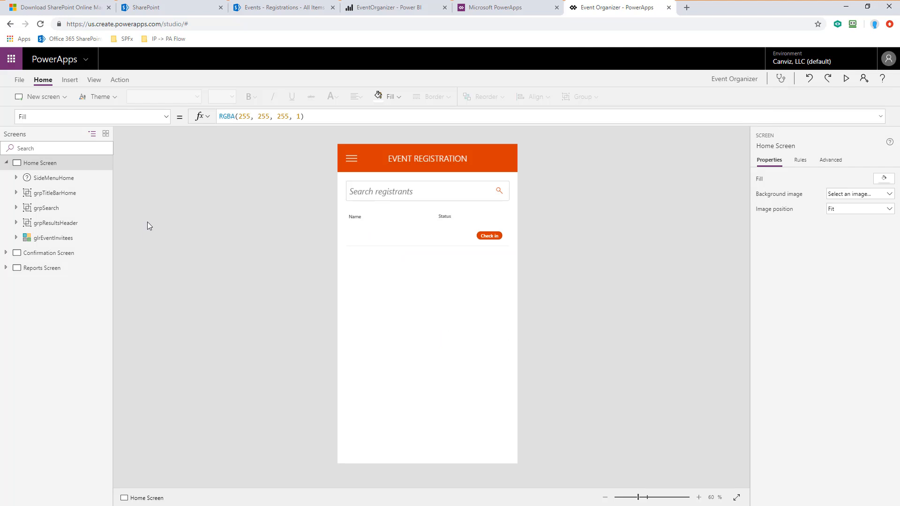
Remove the existing Registrations data source from the Event Organizer app
left_click(94, 81)
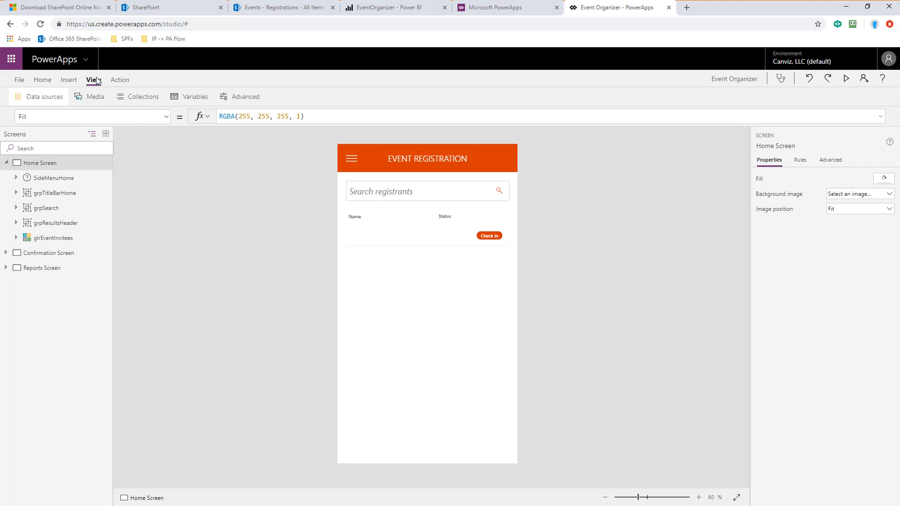
left_click(49, 97)
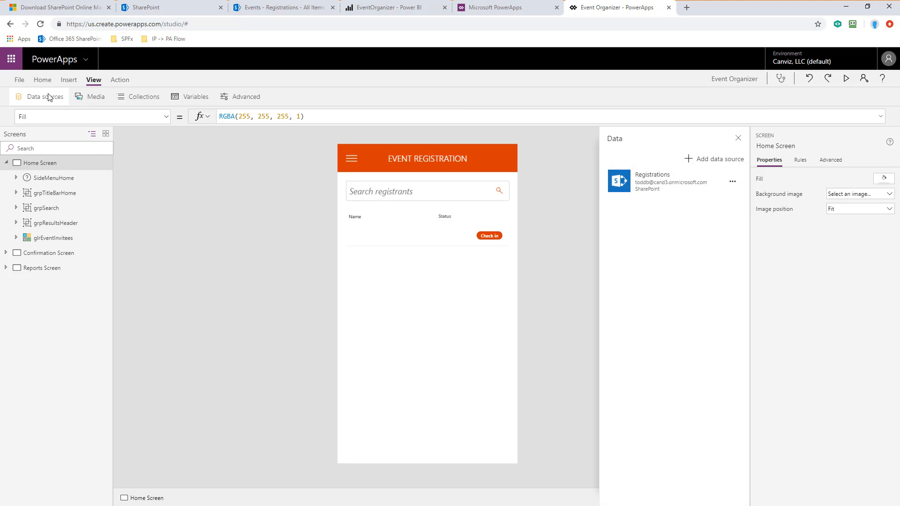
left_click(732, 183)
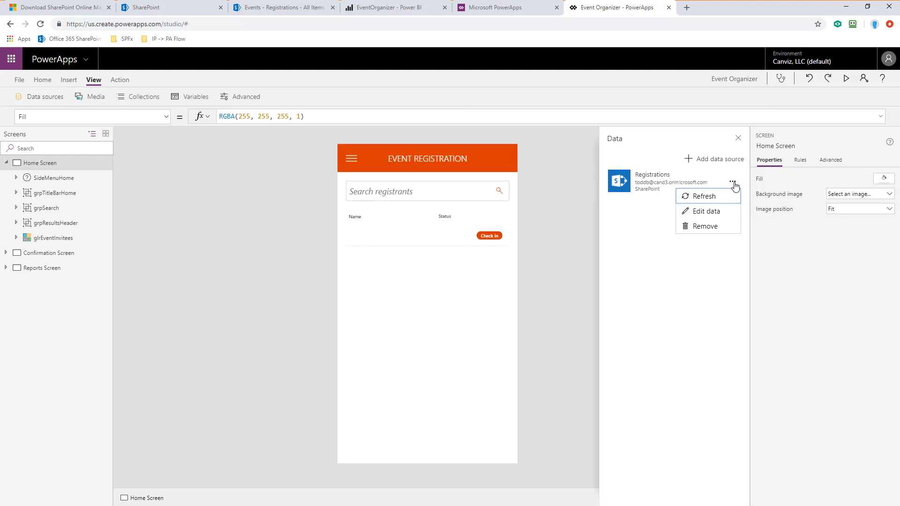
left_click(712, 228)
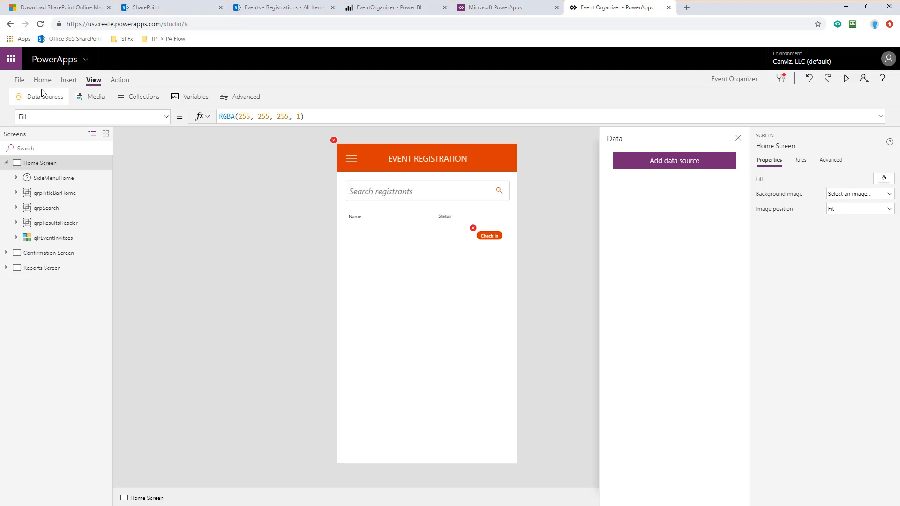
Start adding a new data source to the app using an existing SharePoint connection of the work account
left_click(644, 169)
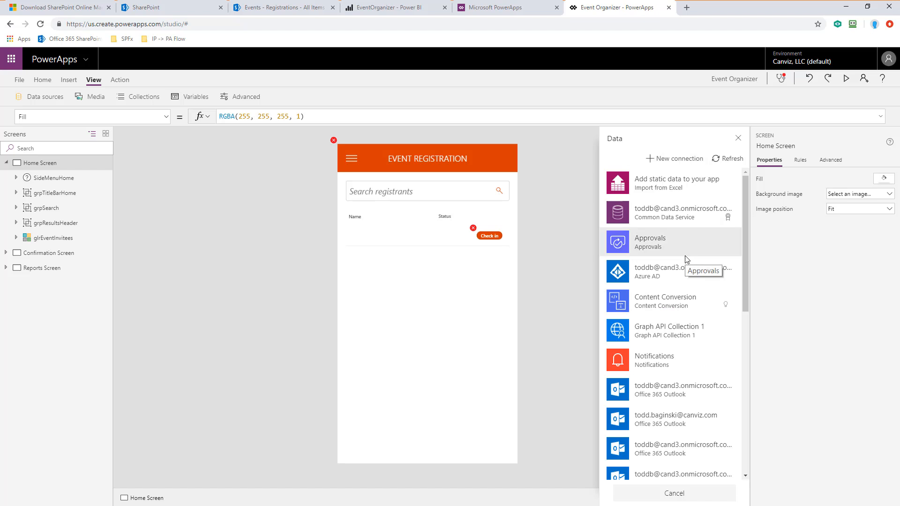
scroll(686, 259, "down", 5)
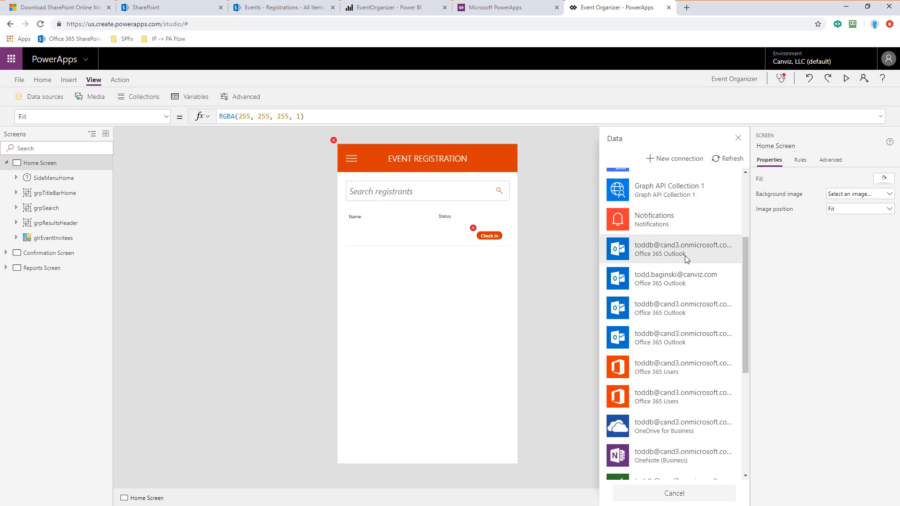
scroll(685, 255, "down", 1)
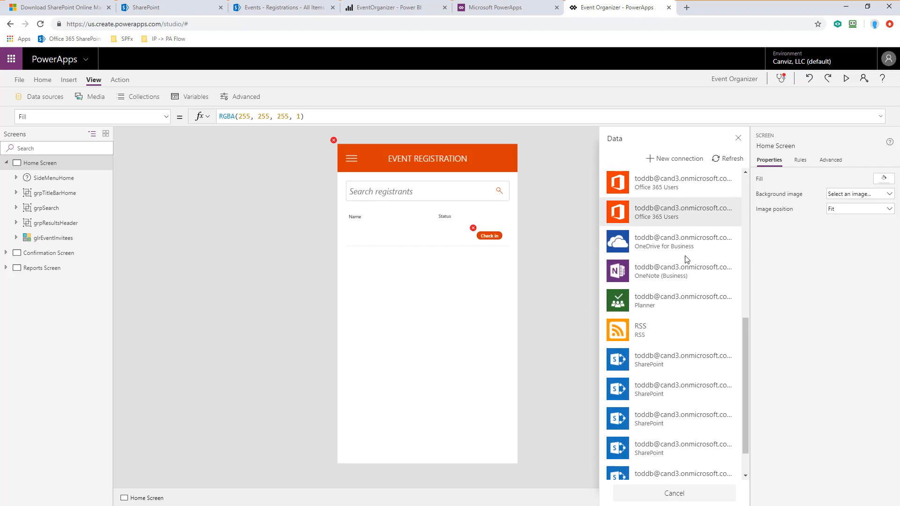
left_click(679, 362)
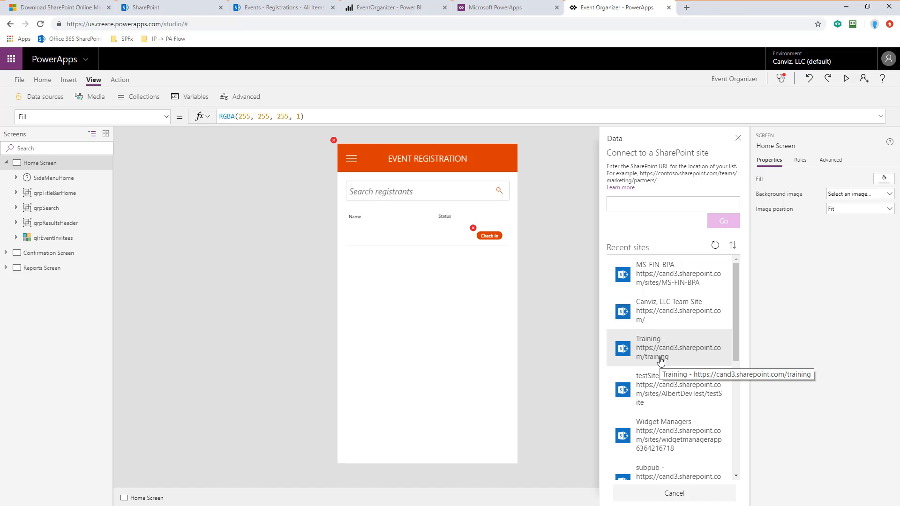
left_click(266, 7)
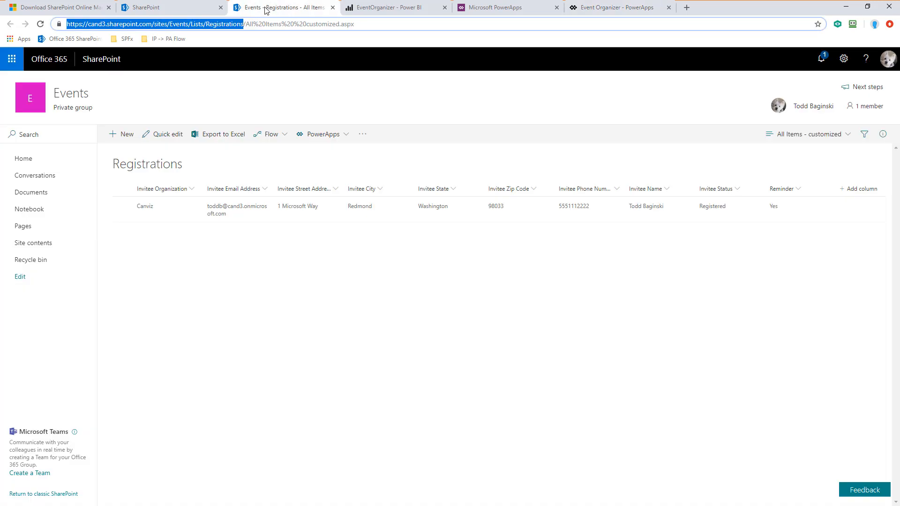
right_click(220, 23)
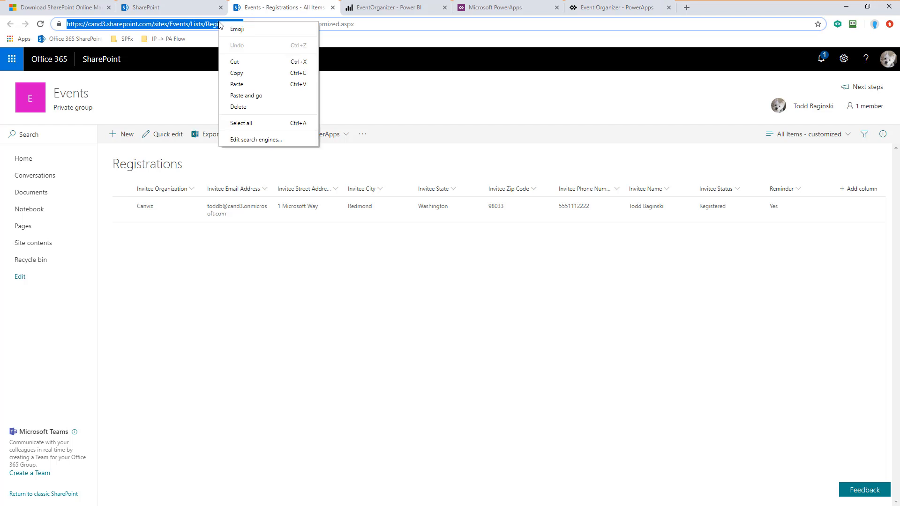
left_click(194, 27)
left_click(190, 24)
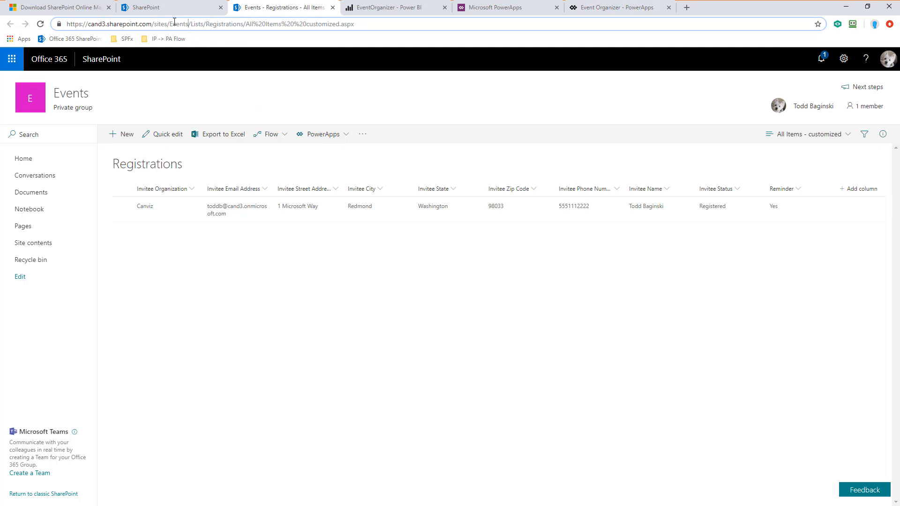
key("shift+Home")
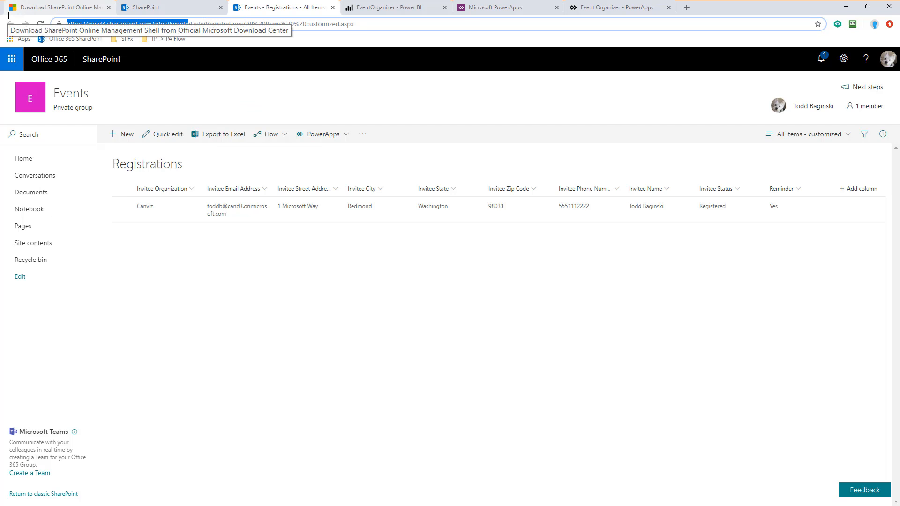
left_click(515, 8)
left_click(610, 8)
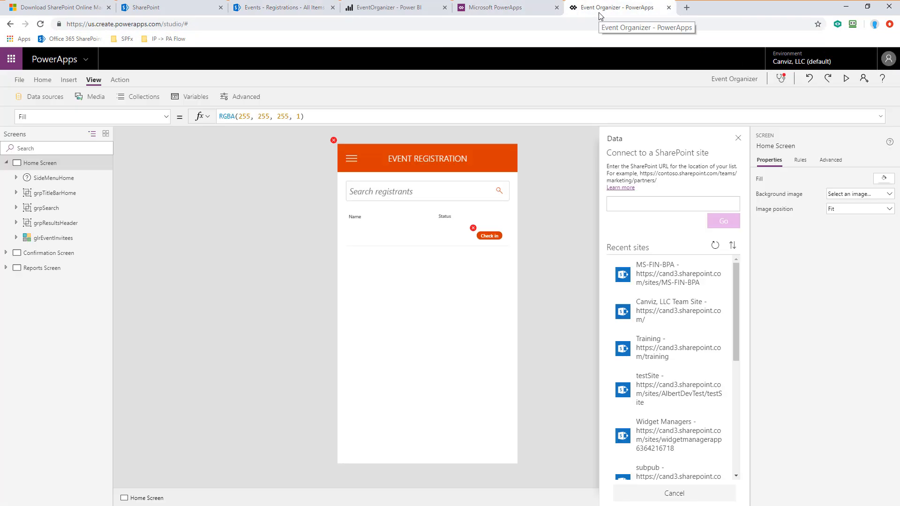
key("ctrl+v")
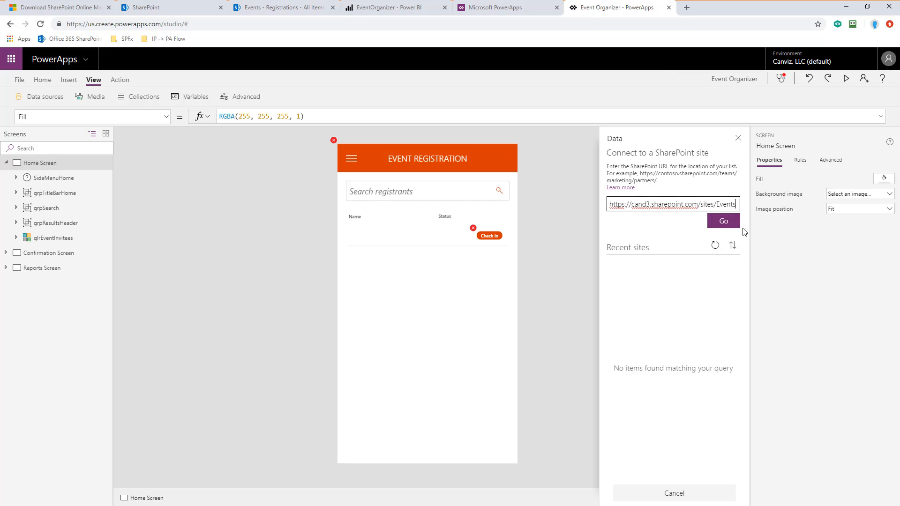
left_click(724, 221)
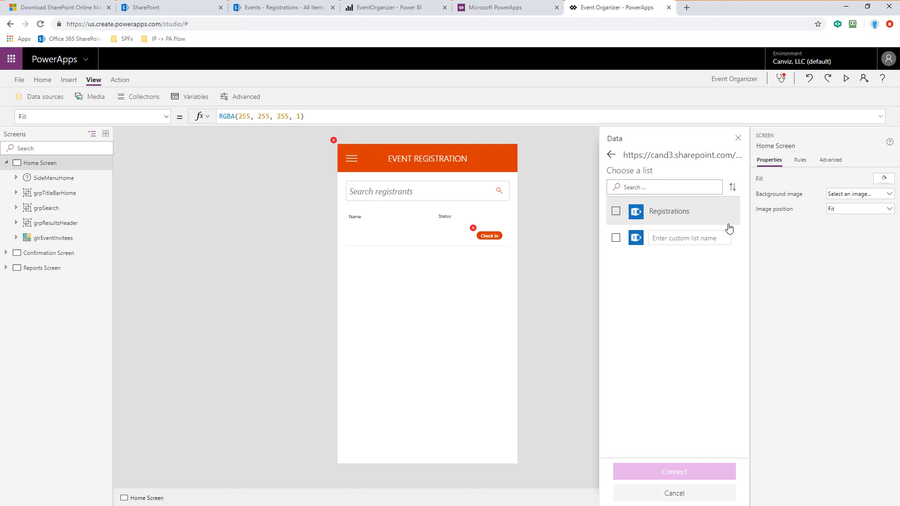
left_click(616, 211)
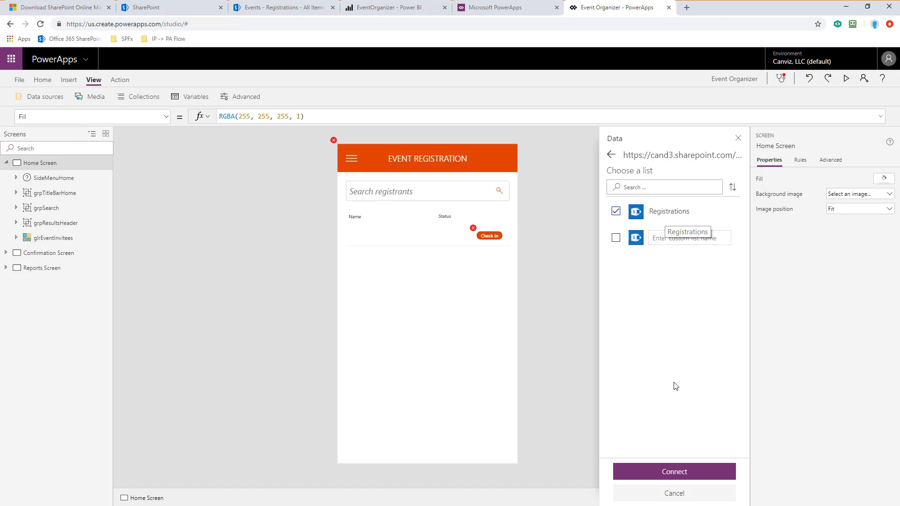
left_click(669, 472)
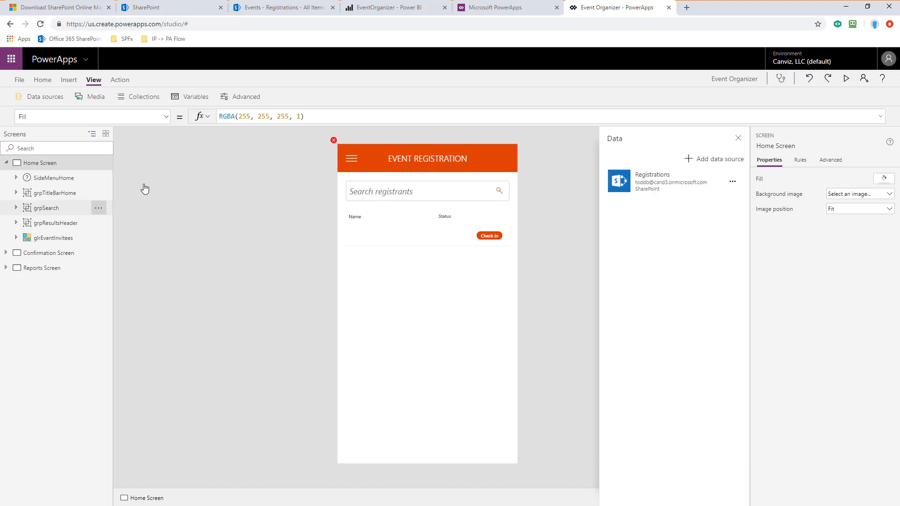
Save the Event Organizer app and return to its editing canvas
left_click(19, 80)
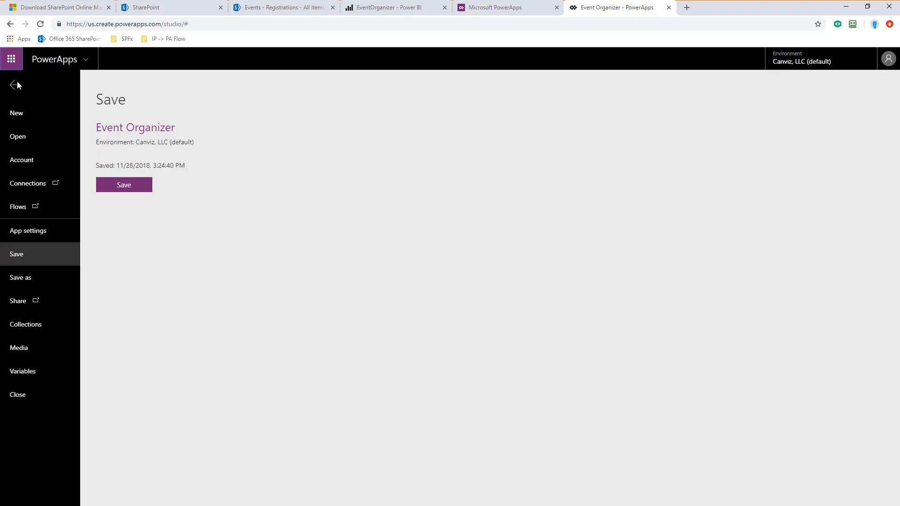
left_click(124, 185)
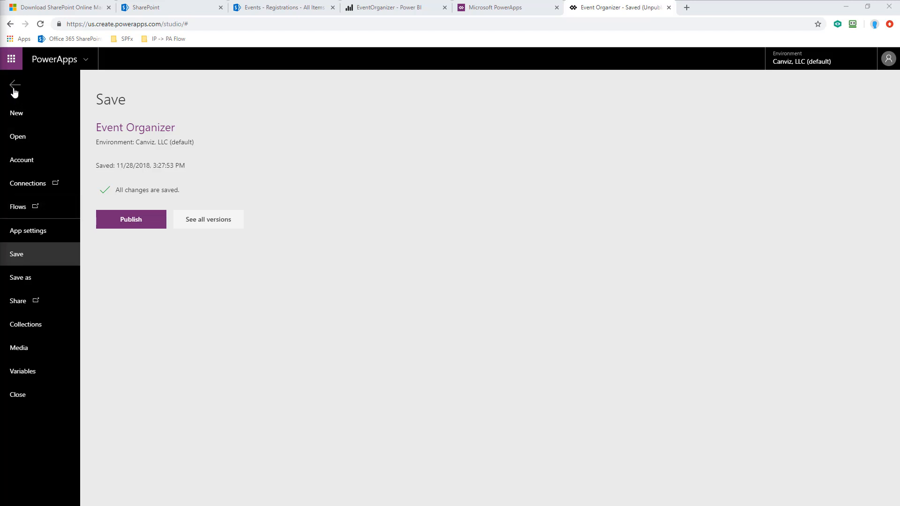
left_click(15, 87)
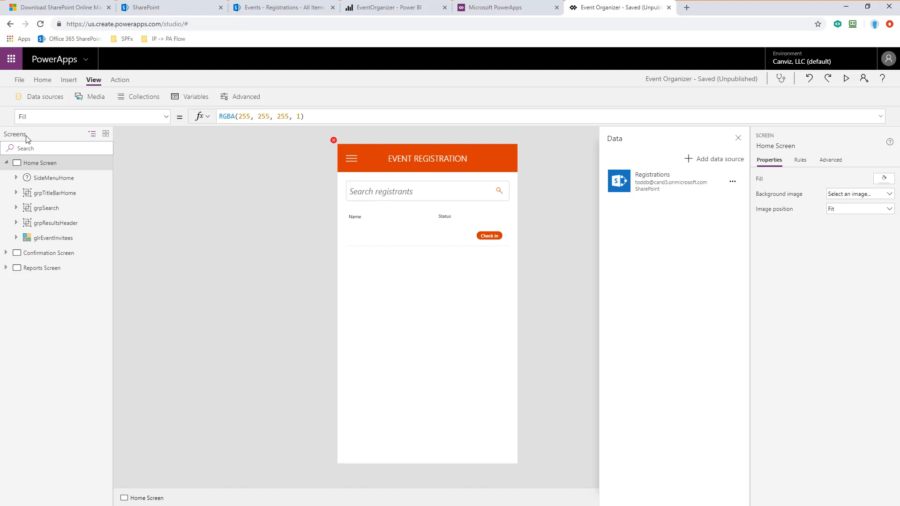
On the Reports Screen, connect the PowerBI2 tile to the Registration Status: tile of Event Organizer Dashboard in the Event Organizer workspace
left_click(44, 271)
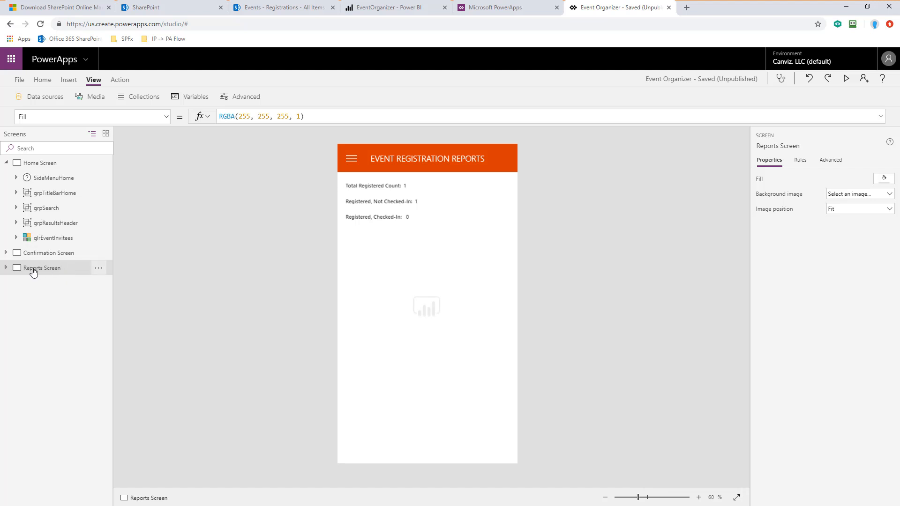
left_click(7, 268)
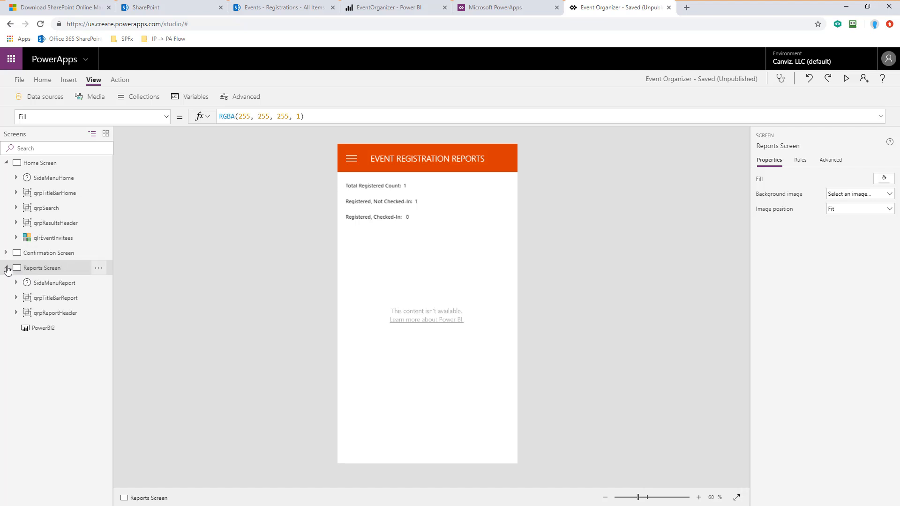
left_click(53, 331)
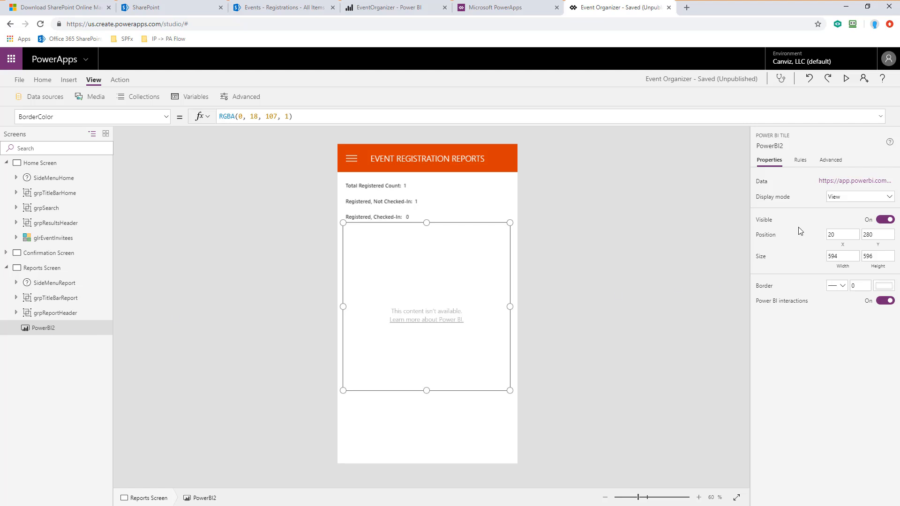
left_click(849, 182)
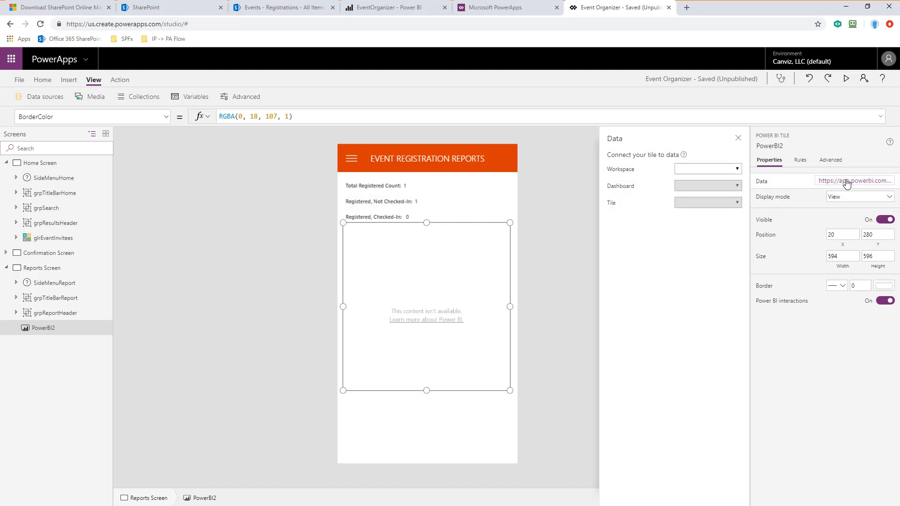
left_click(737, 170)
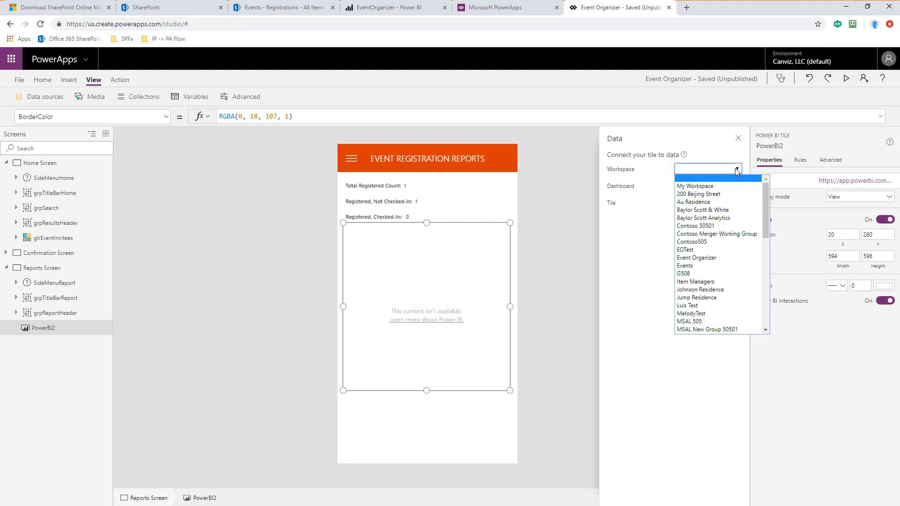
left_click(706, 258)
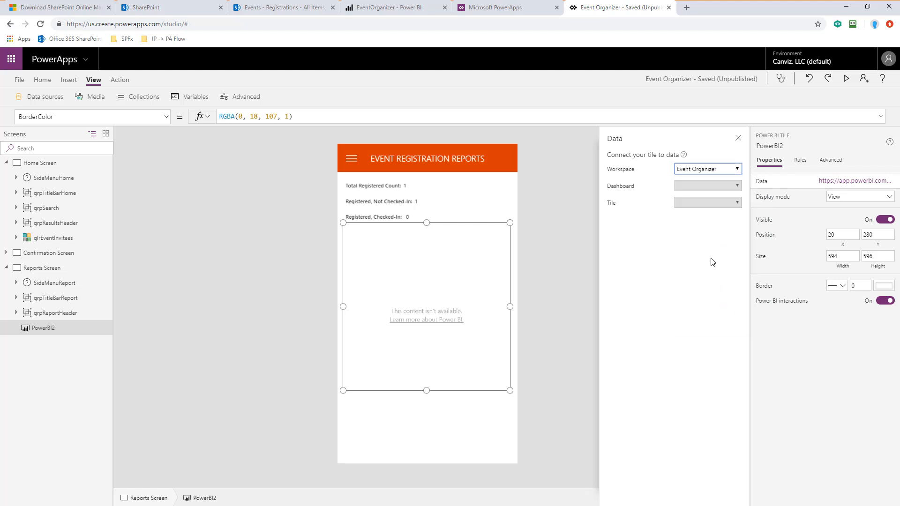
left_click(738, 186)
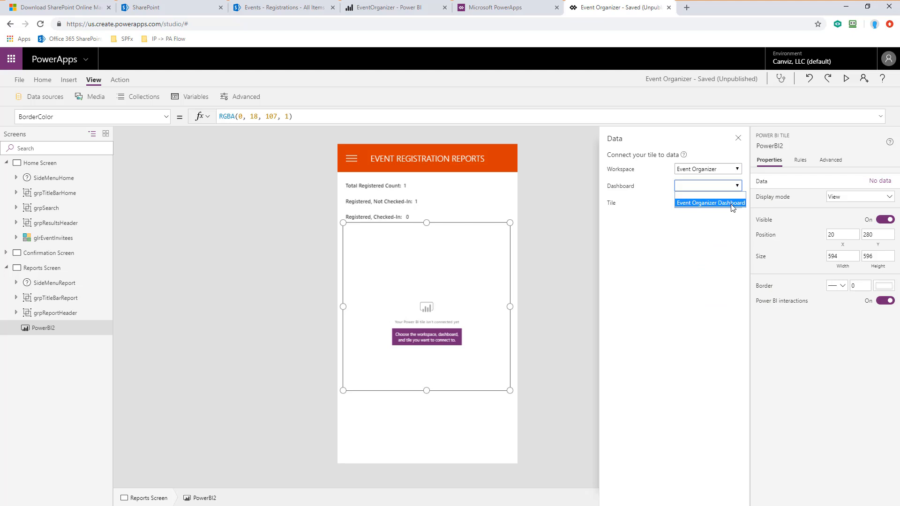
left_click(732, 204)
left_click(737, 203)
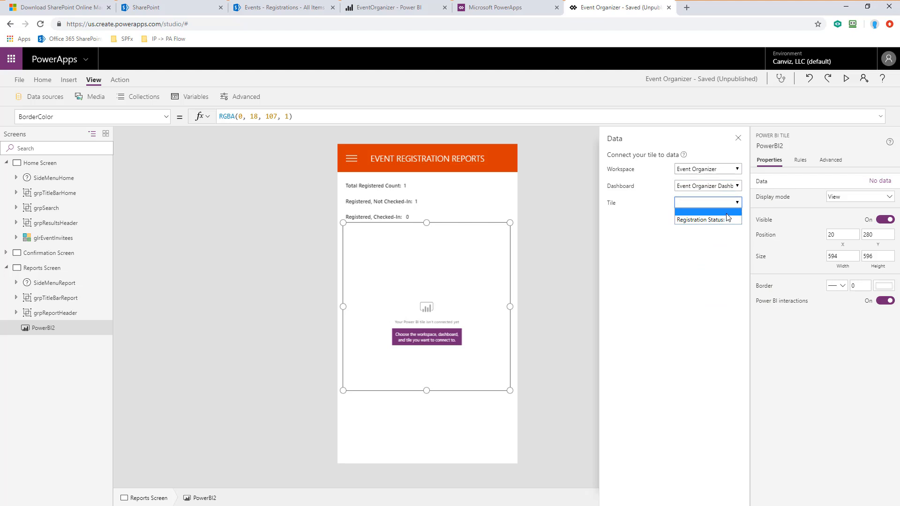
left_click(724, 220)
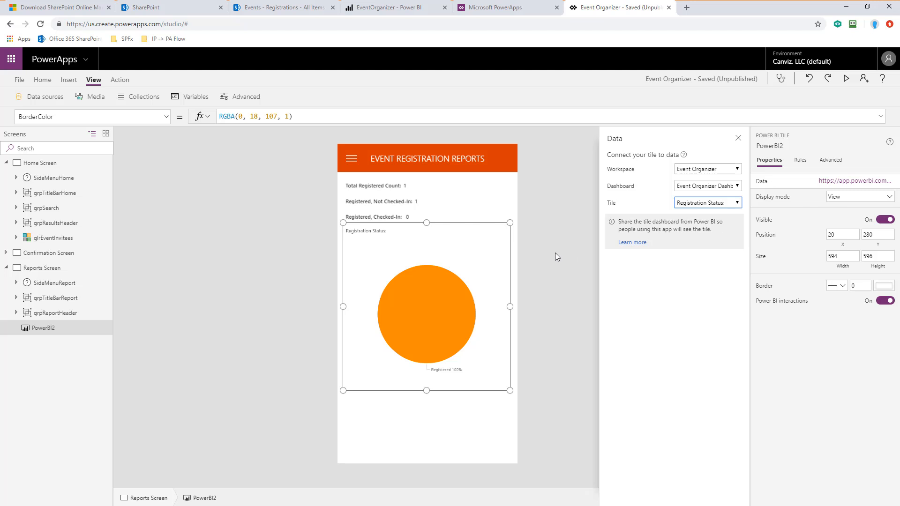
Save the Event Organizer app and publish this version
left_click(18, 80)
left_click(121, 185)
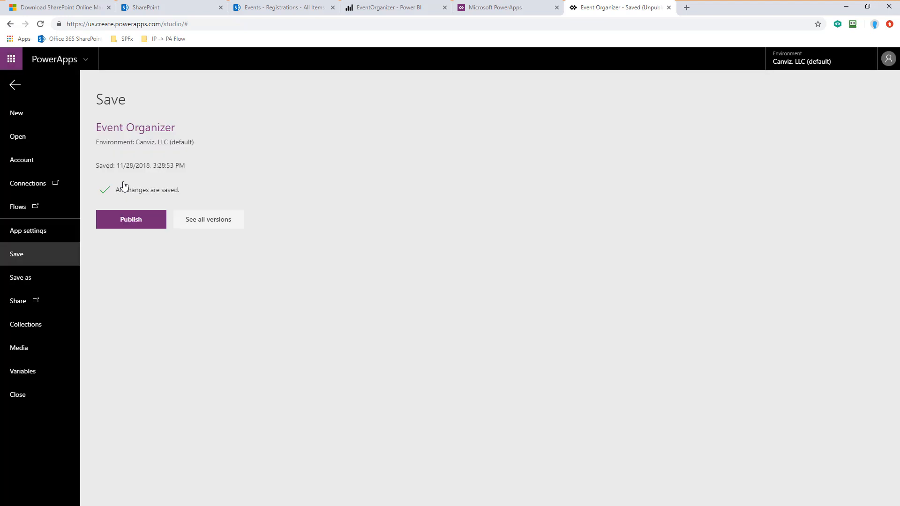
left_click(130, 219)
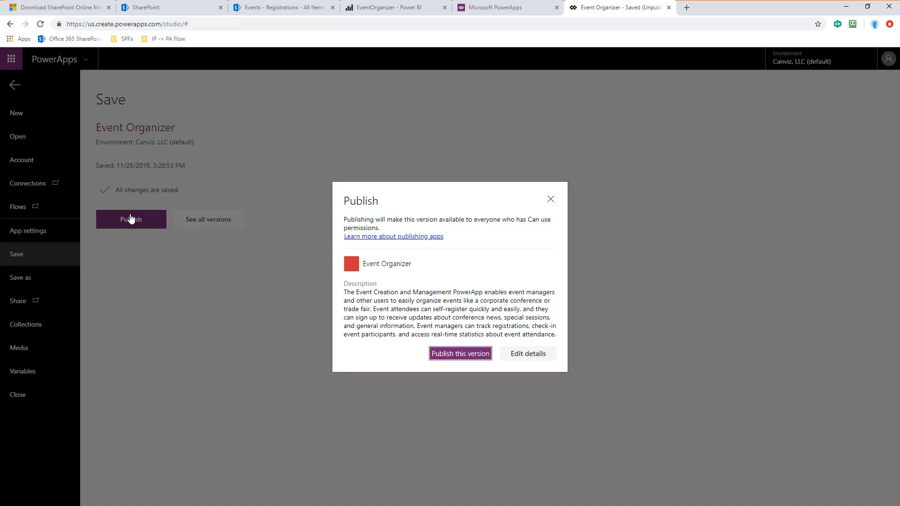
left_click(452, 357)
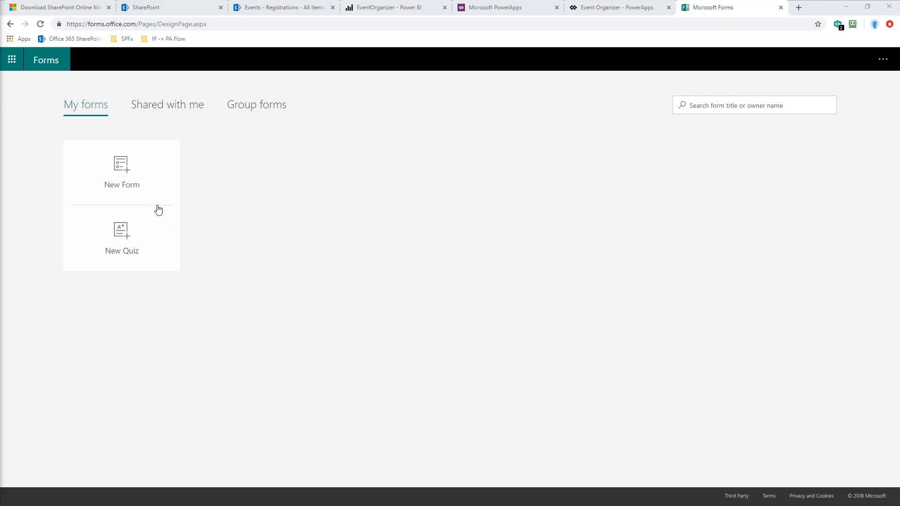
Create a new form in Microsoft Forms and title it CONTOSO WORLD EXPO 2018
left_click(126, 181)
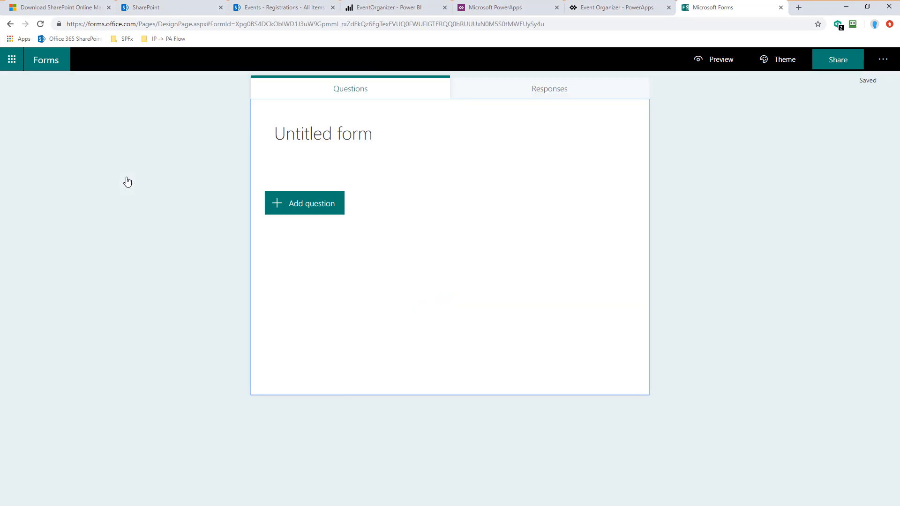
left_click(320, 129)
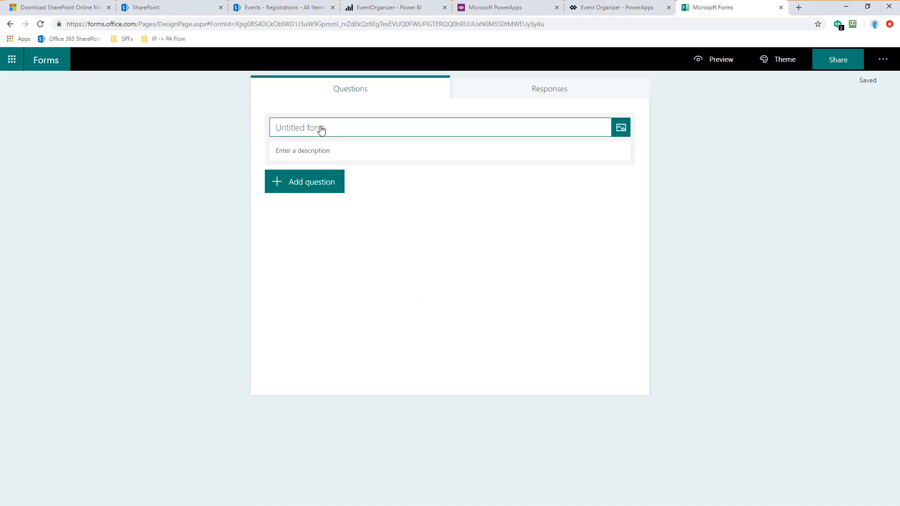
type("CONTOSO WORLD EXPO 2018")
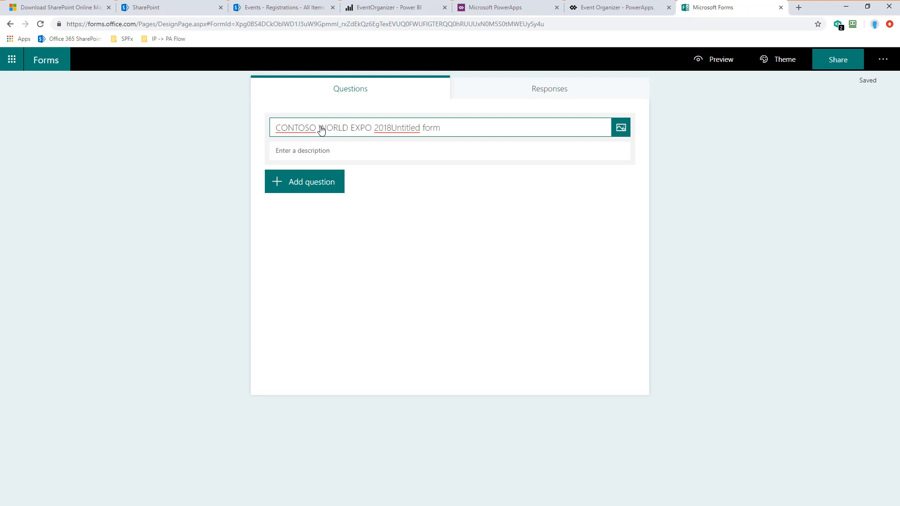
key("shift+End")
key("Delete")
Add a required text question named First Name to the form
left_click(311, 182)
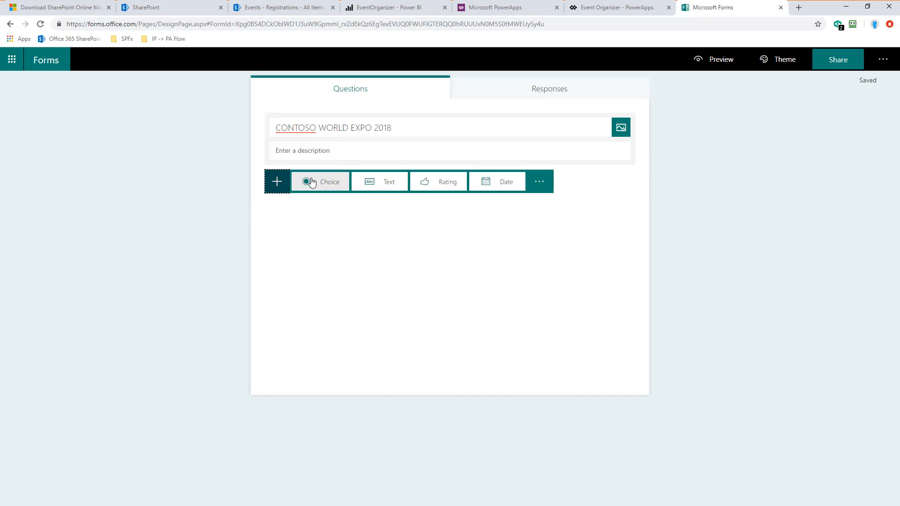
left_click(383, 185)
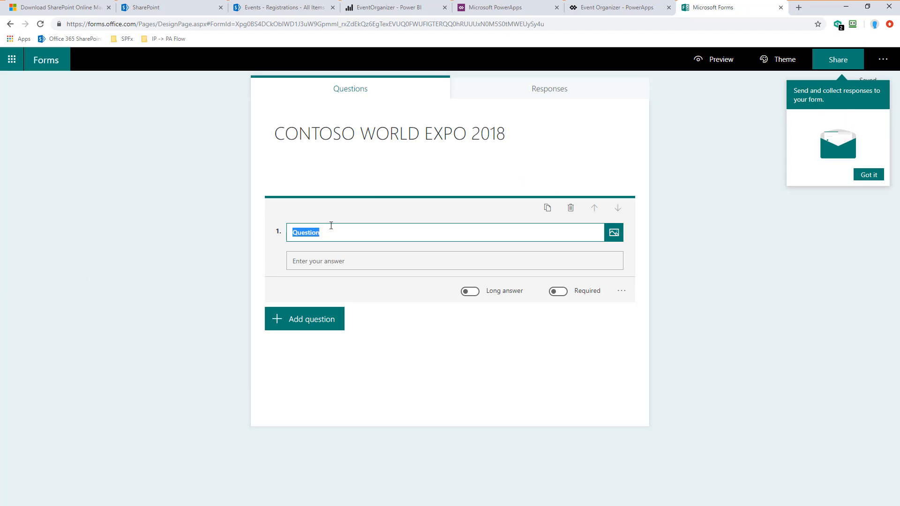
type("First")
type(" n")
key("BackSpace")
type("Name")
left_click(563, 294)
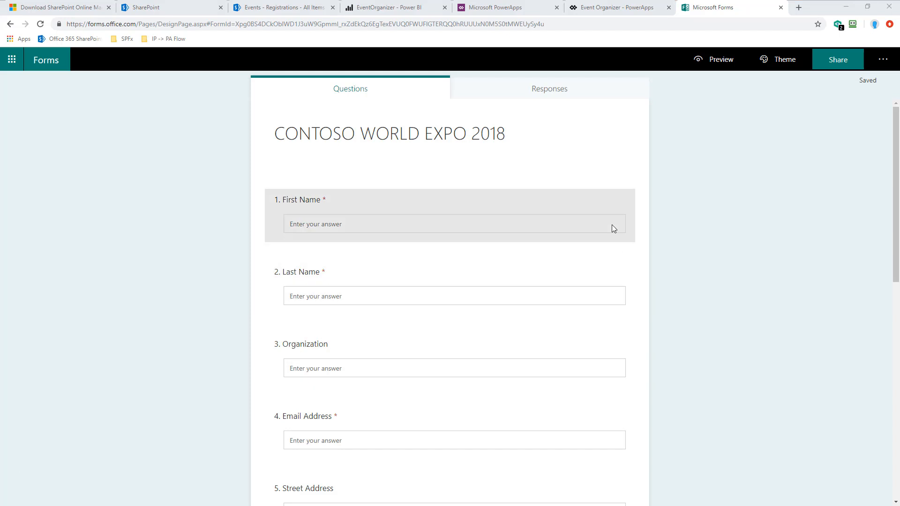
Look over the form's questions through Zip Code, open the State question for editing and review its list of choices
scroll(606, 224, "down", 7)
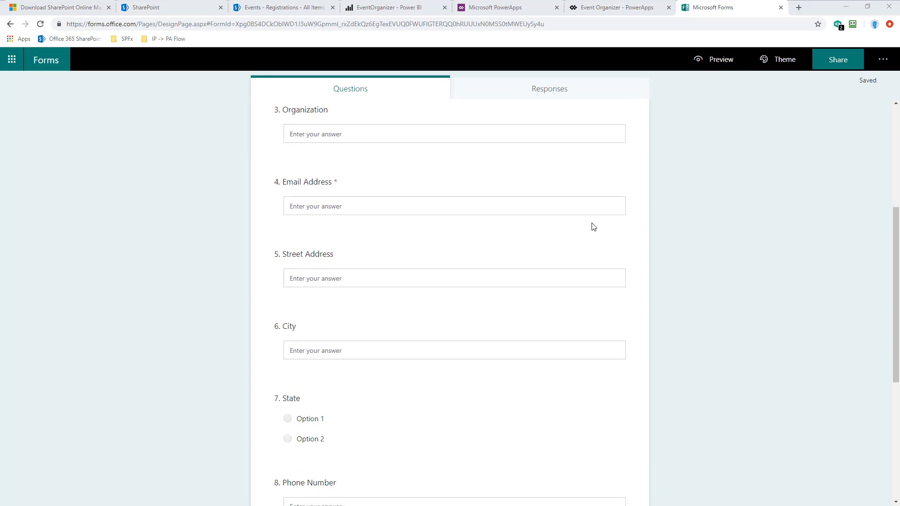
scroll(592, 227, "down", 2)
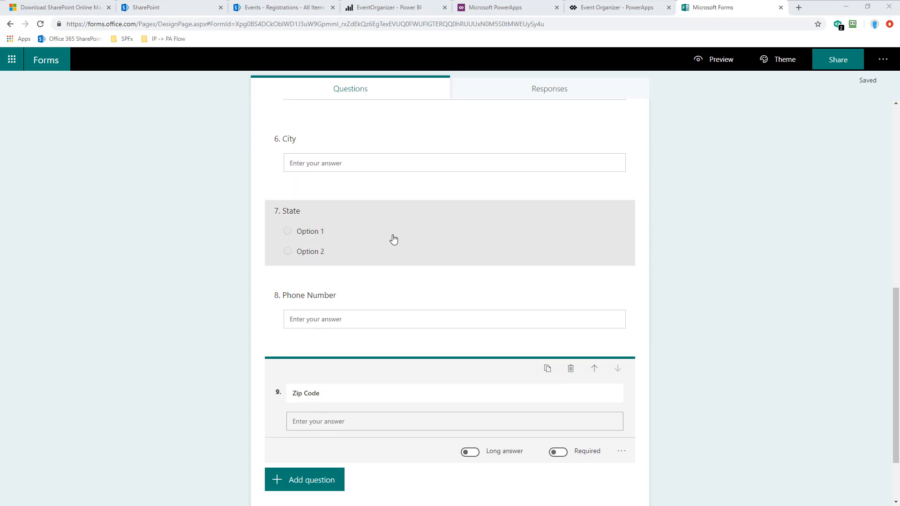
left_click(352, 242)
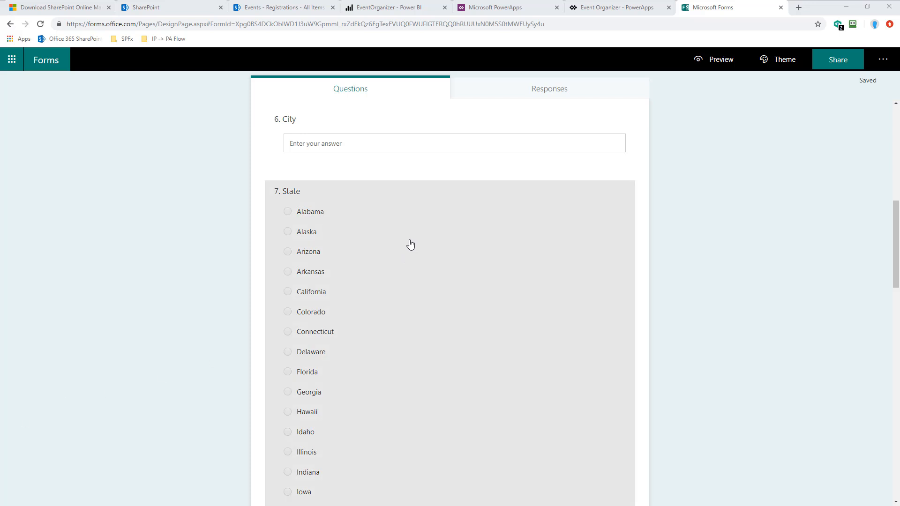
scroll(410, 245, "down", 9)
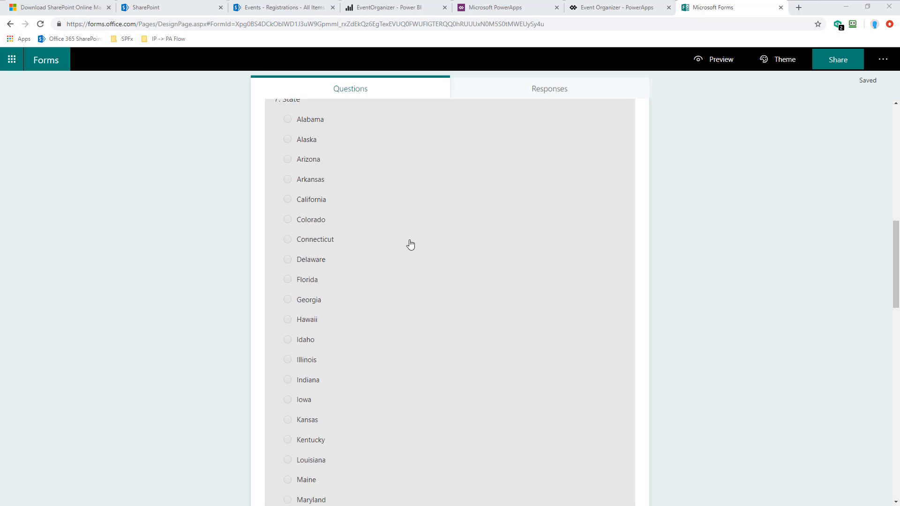
scroll(410, 245, "down", 6)
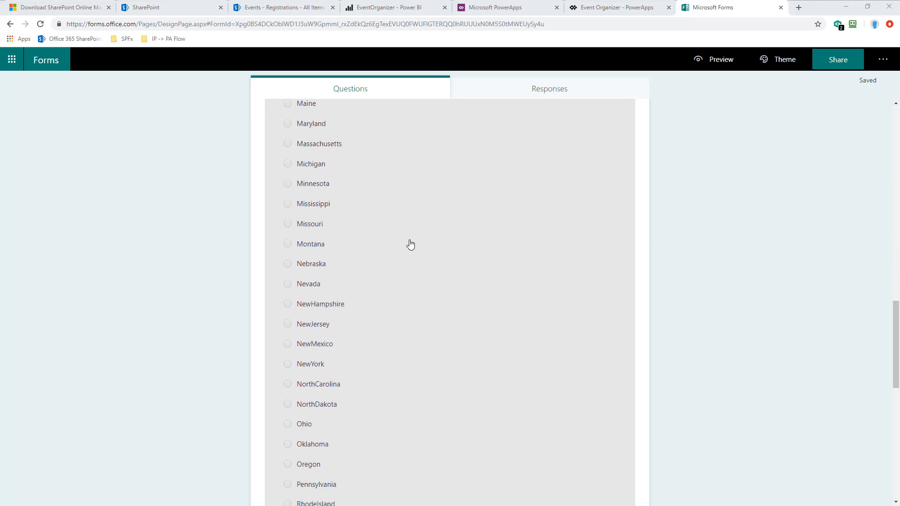
scroll(410, 245, "down", 2)
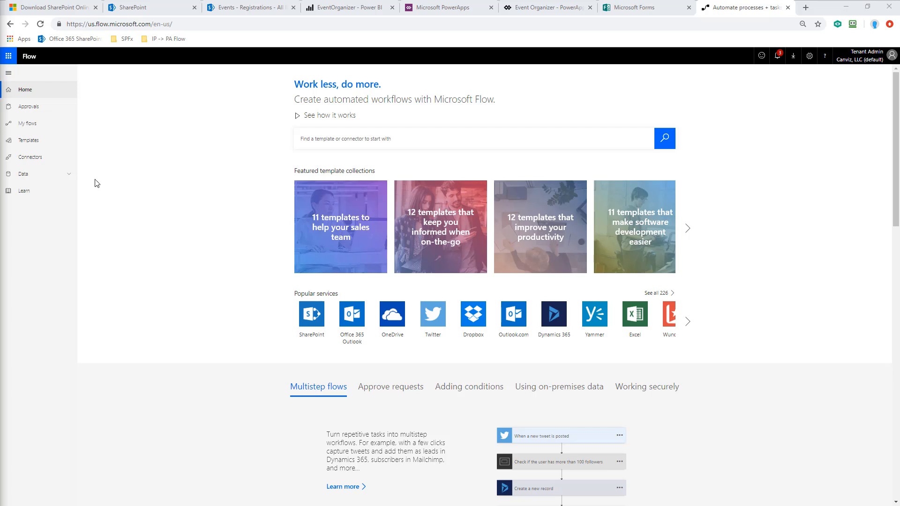
In Microsoft Flow, search the available connectors for "forms" and create a new Microsoft Forms connection
left_click(71, 176)
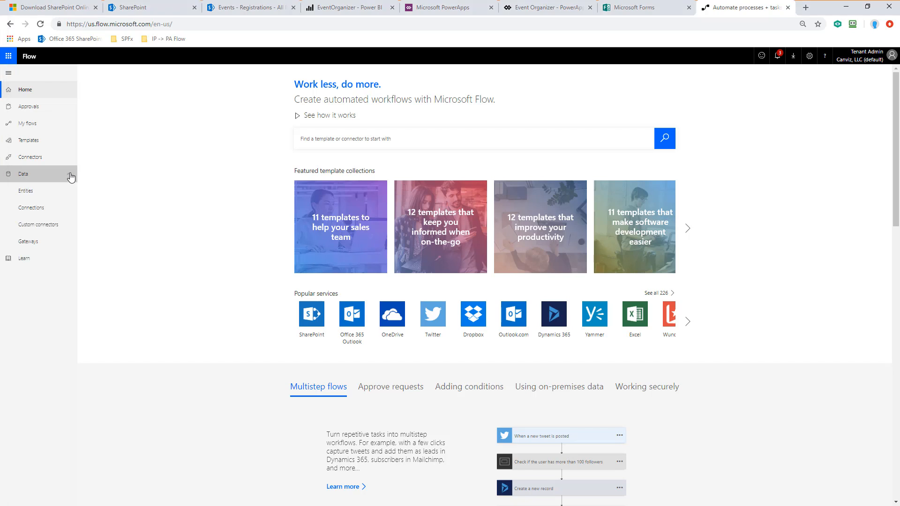
left_click(50, 208)
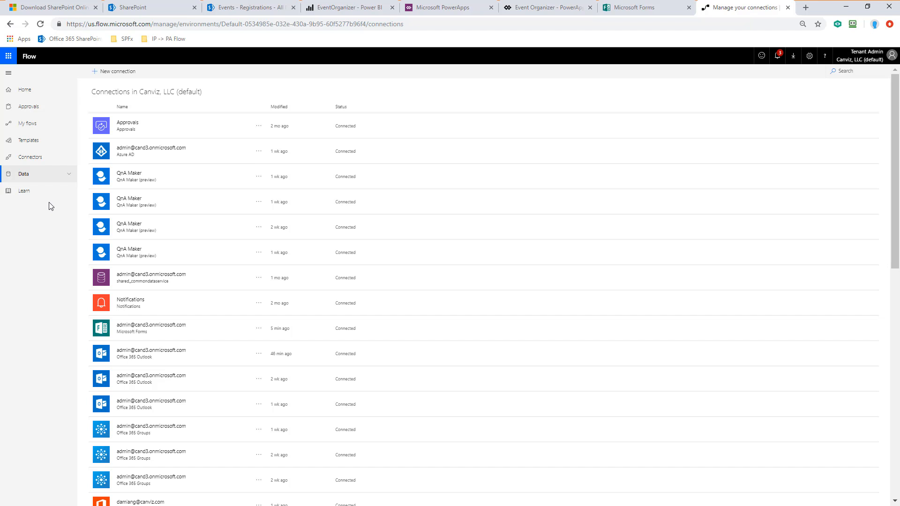
left_click(116, 72)
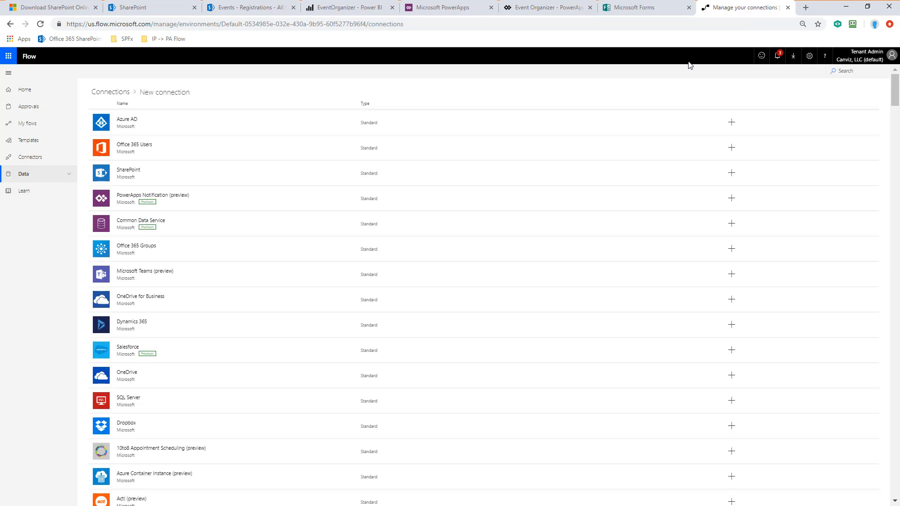
left_click(852, 73)
type("foms")
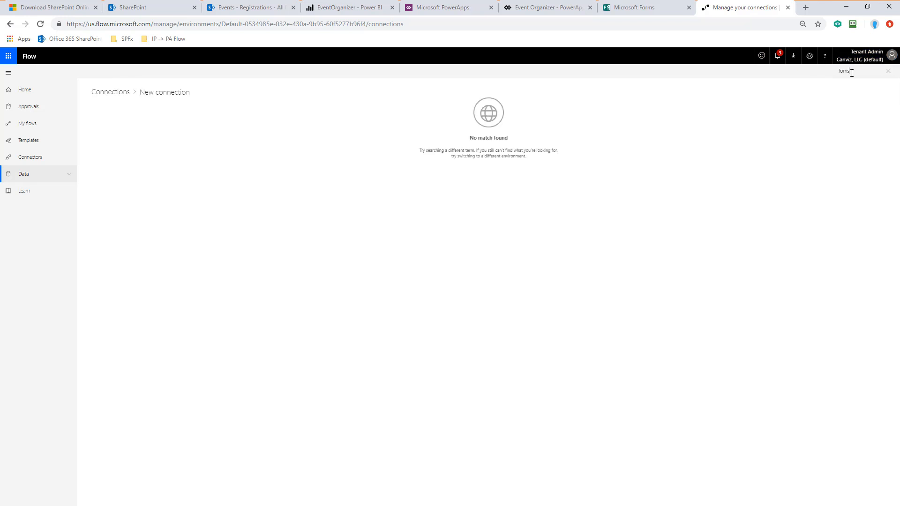
left_click_drag(852, 72, 834, 73)
type("forms")
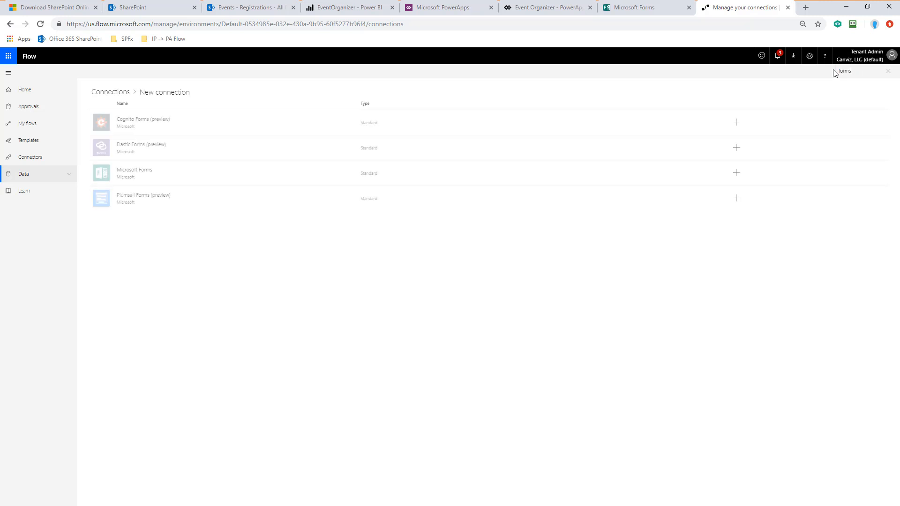
left_click(195, 176)
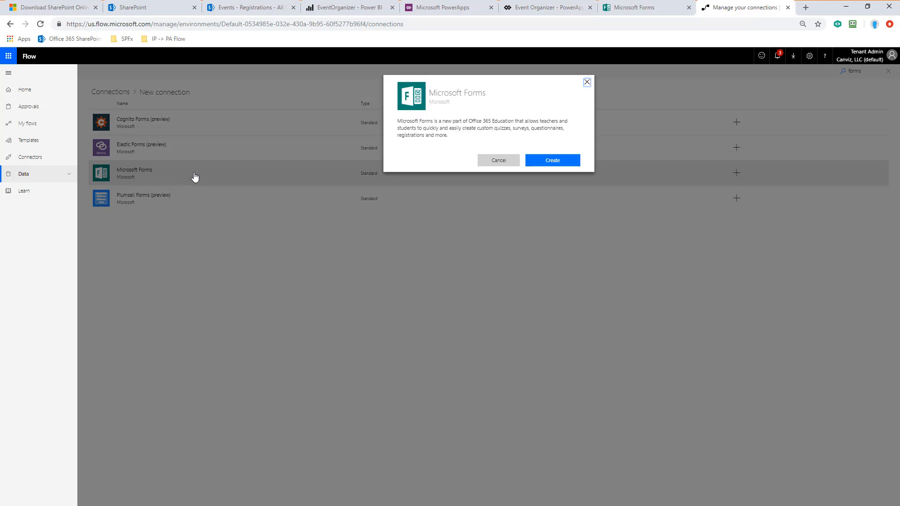
left_click(552, 161)
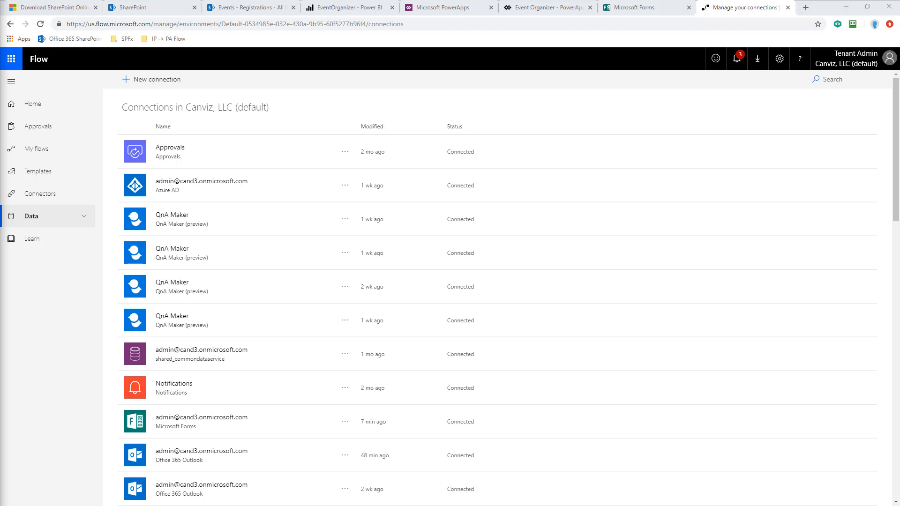
Locate EventOrganizerNotificationFlow.zip in File Explorer's EventOrganizer folder, select the folder's path and return to the Flow connections page
key("alt+Tab")
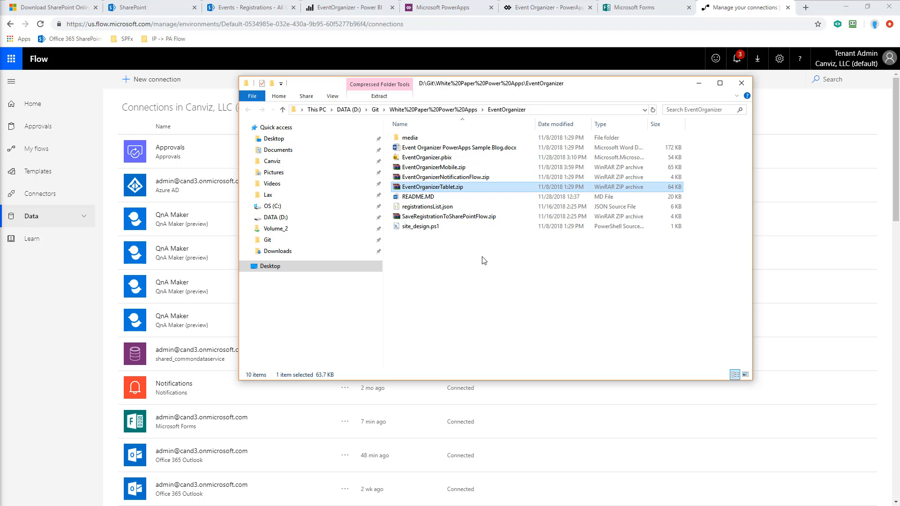
left_click(459, 178)
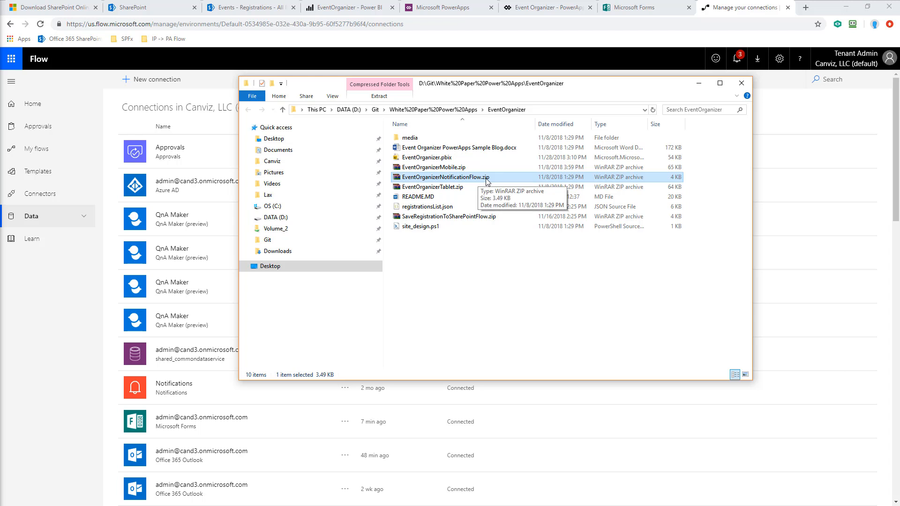
left_click(547, 109)
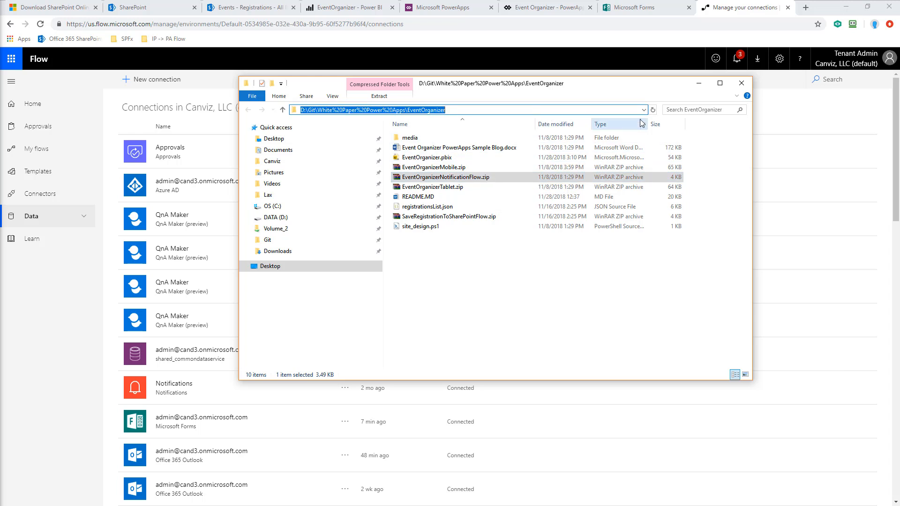
left_click(698, 86)
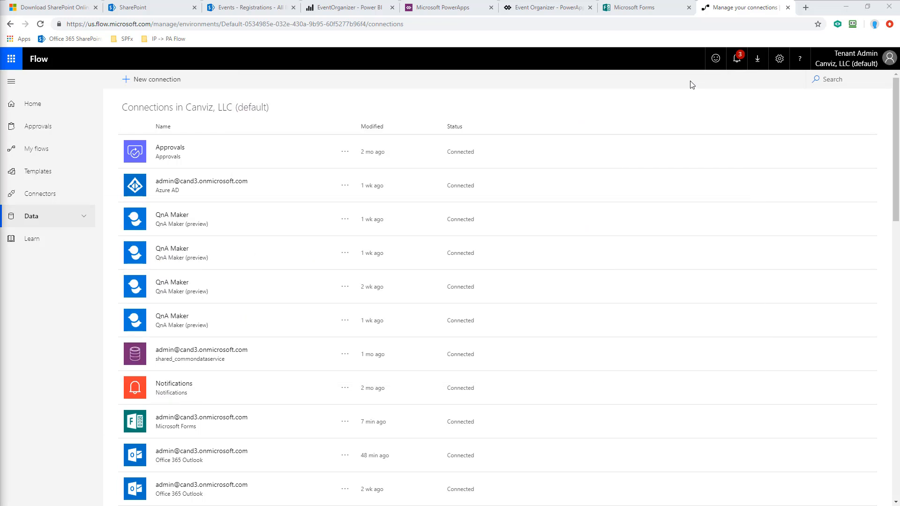
Start a flow package import and upload EventOrganizerNotificationFlow.zip from the EventOrganizer folder
left_click(37, 152)
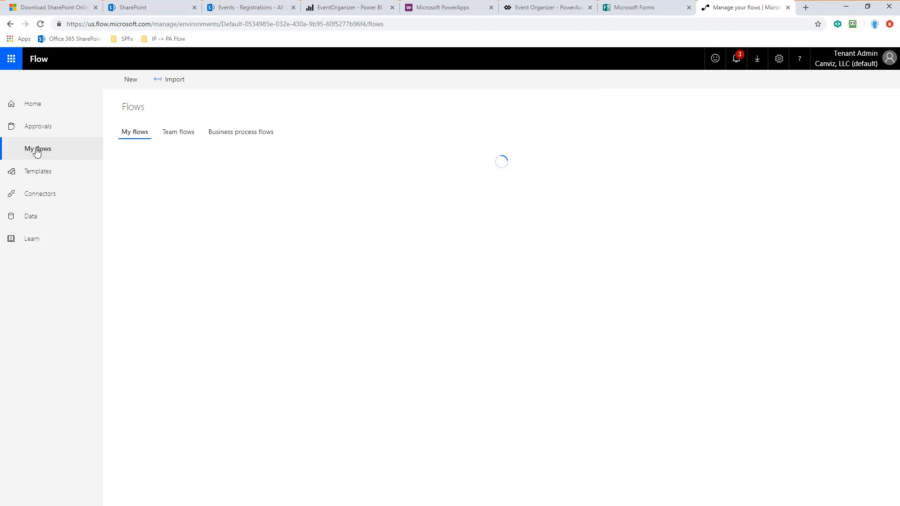
left_click(170, 83)
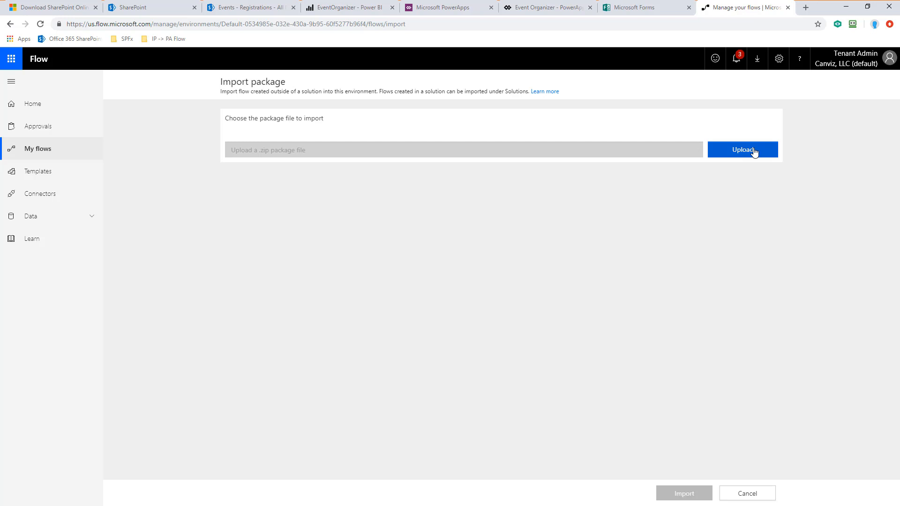
left_click(753, 150)
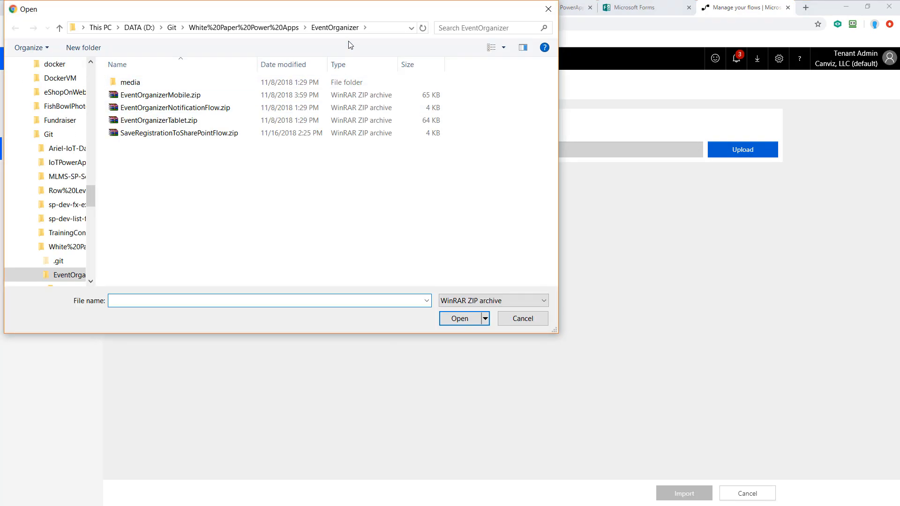
left_click(204, 111)
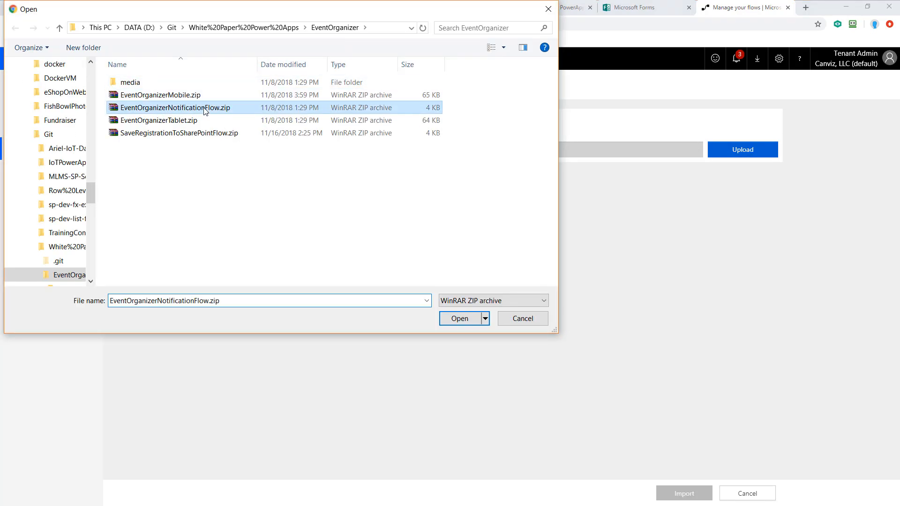
left_click(459, 318)
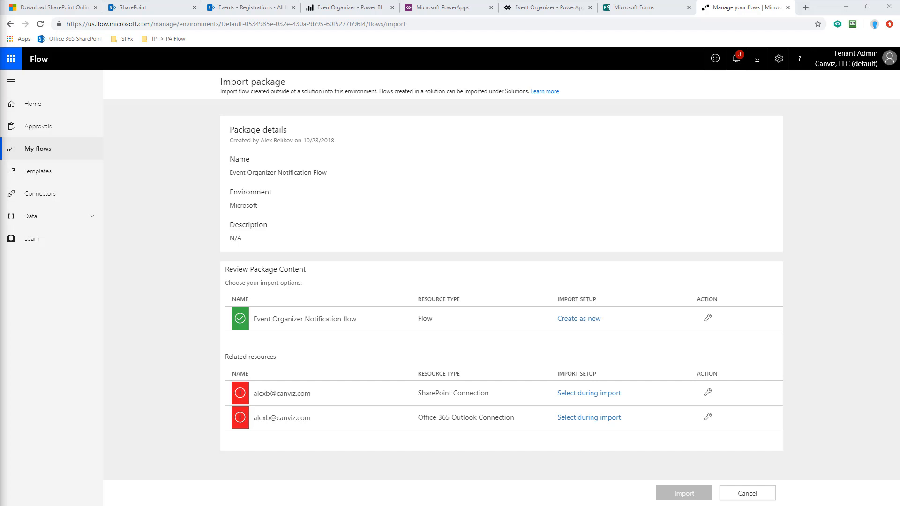
Assign the first listed existing connection to both the SharePoint and Office 365 Outlook resources, and import the Event Organizer Notification Flow package
left_click(588, 396)
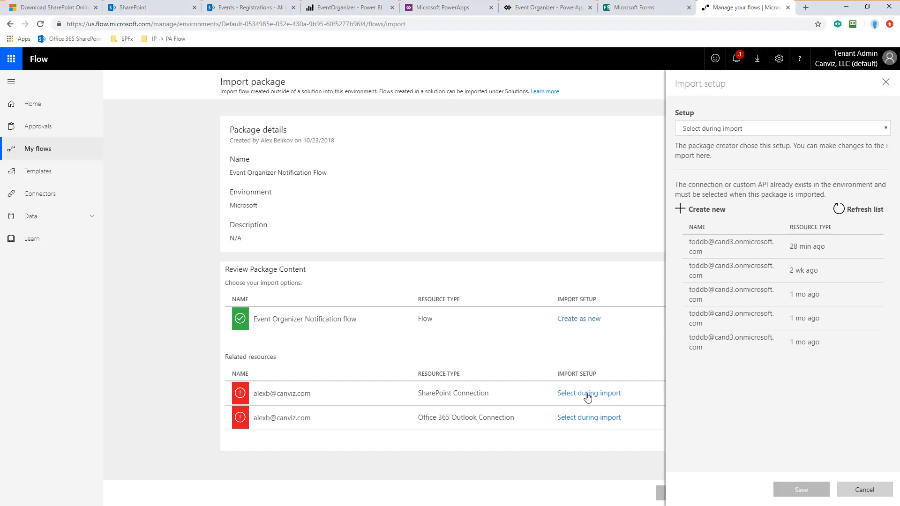
left_click(730, 248)
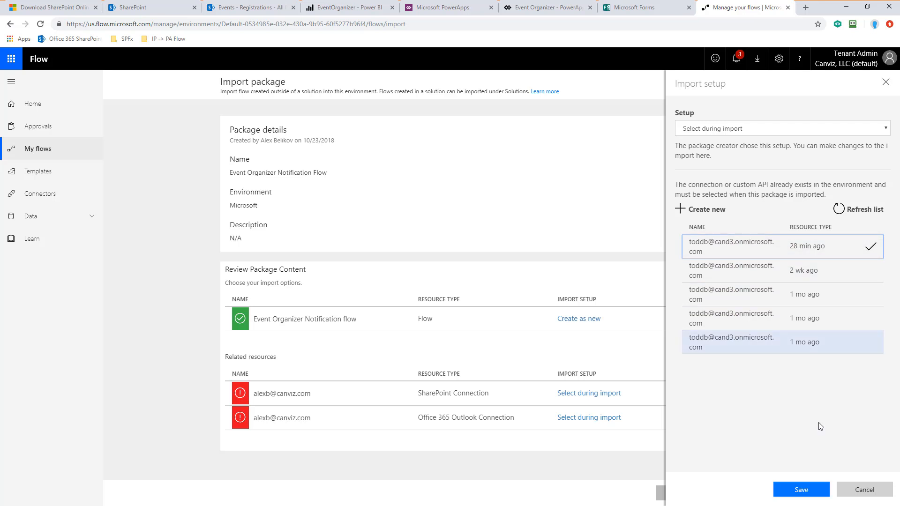
left_click(801, 489)
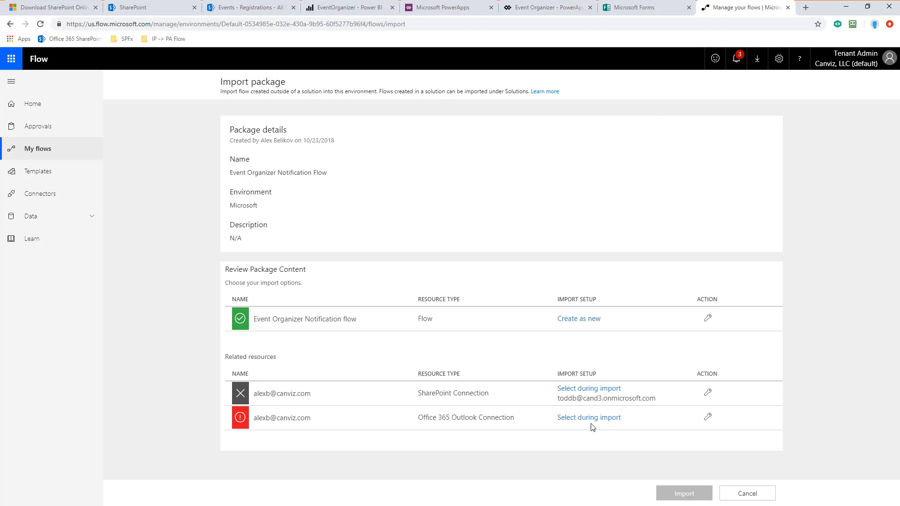
left_click(576, 419)
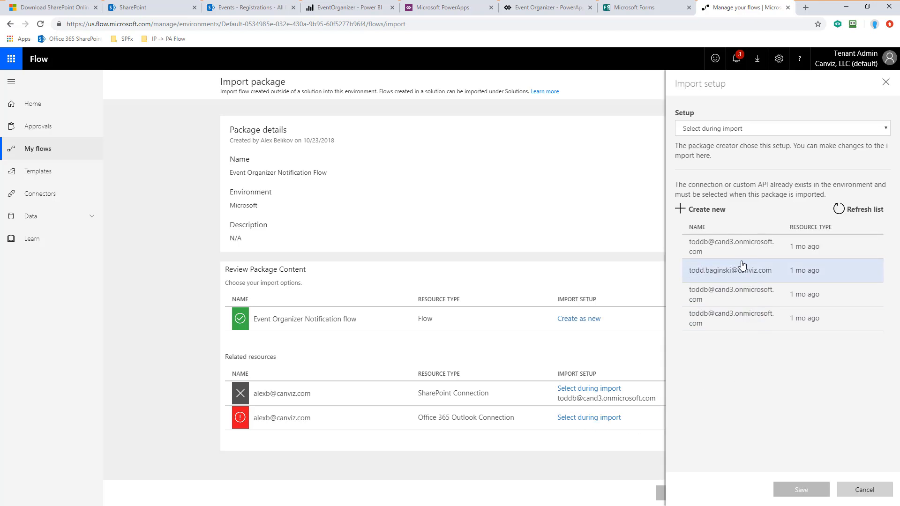
left_click(736, 246)
left_click(800, 489)
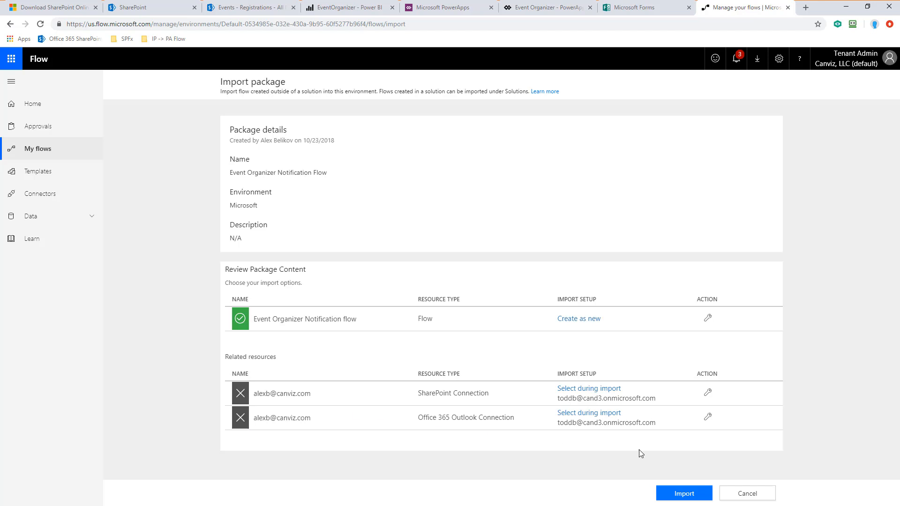
left_click(684, 494)
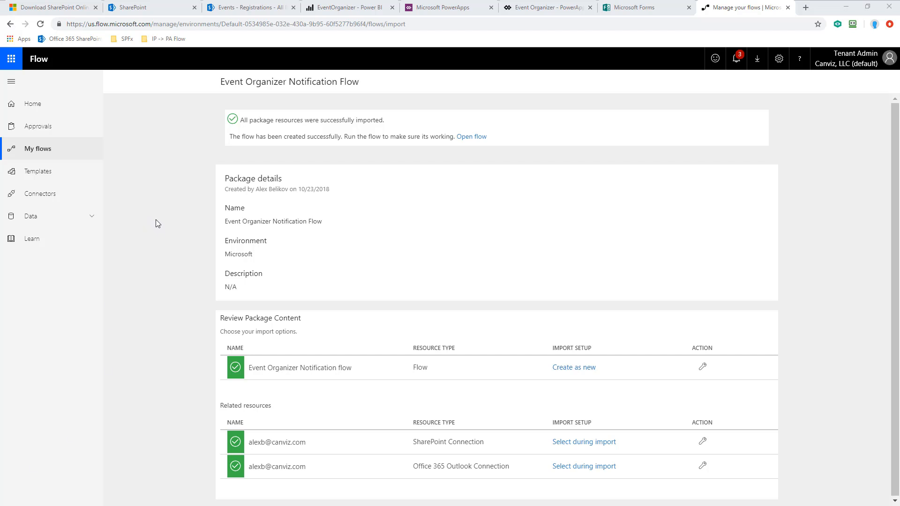
Start another flow package import from My flows and upload SaveRegistrationToSharePointFlow.zip
left_click(50, 149)
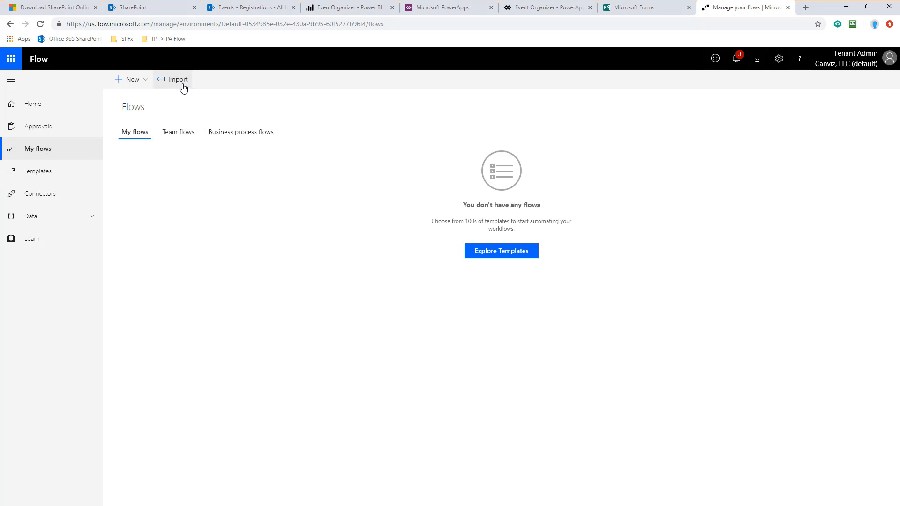
left_click(181, 84)
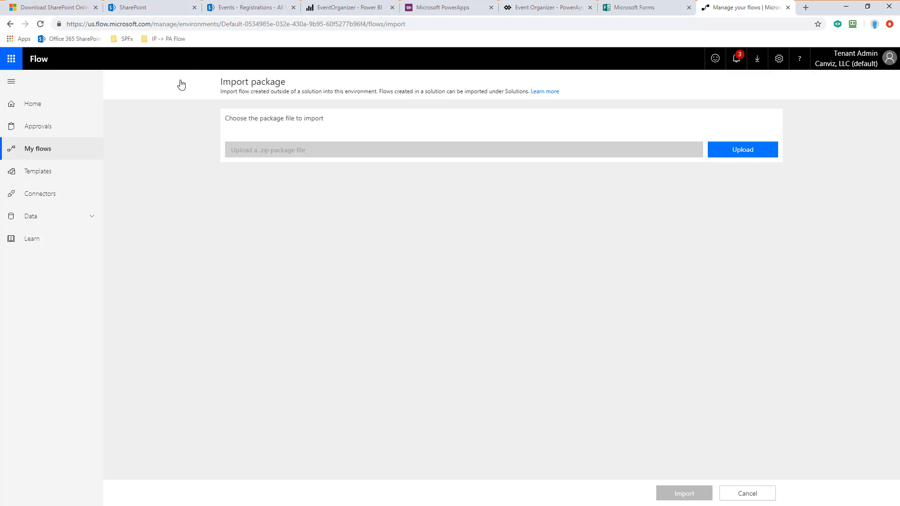
left_click(738, 153)
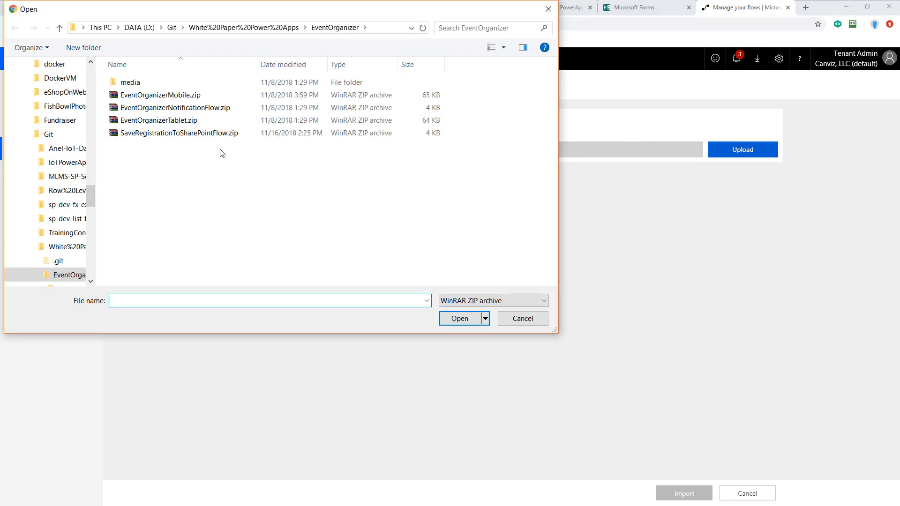
left_click(179, 136)
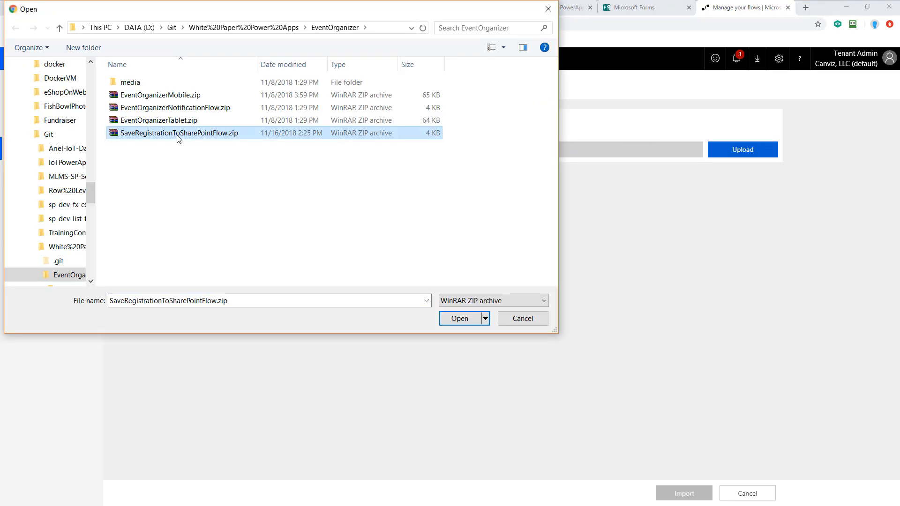
left_click(460, 320)
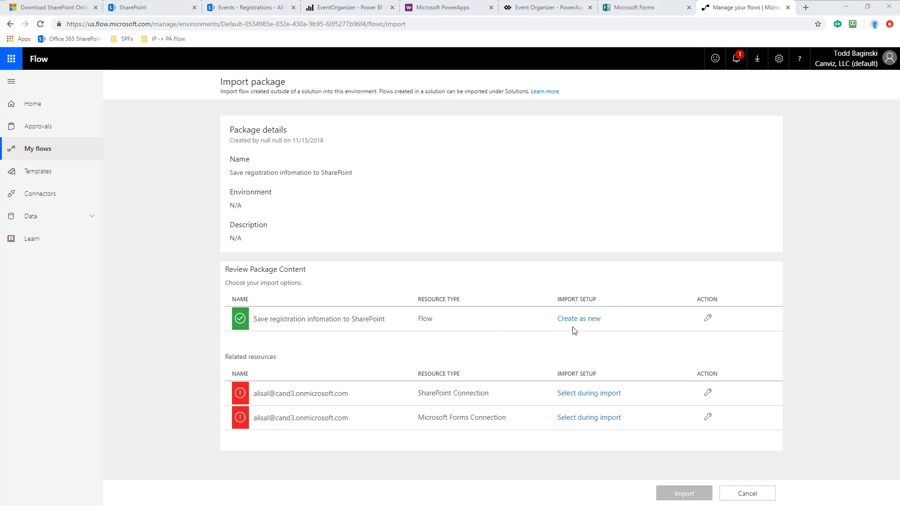
Assign the most recent SharePoint connection and the existing Microsoft Forms connection, and import the Save registration infomation to SharePoint package
left_click(579, 396)
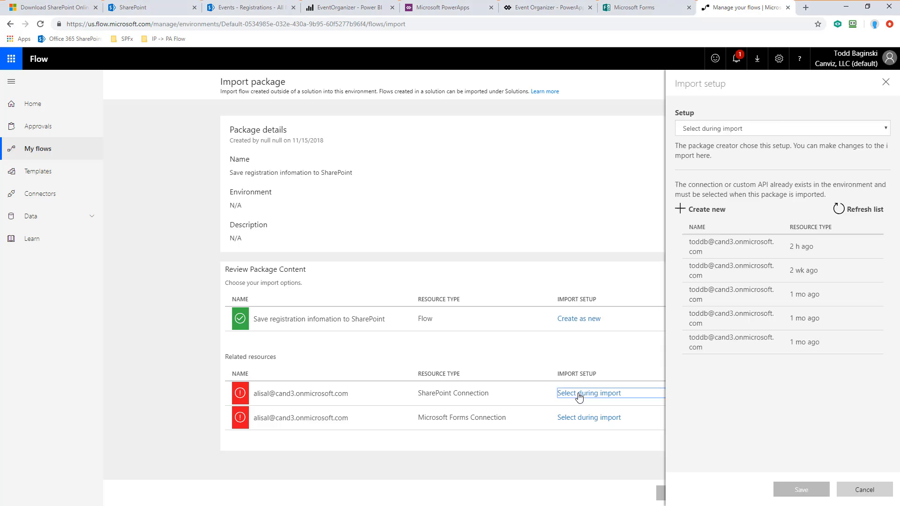
left_click(784, 257)
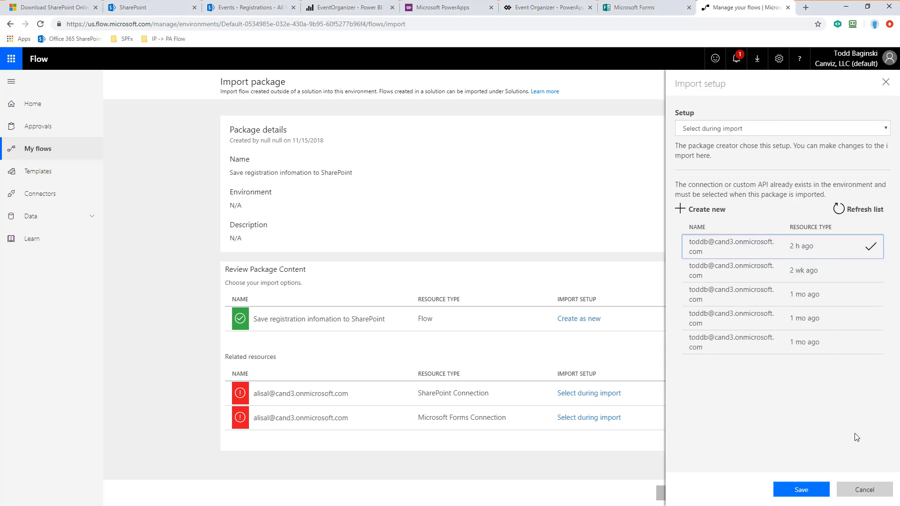
left_click(809, 492)
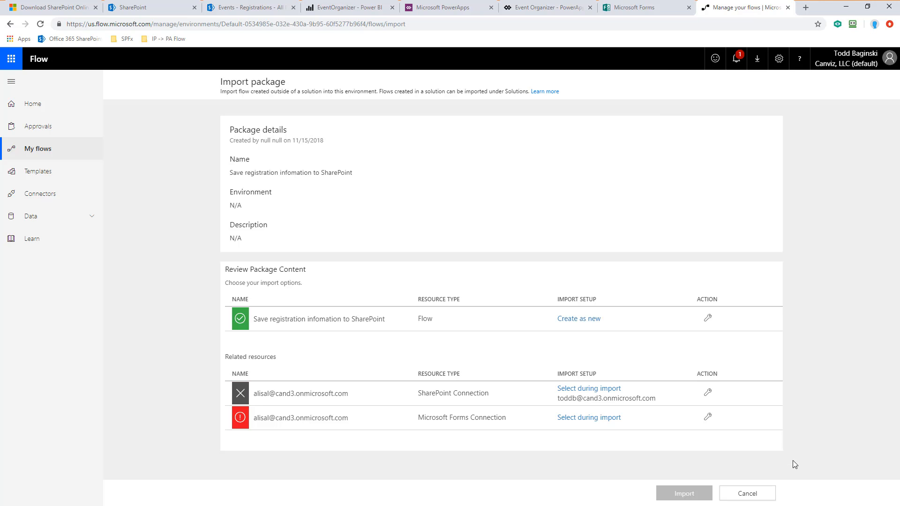
left_click(598, 422)
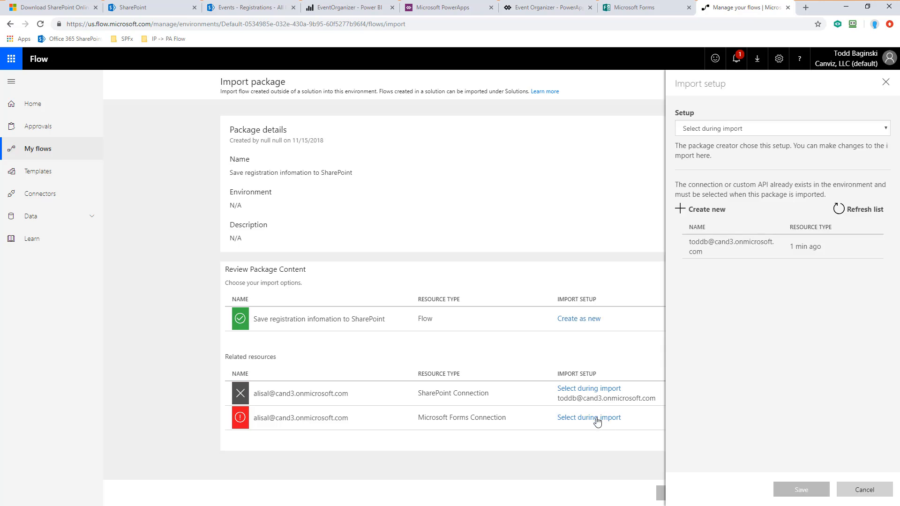
left_click(752, 245)
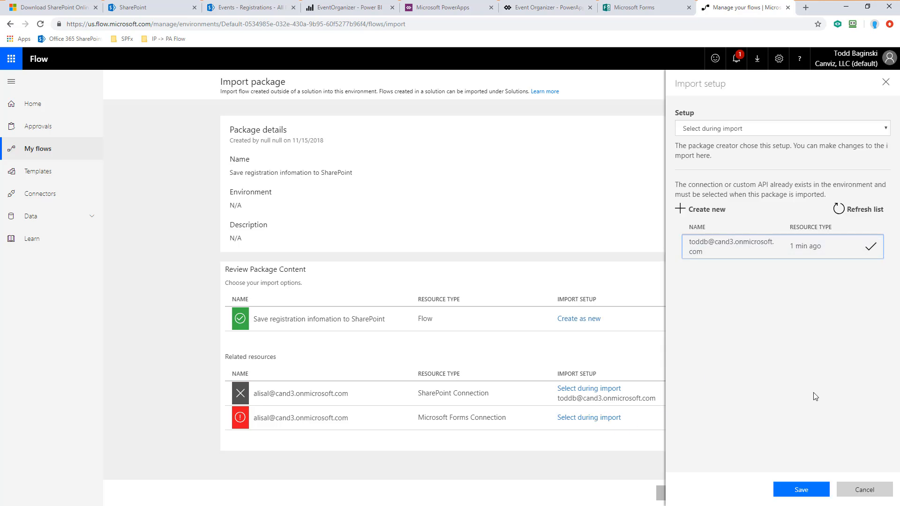
left_click(802, 490)
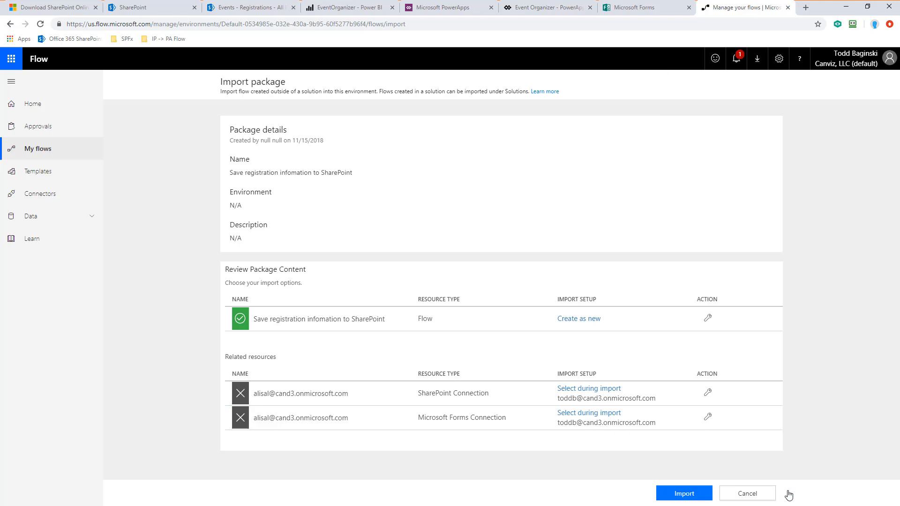
left_click(684, 498)
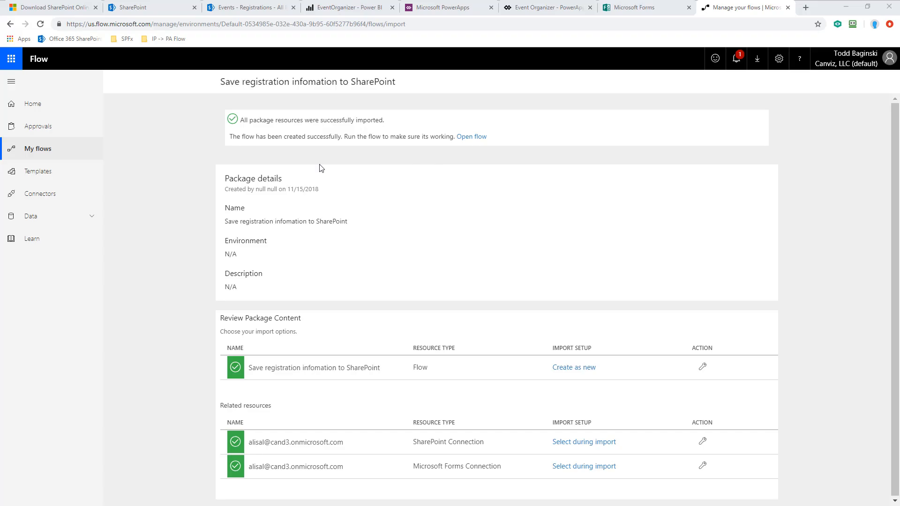
Open the Save registration infomation to SharePoint flow for editing and set the Invitee fill out registration trigger's form to CONTOSO WORLD EXPO 2018
left_click(52, 152)
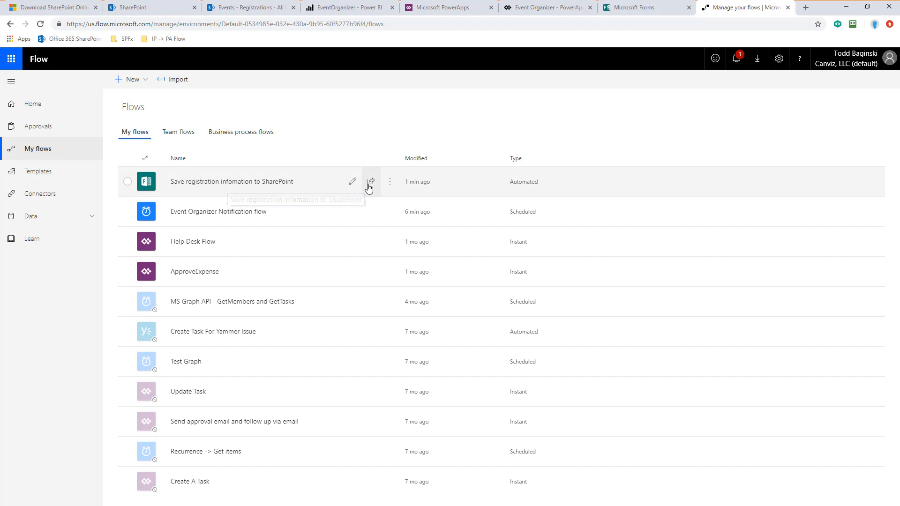
left_click(354, 182)
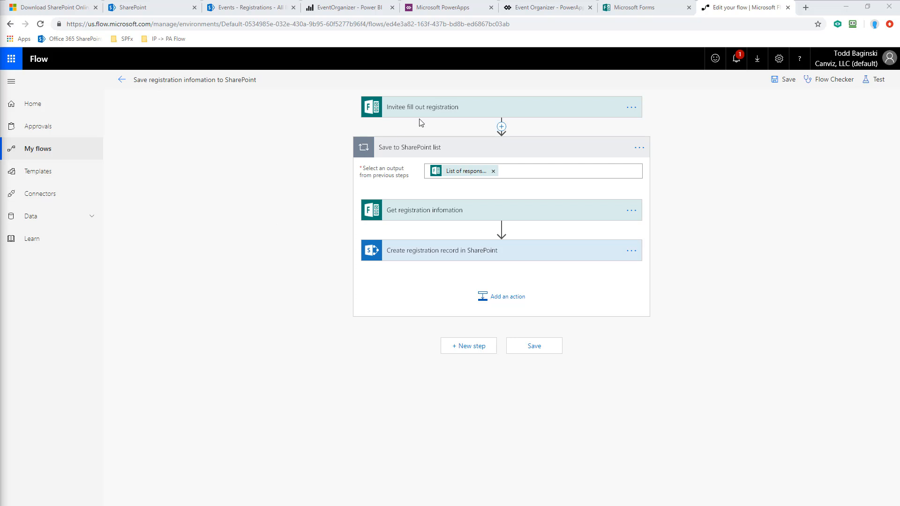
left_click(441, 108)
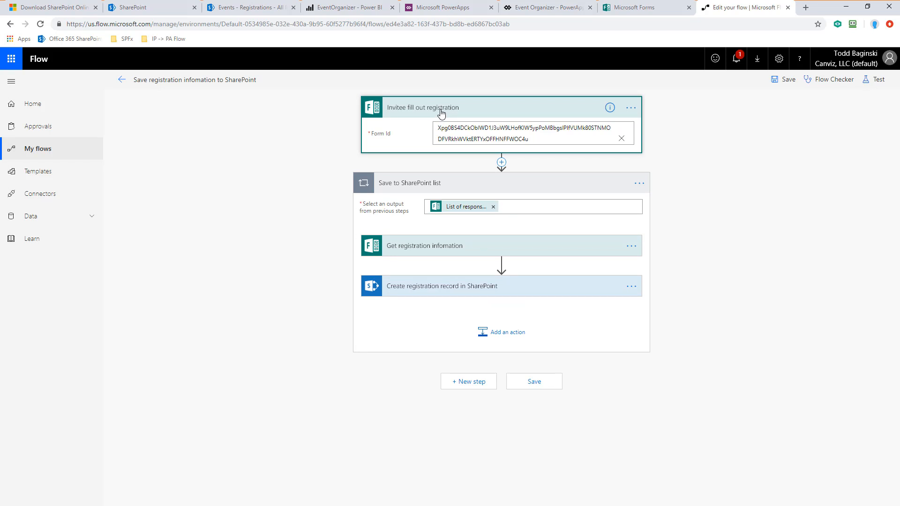
left_click(621, 139)
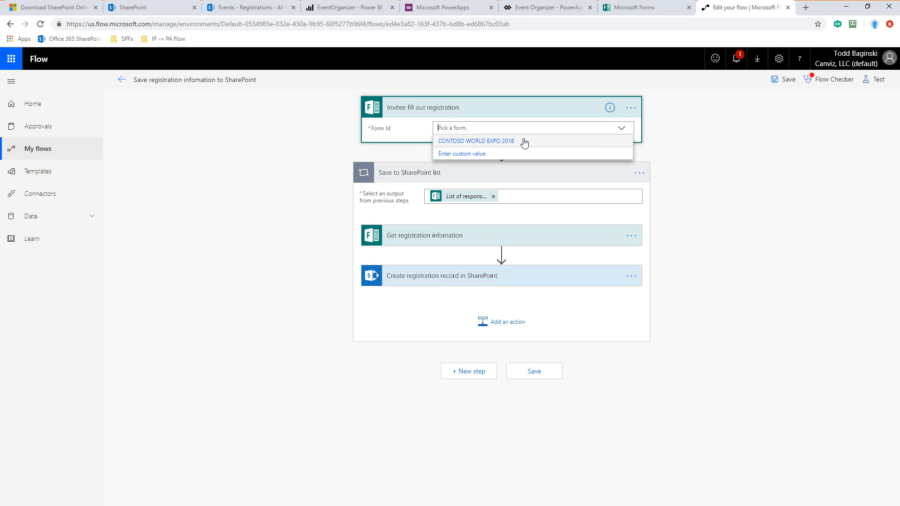
left_click(491, 142)
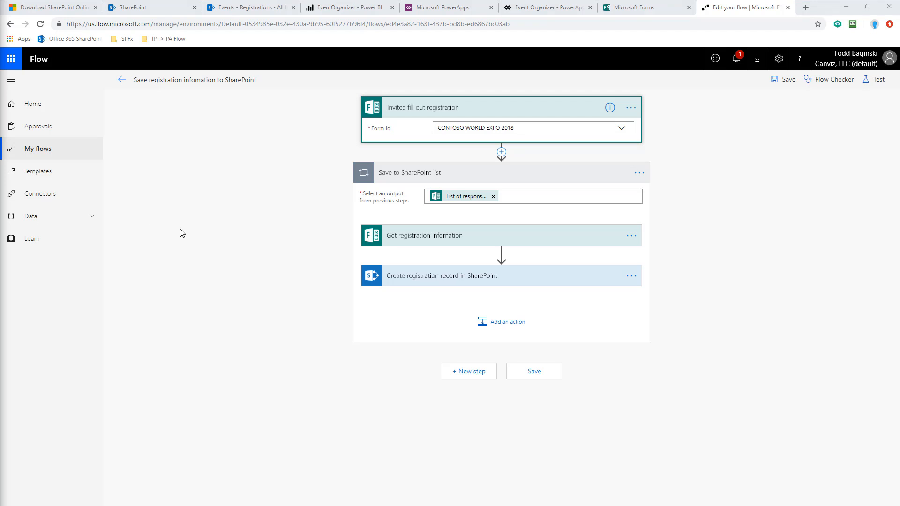
Replace the Form Id in the Get registration infomation action with CONTOSO WORLD EXPO 2018
left_click(454, 237)
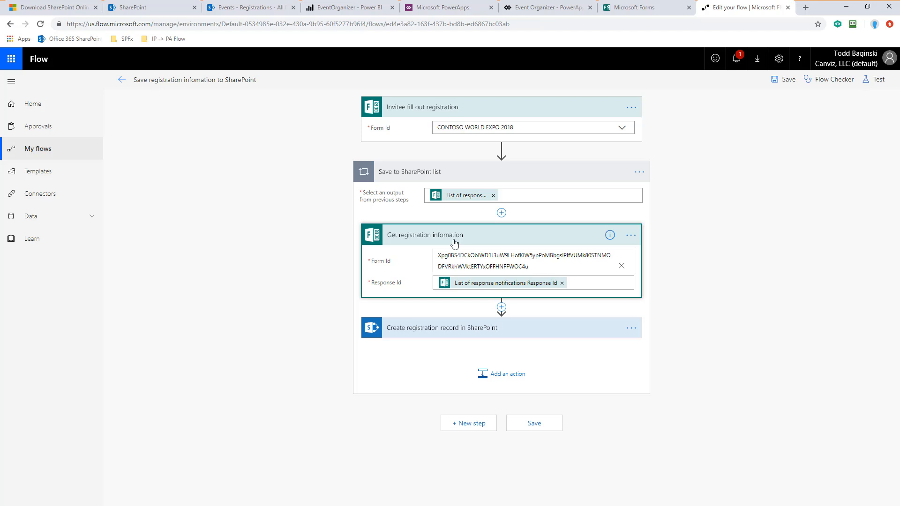
left_click(622, 268)
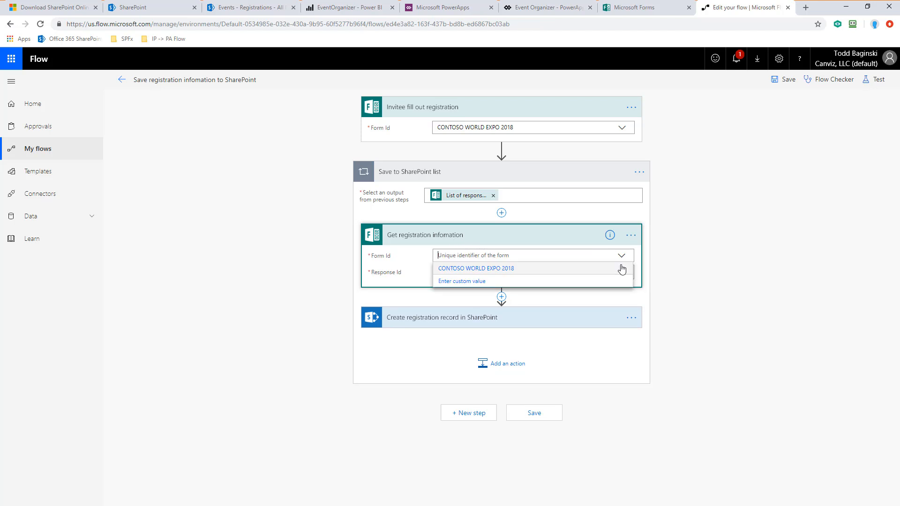
left_click(506, 270)
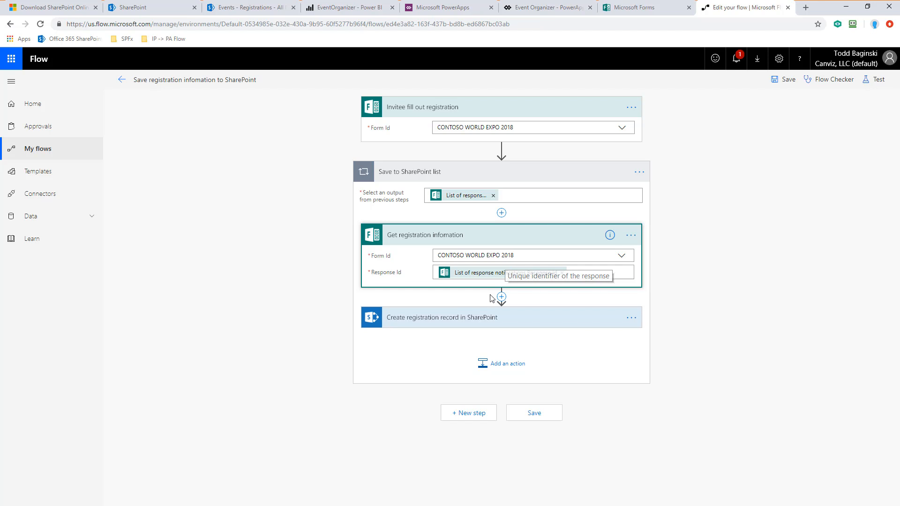
left_click(453, 319)
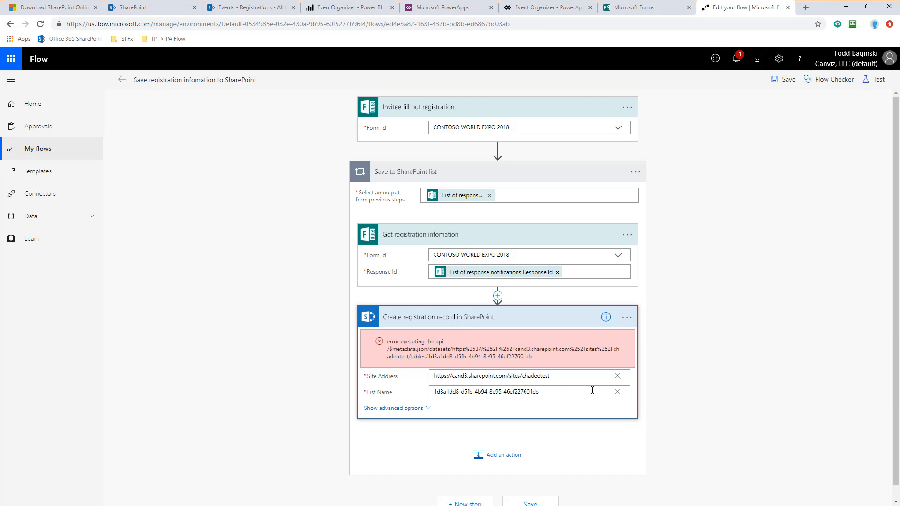
left_click(617, 376)
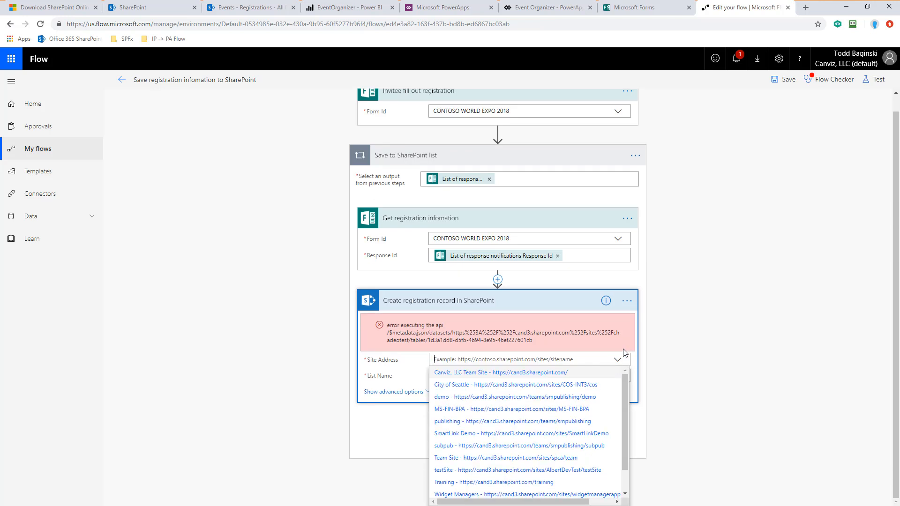
scroll(619, 403, "down", 1)
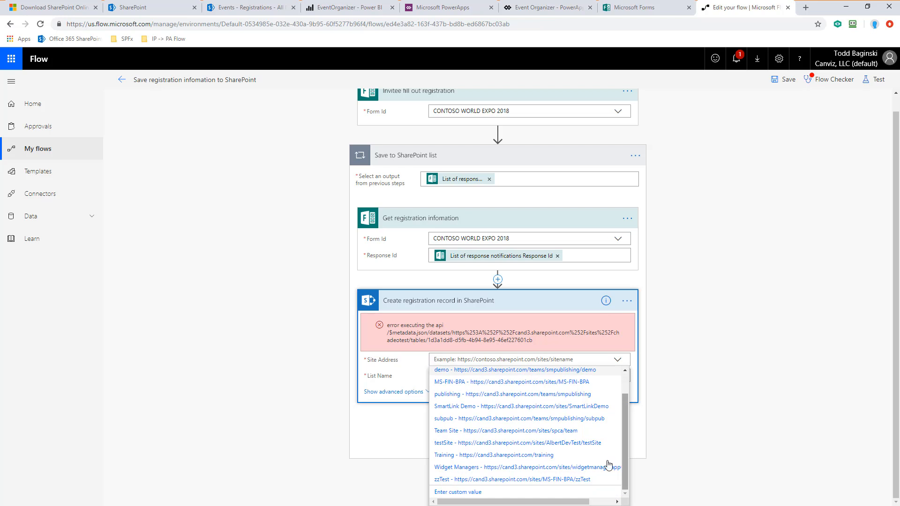
left_click(454, 493)
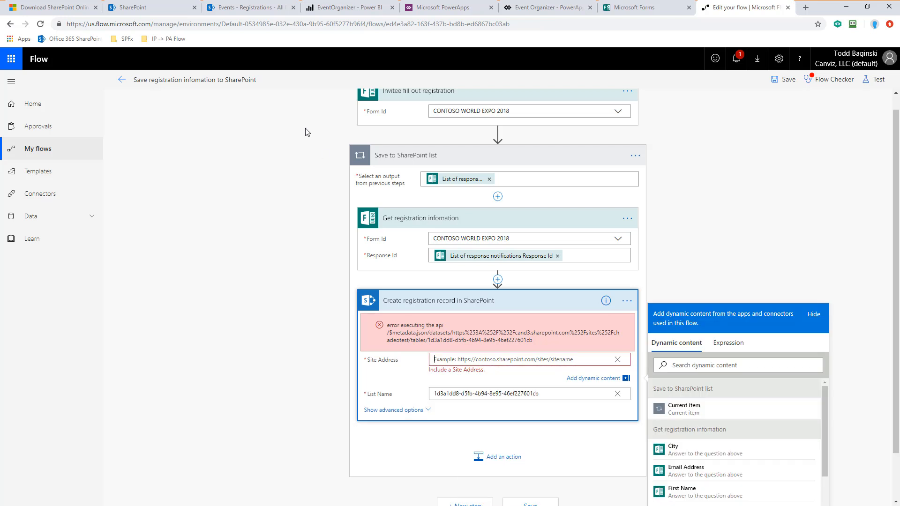
left_click(246, 8)
left_click_drag(67, 24, 185, 23)
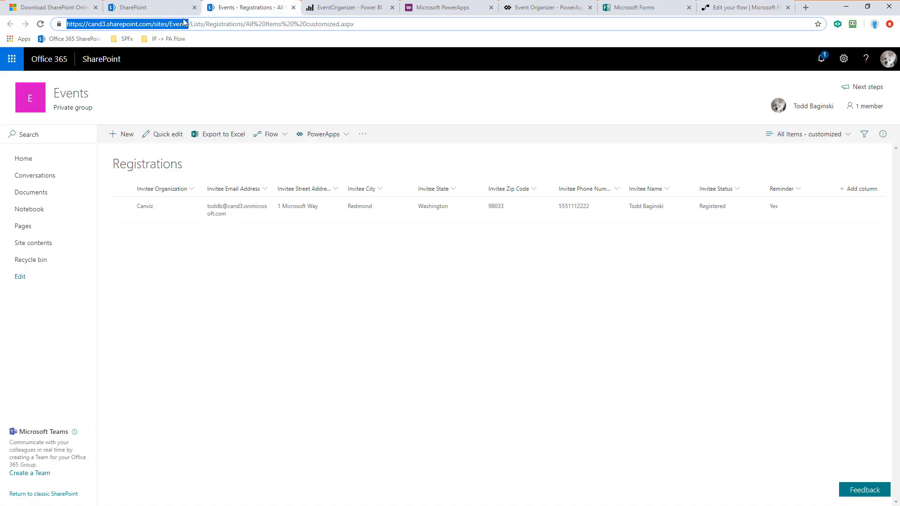
right_click(176, 21)
left_click(199, 74)
left_click(734, 9)
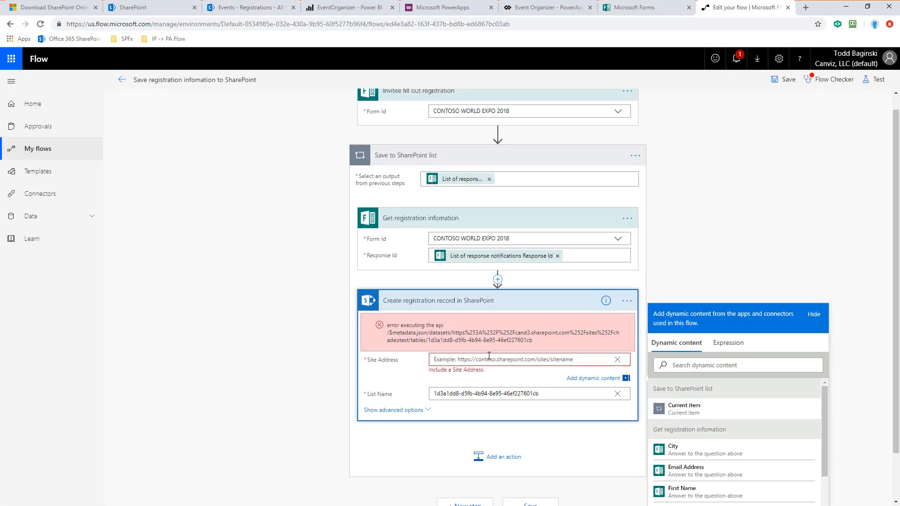
key("ctrl+v")
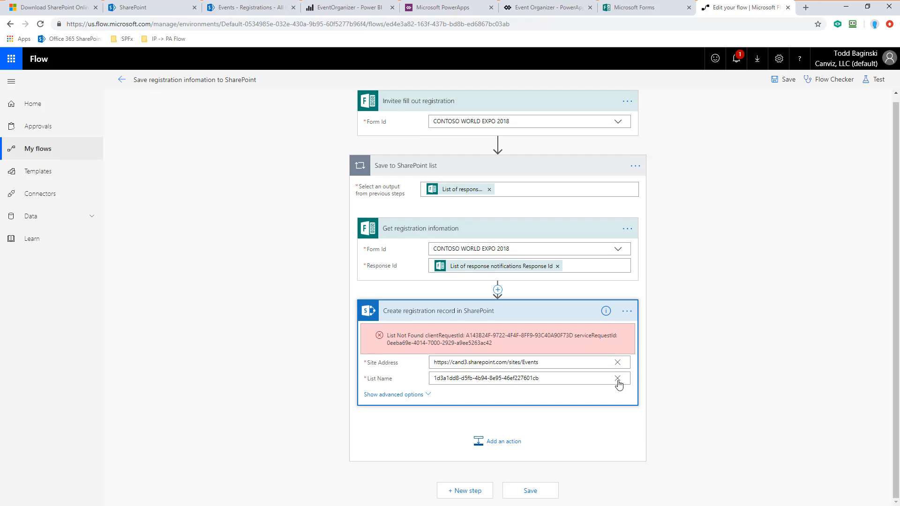
left_click(620, 384)
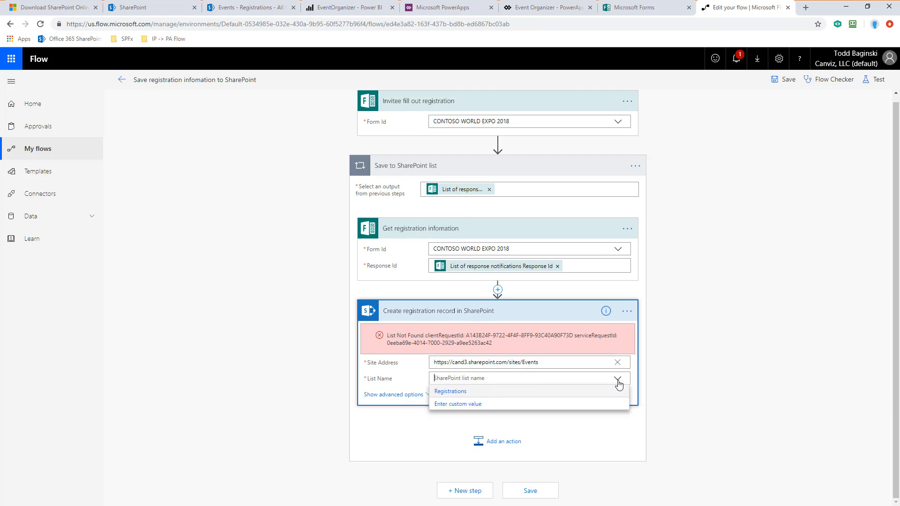
left_click(451, 391)
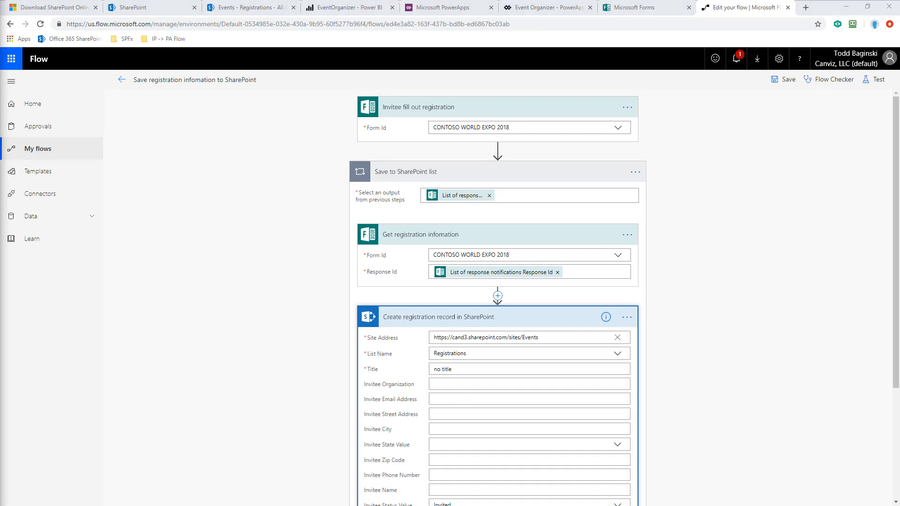
Map the form's Organization answer to the Invitee Organization field of the Create registration record in SharePoint action
scroll(668, 353, "down", 1)
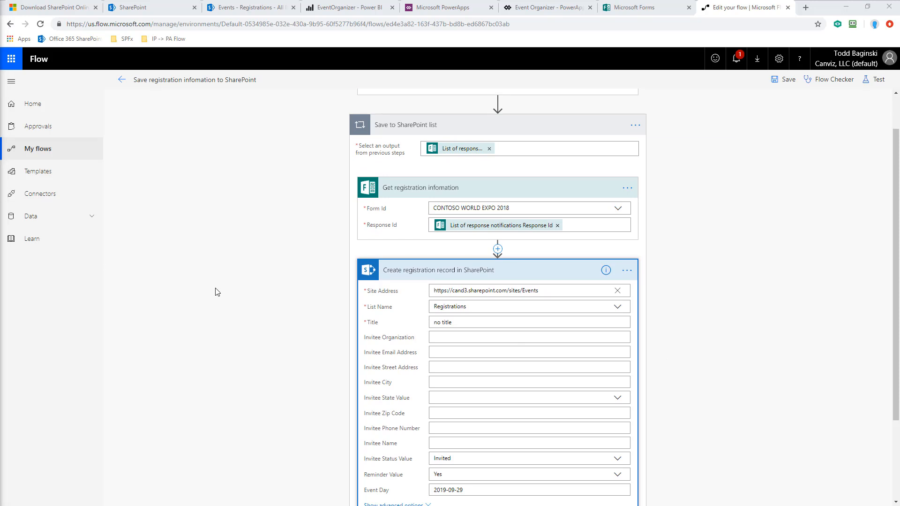
left_click(478, 338)
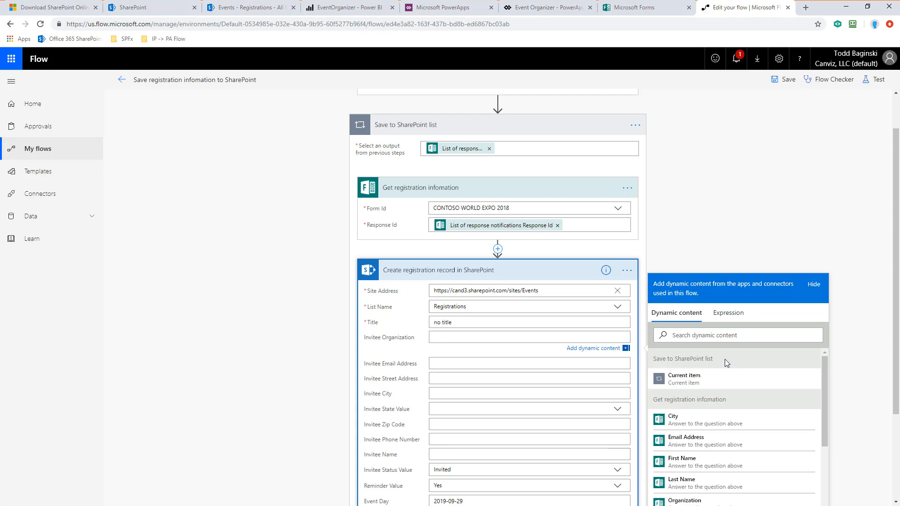
scroll(730, 364, "down", 1)
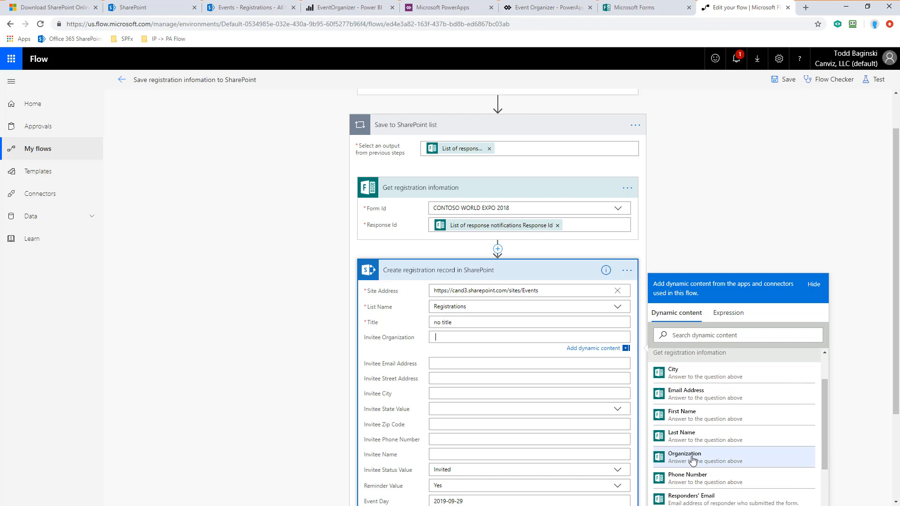
left_click(693, 461)
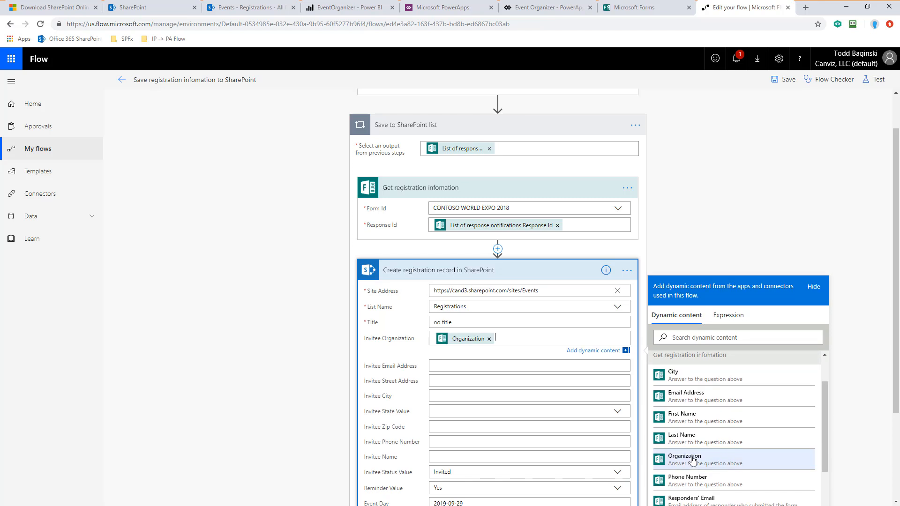
Map the form's Email Address answer to the Invitee Email Address field of the same action
left_click(452, 366)
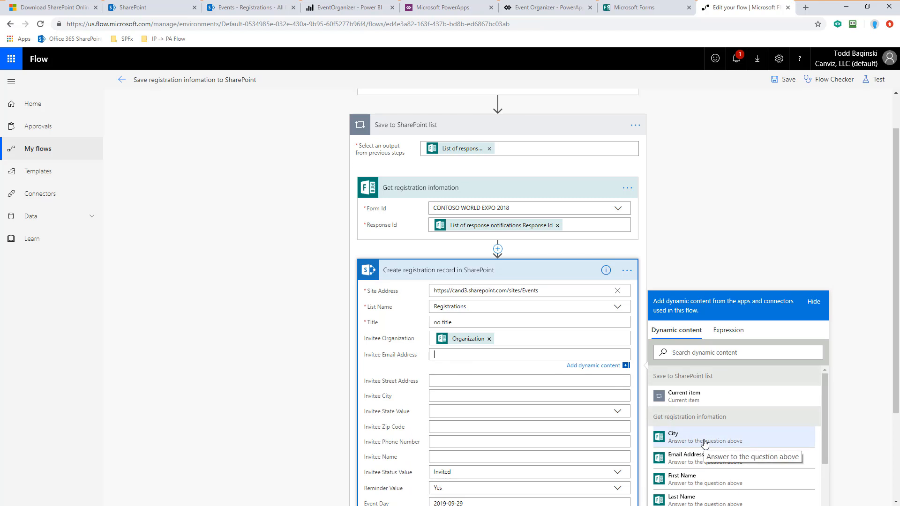
scroll(706, 443, "down", 2)
scroll(706, 443, "down", 2)
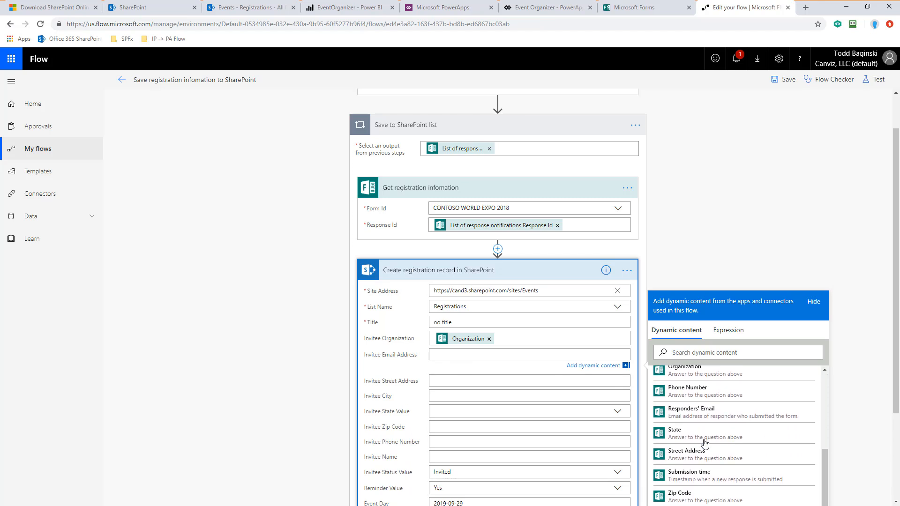
scroll(706, 443, "up", 4)
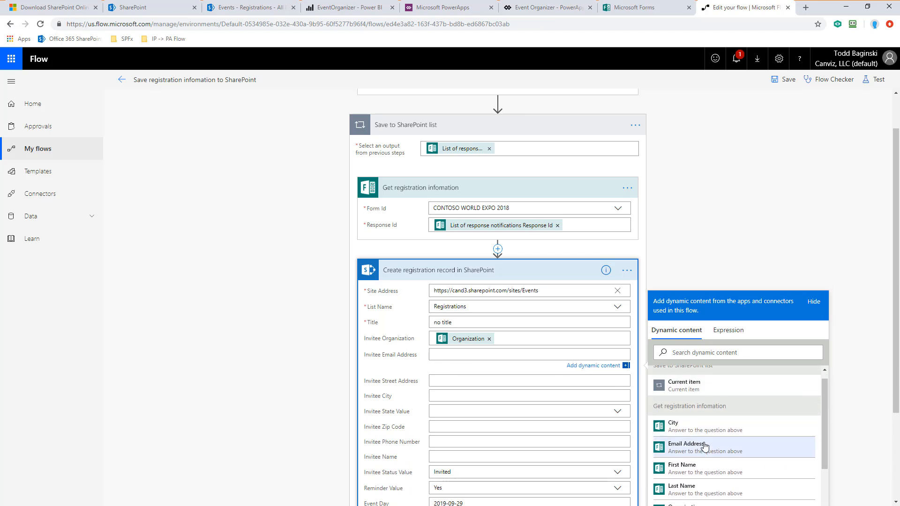
left_click(705, 449)
Fill the Invitee Street Address field with the Street Address dynamic content from Get registration infomation
key("Tab")
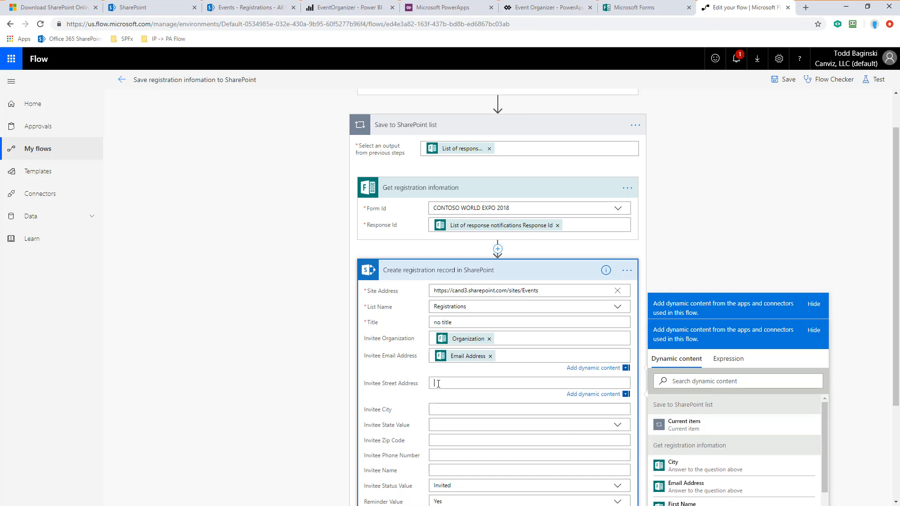
scroll(728, 455, "down", 3)
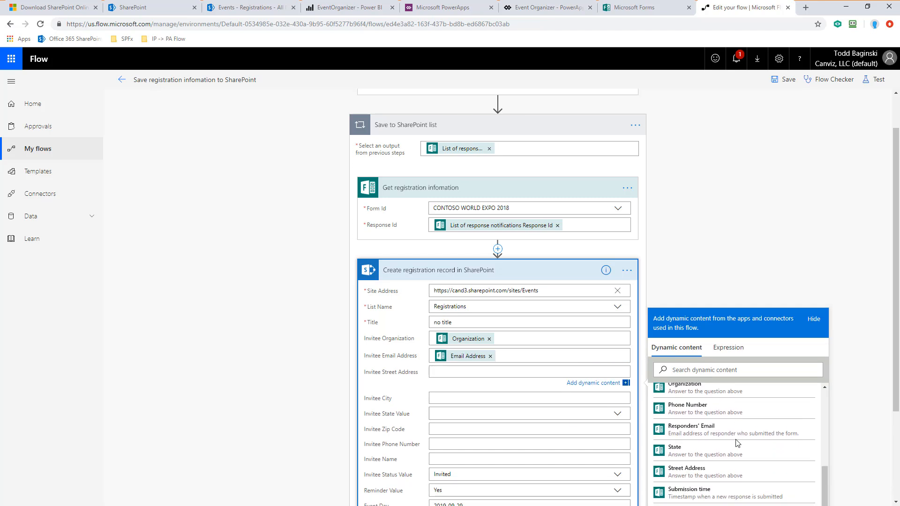
left_click(704, 472)
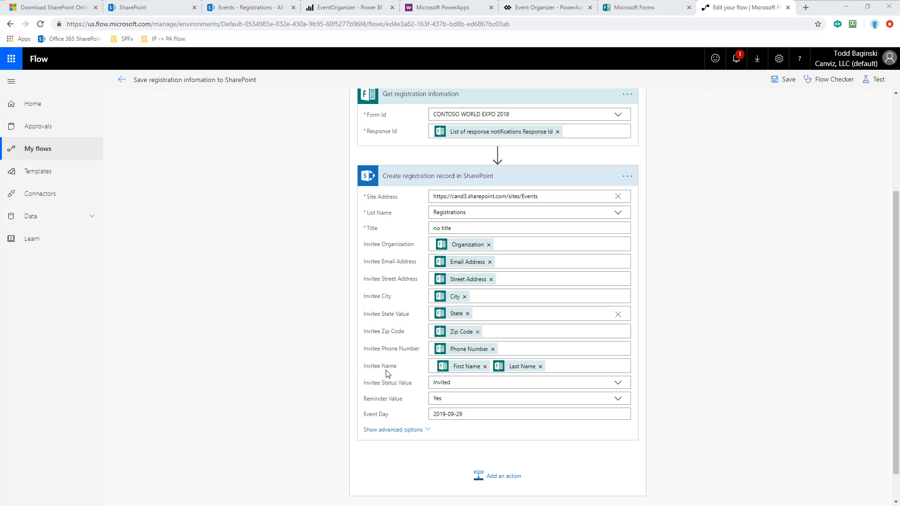
Save the Save registration infomation to SharePoint flow
mouse_move(461, 374)
mouse_move(508, 374)
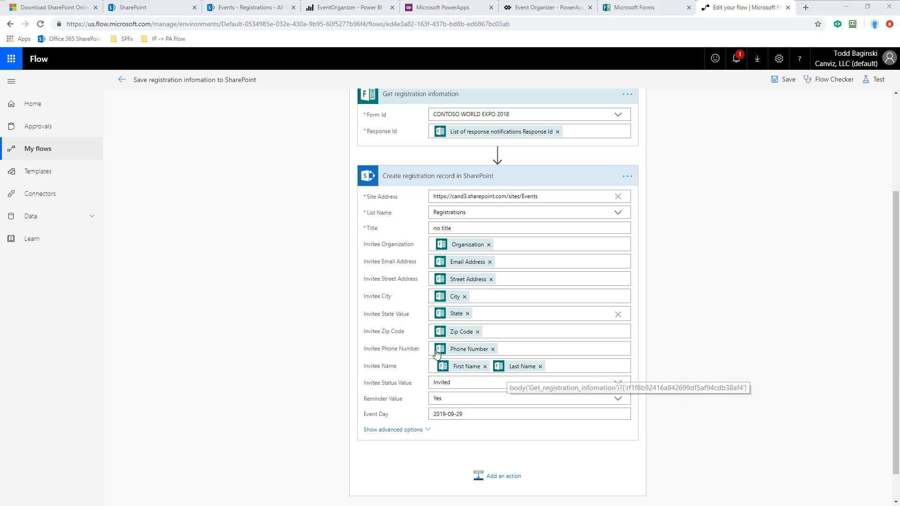
left_click(786, 85)
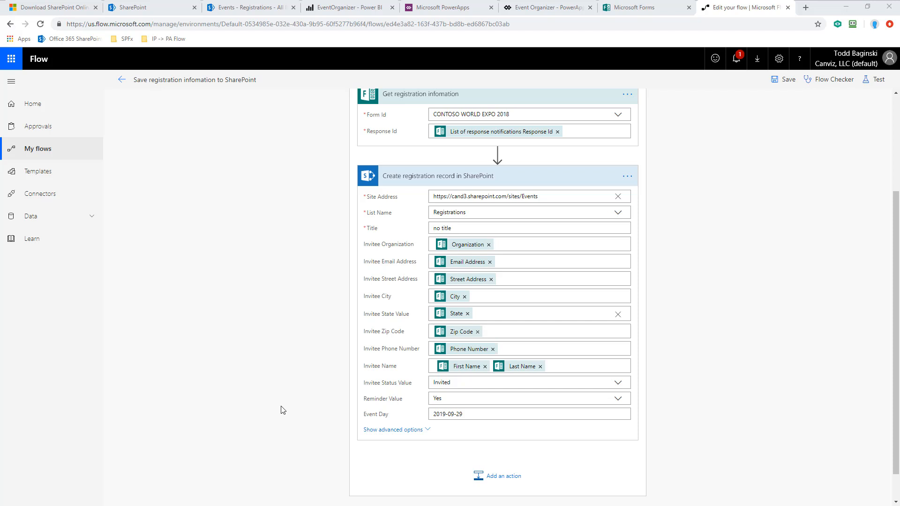
Switch to PowerApps, play the Event Organizer app from the Apps list, and allow it to use Power BI
left_click(434, 11)
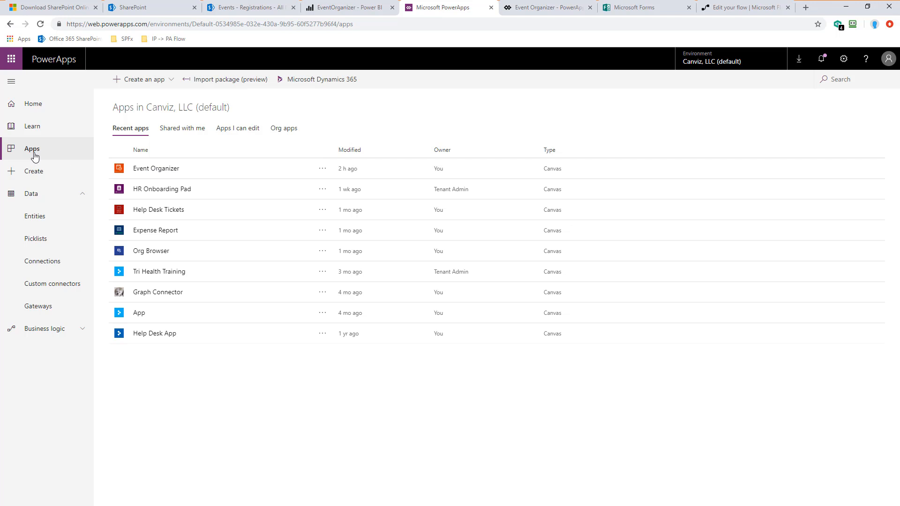
left_click(323, 169)
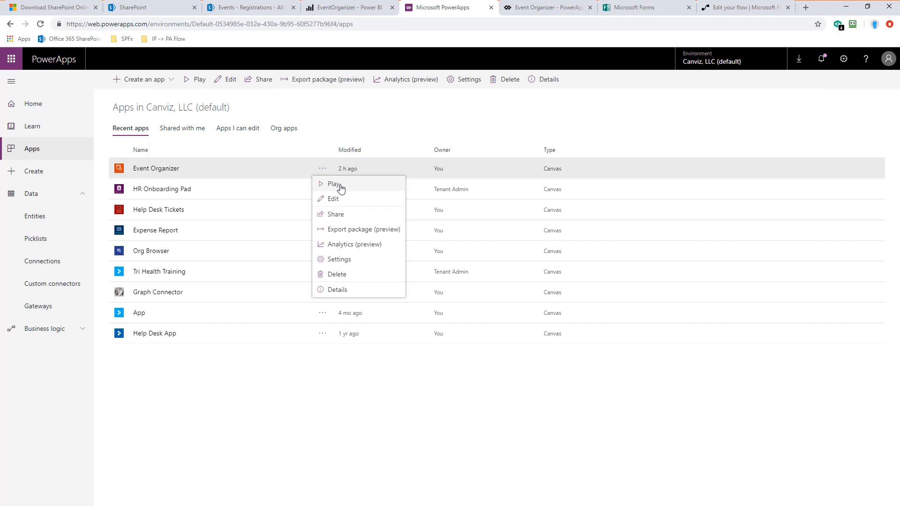
left_click(336, 186)
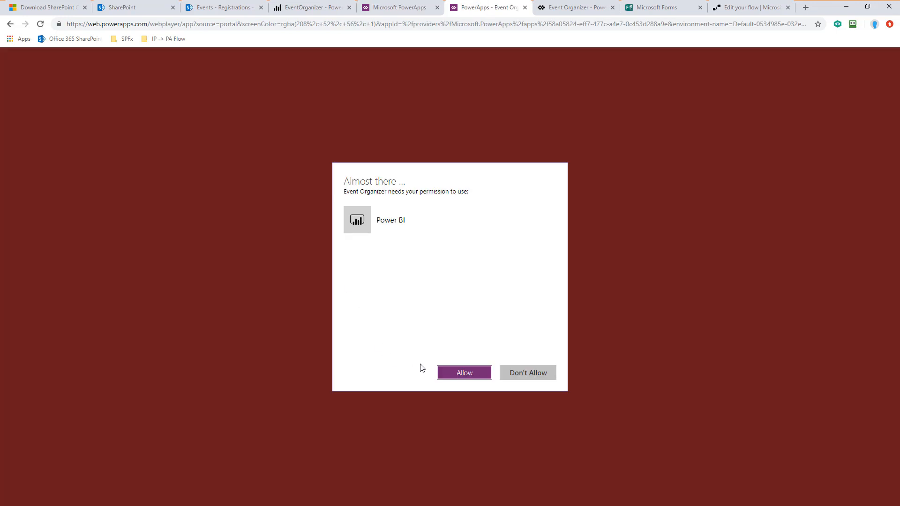
left_click(464, 372)
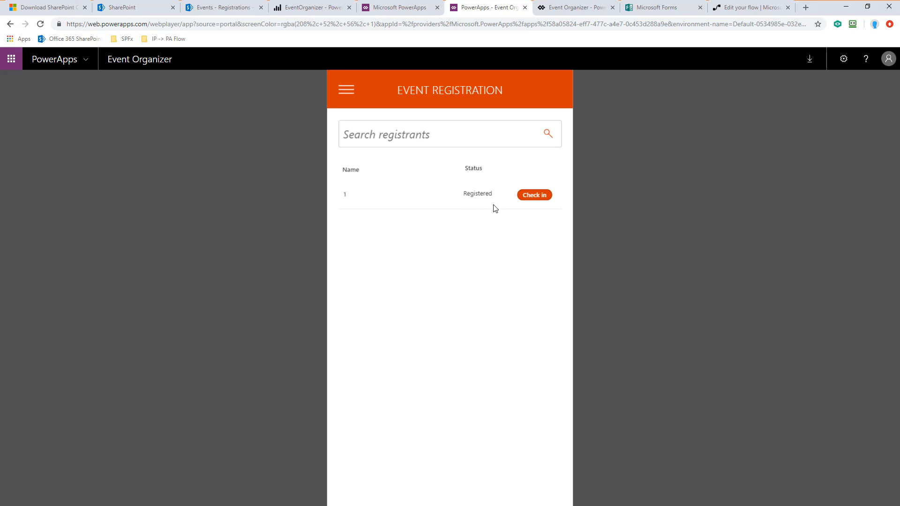
View the Reports screen of the Event Organizer app with its navigation pane closed
left_click(348, 90)
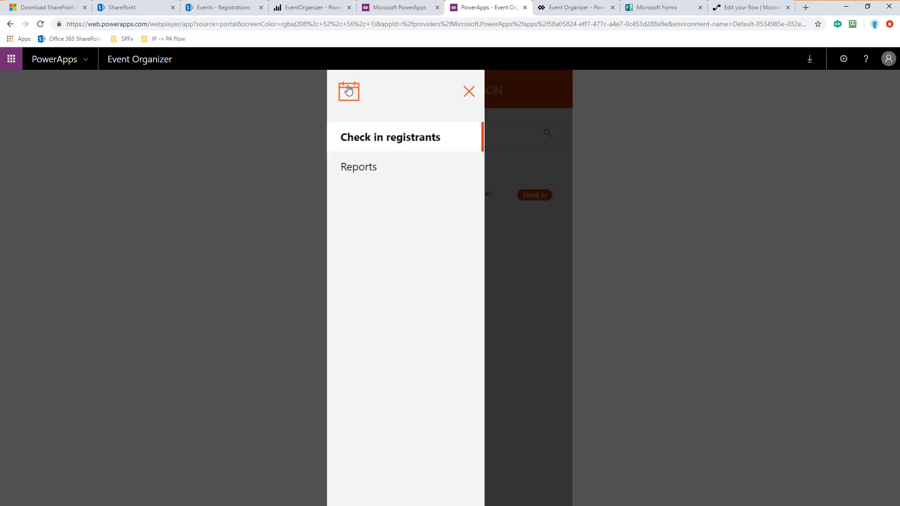
left_click(365, 168)
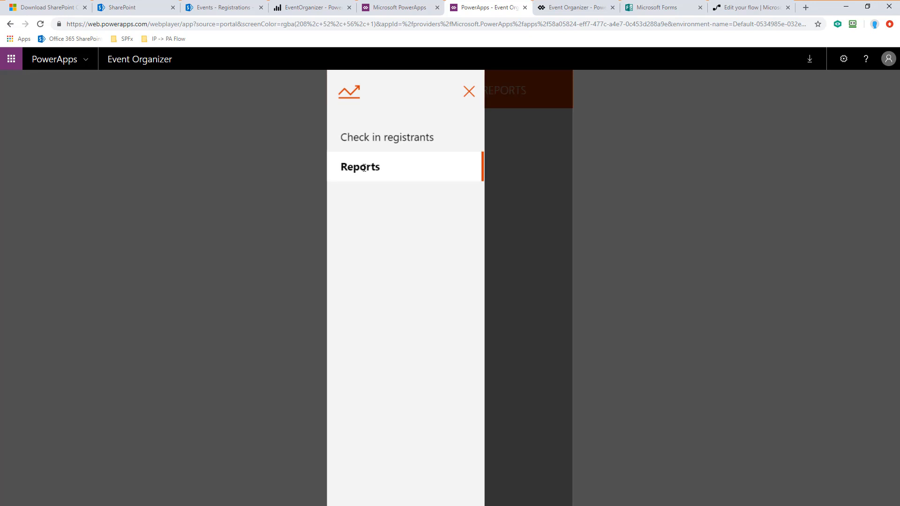
left_click(469, 92)
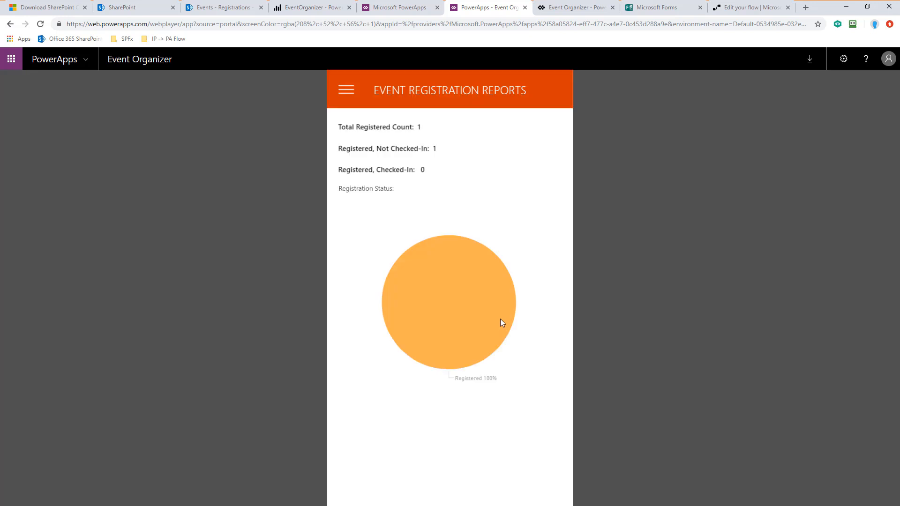